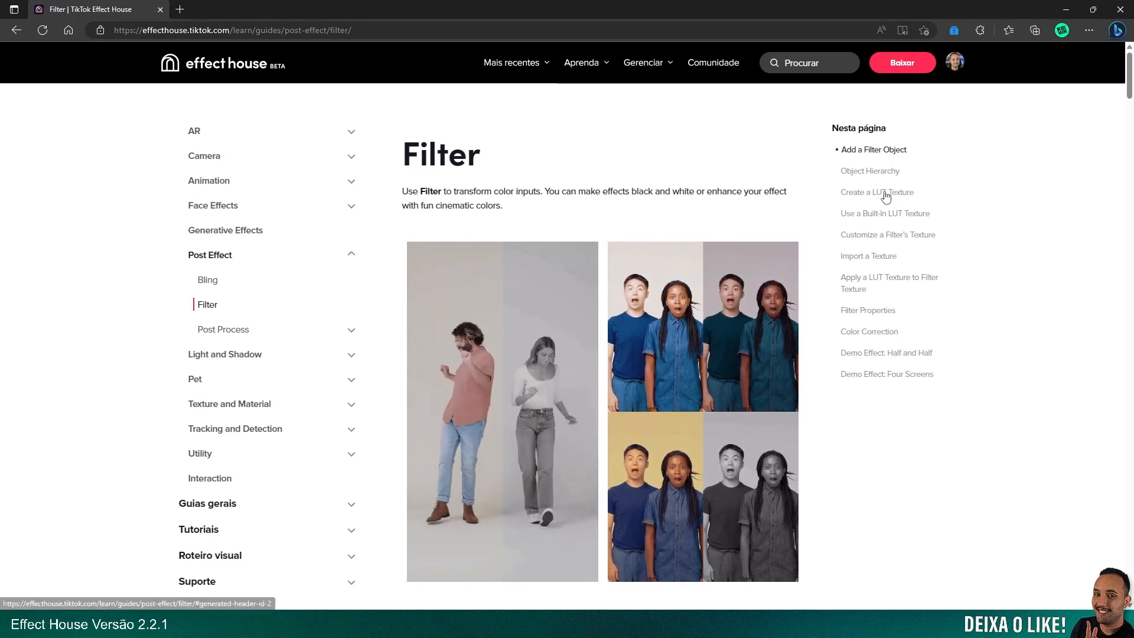
# Read the Filter guide's section on customizing a filter's texture, including the colorCard_Template.psd and Color_Cards.zip downloads
pyautogui.scroll(-5, 626, 171)
pyautogui.scroll(-8, 626, 172)
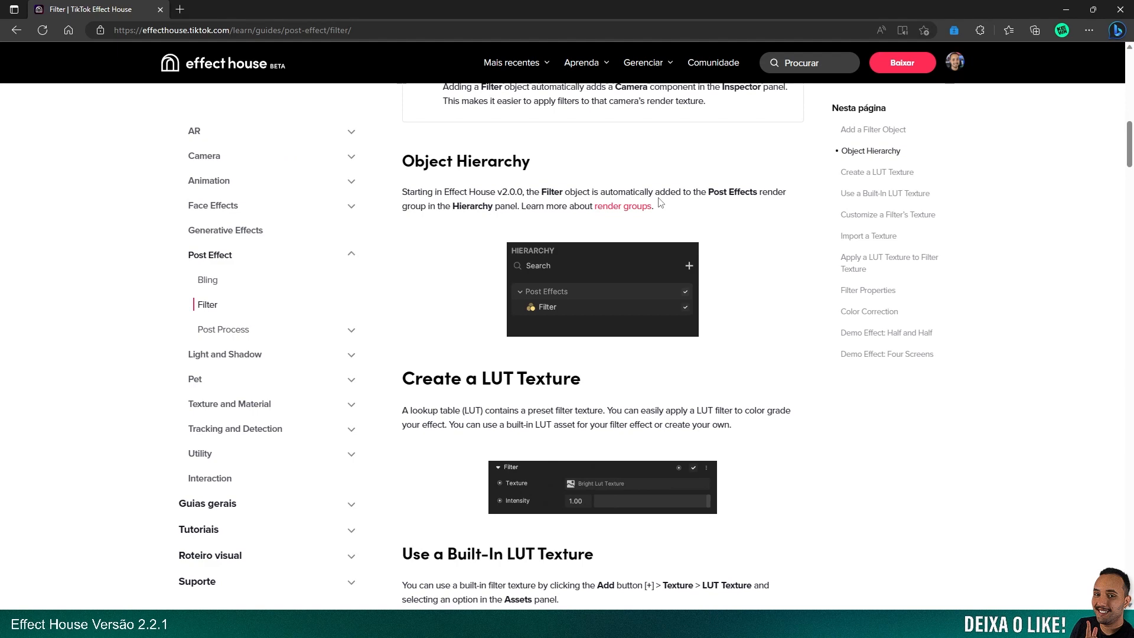
pyautogui.scroll(-8, 656, 210)
pyautogui.scroll(-20, 654, 218)
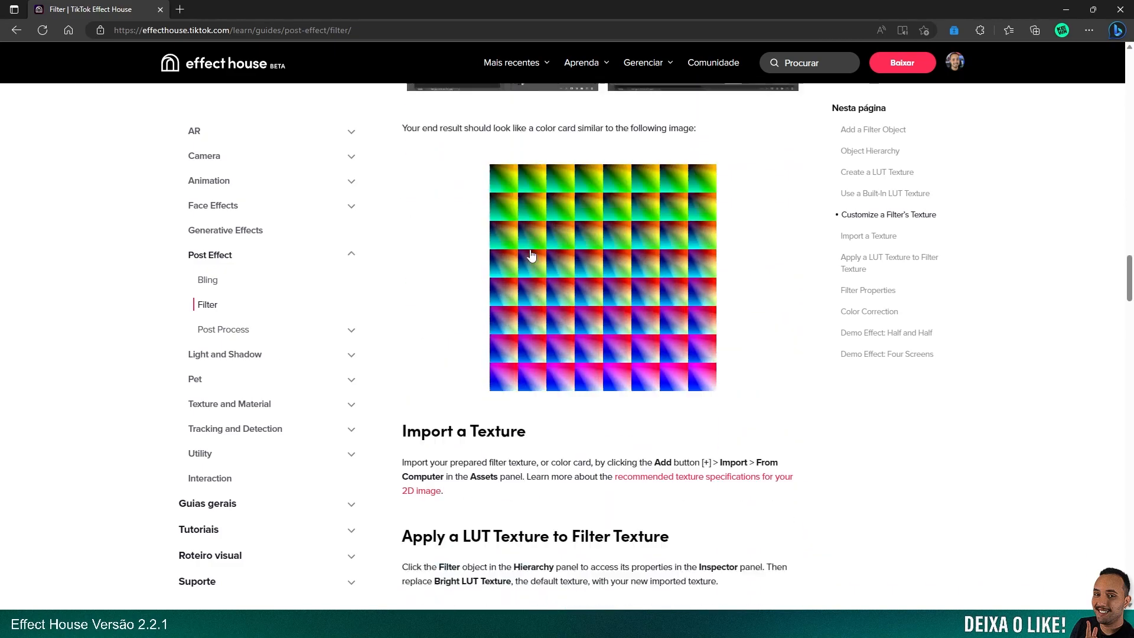
pyautogui.scroll(7, 595, 268)
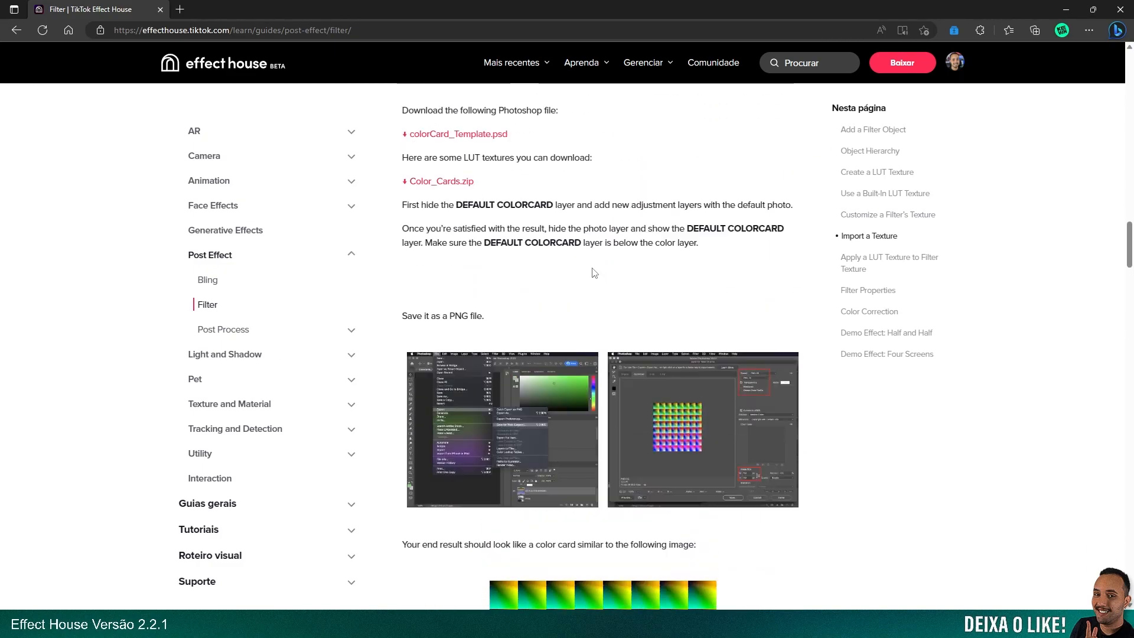
pyautogui.scroll(5, 600, 275)
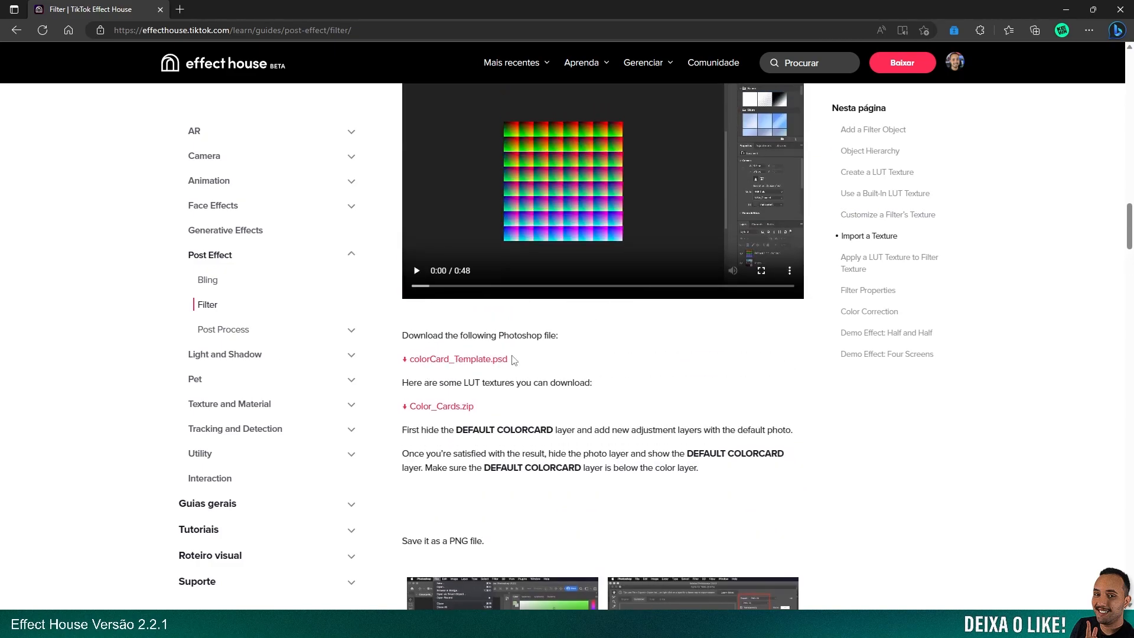
pyautogui.scroll(3, 503, 359)
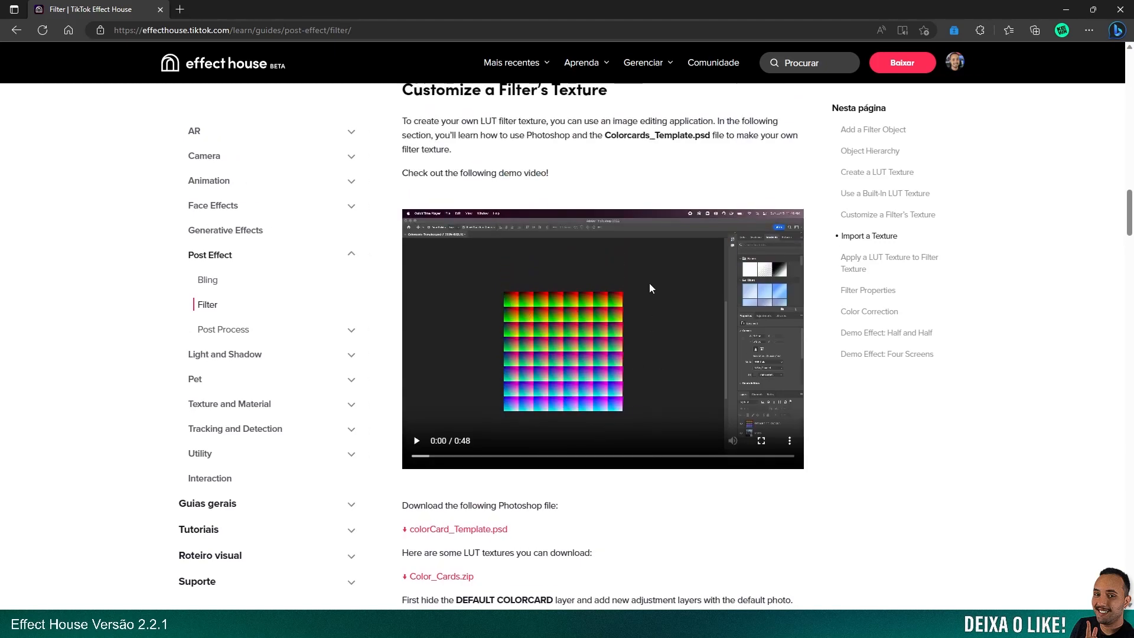
pyautogui.scroll(-2, 362, 443)
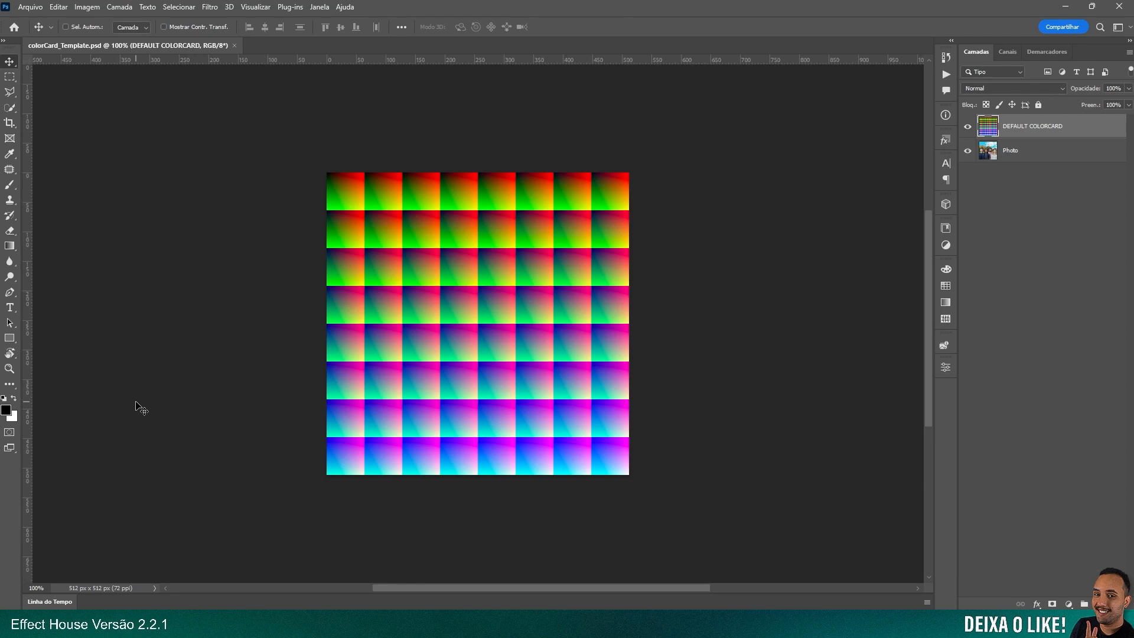
pyautogui.click(43, 623)
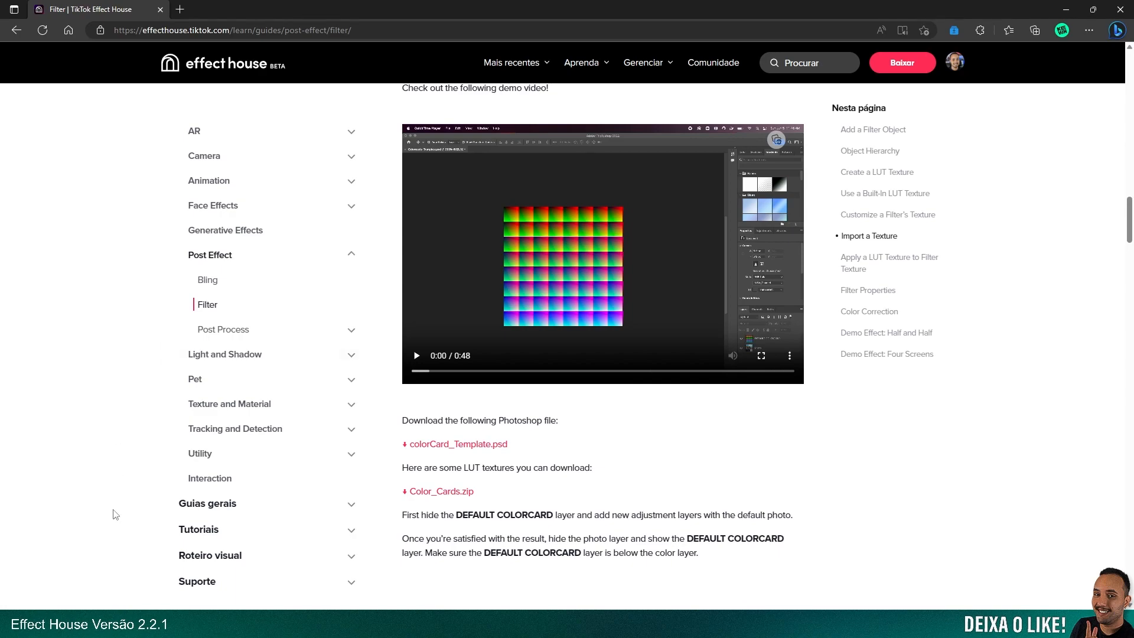
# Switch to colorCard_Template.psd in Photoshop and check the Photo layer by briefly hiding the DEFAULT COLORCARD layer
pyautogui.click(124, 624)
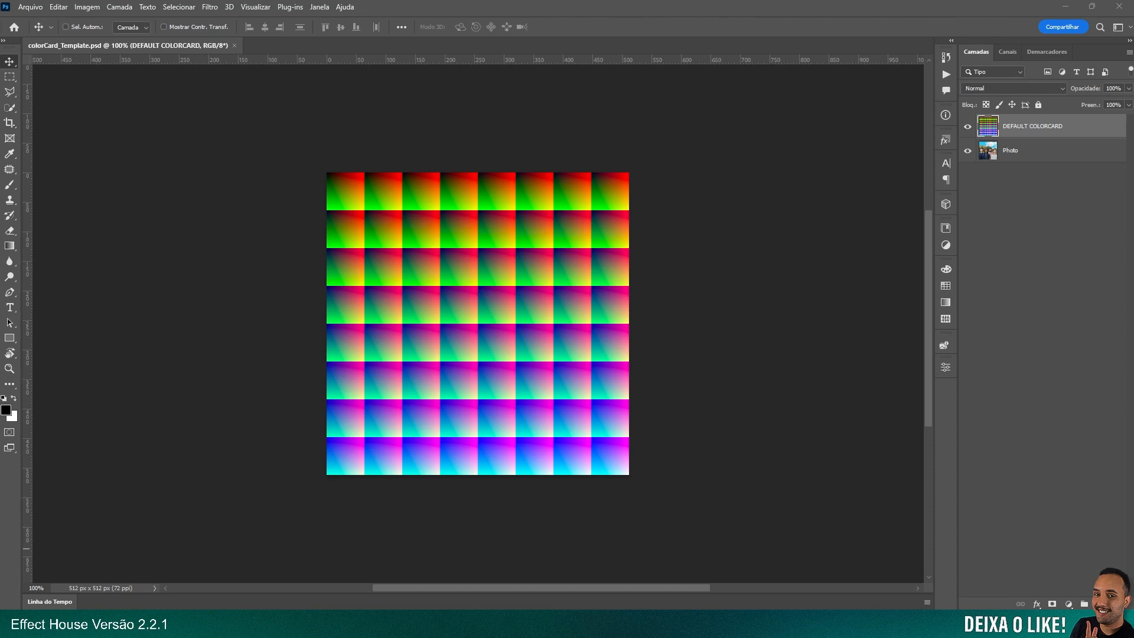
pyautogui.keyDown('shift'); pyautogui.click(1036, 155); pyautogui.keyUp('shift')
pyautogui.click(1029, 133)
pyautogui.click(967, 127)
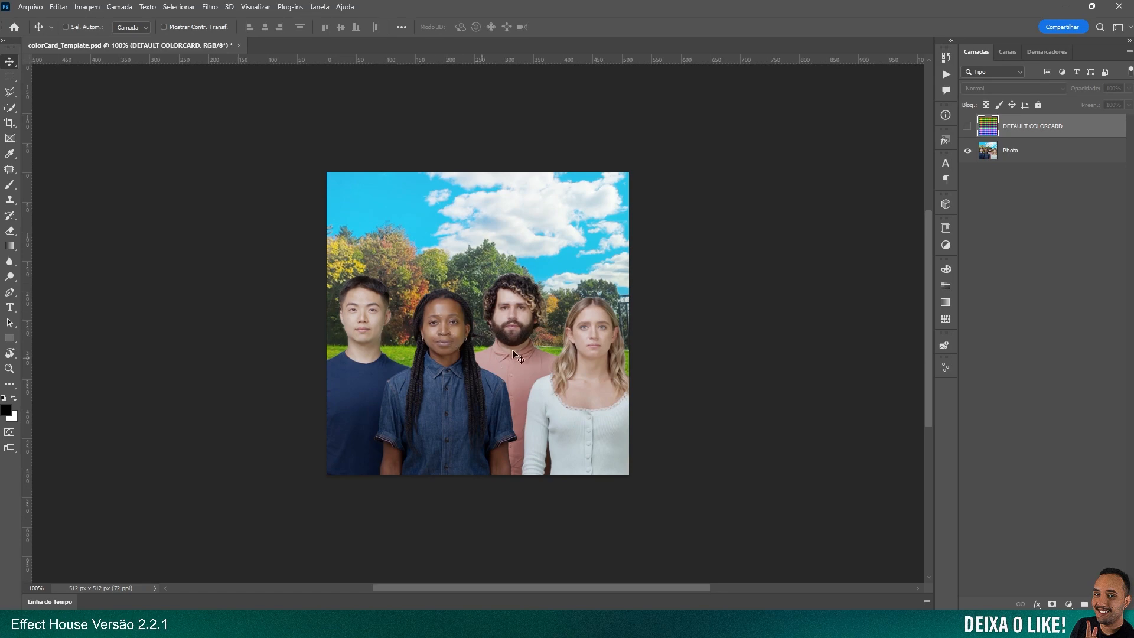
pyautogui.click(968, 127)
# Convert the Photo and DEFAULT COLORCARD layers together into one smart object and save the document
pyautogui.click(1068, 151)
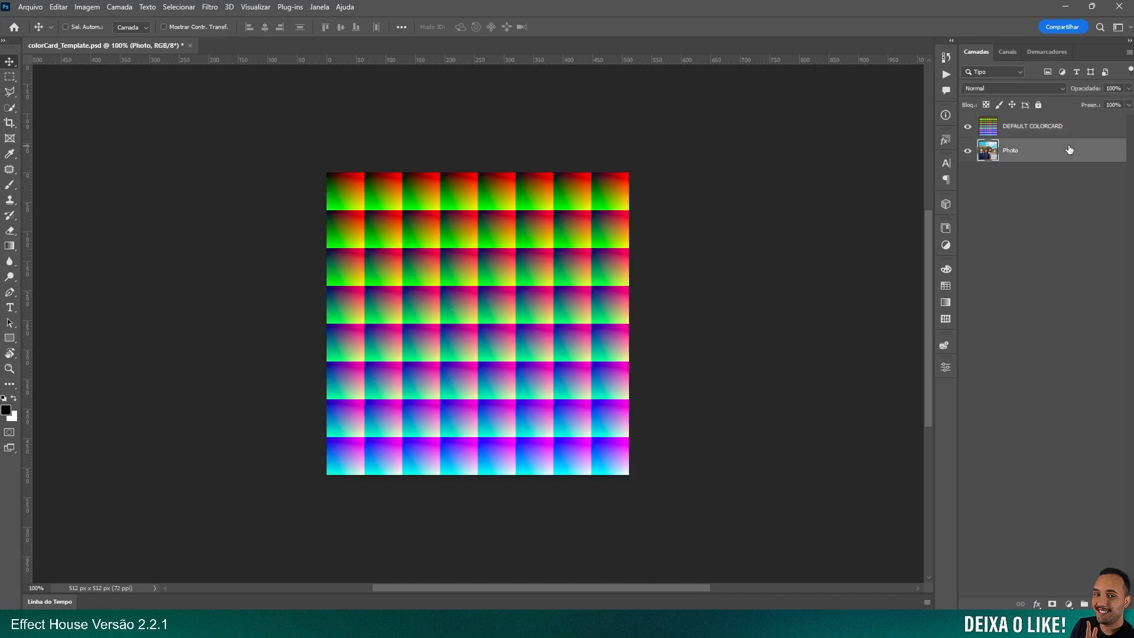
pyautogui.keyDown('shift'); pyautogui.click(1080, 129); pyautogui.keyUp('shift')
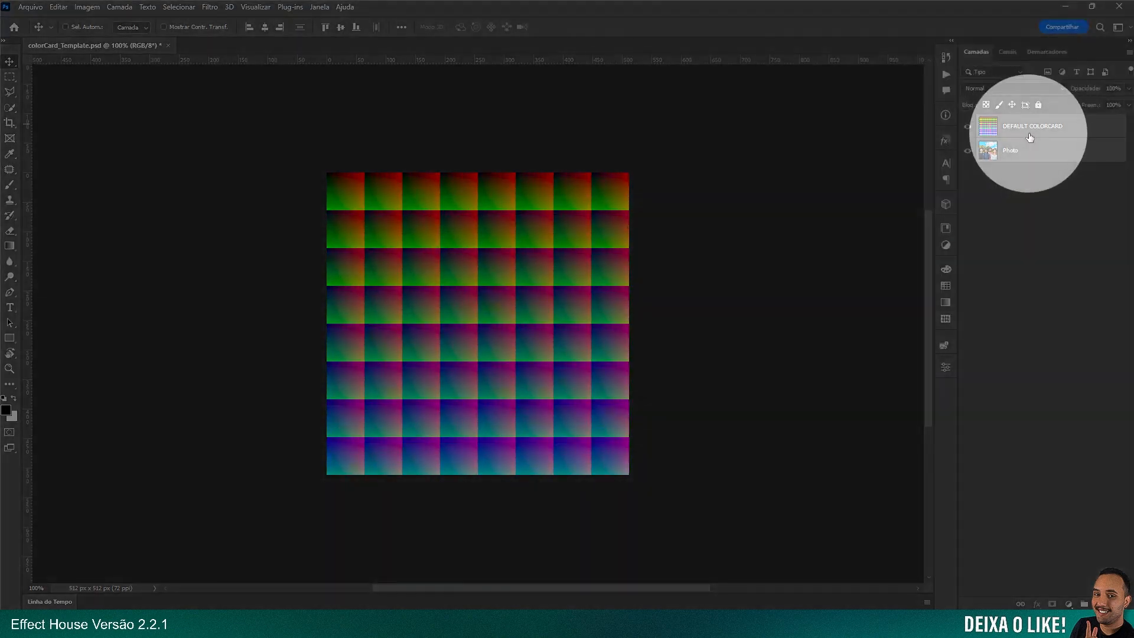
pyautogui.rightClick(1029, 135)
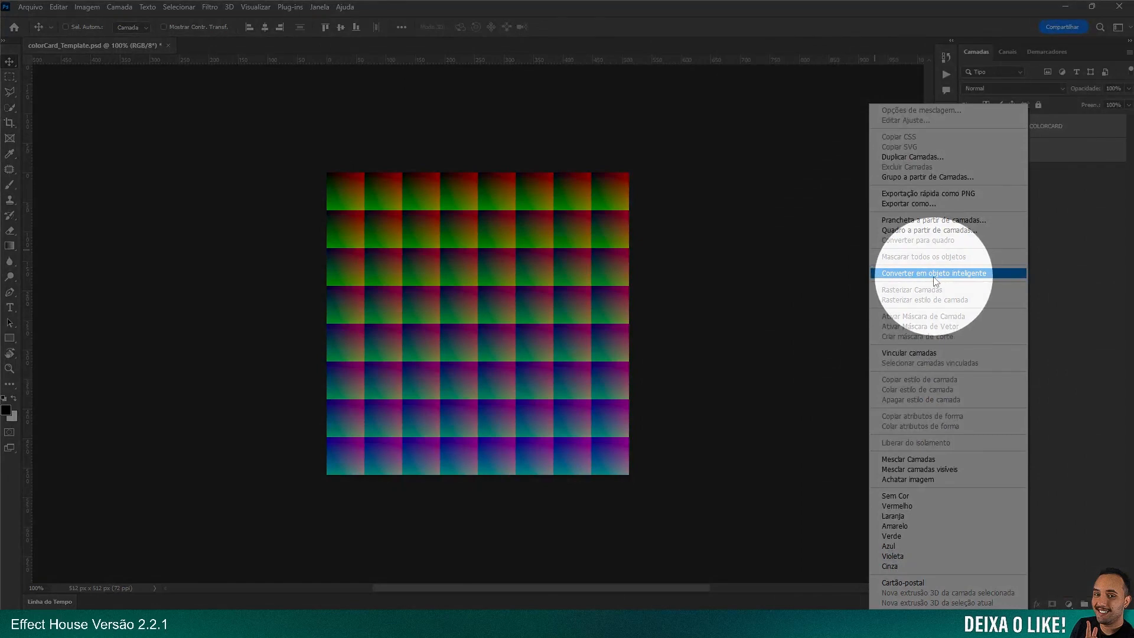
pyautogui.click(935, 275)
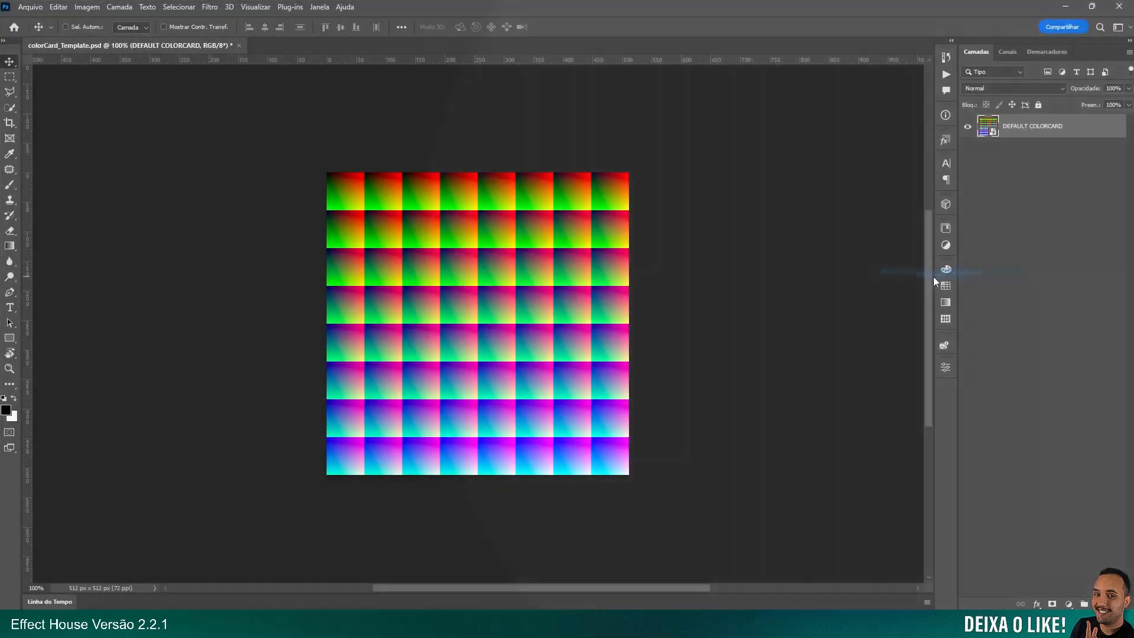
pyautogui.hotkey('ctrl', 's')
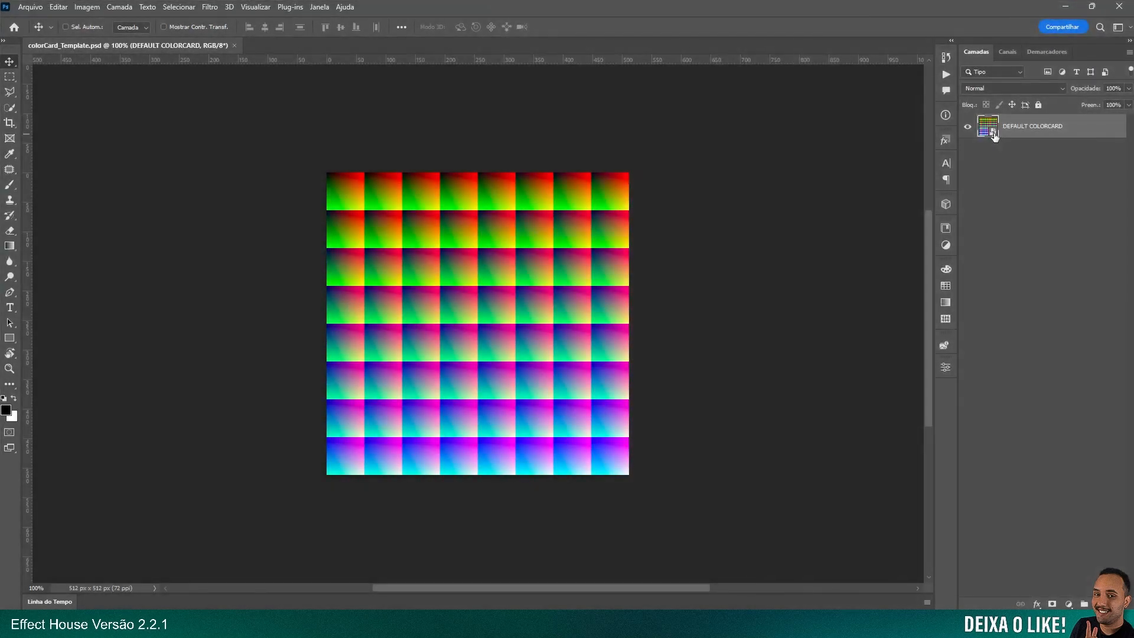
# Crop the smart object's contents to the bounds of the color card, save and close it, and center the smart object on the canvas
pyautogui.doubleClick(988, 126)
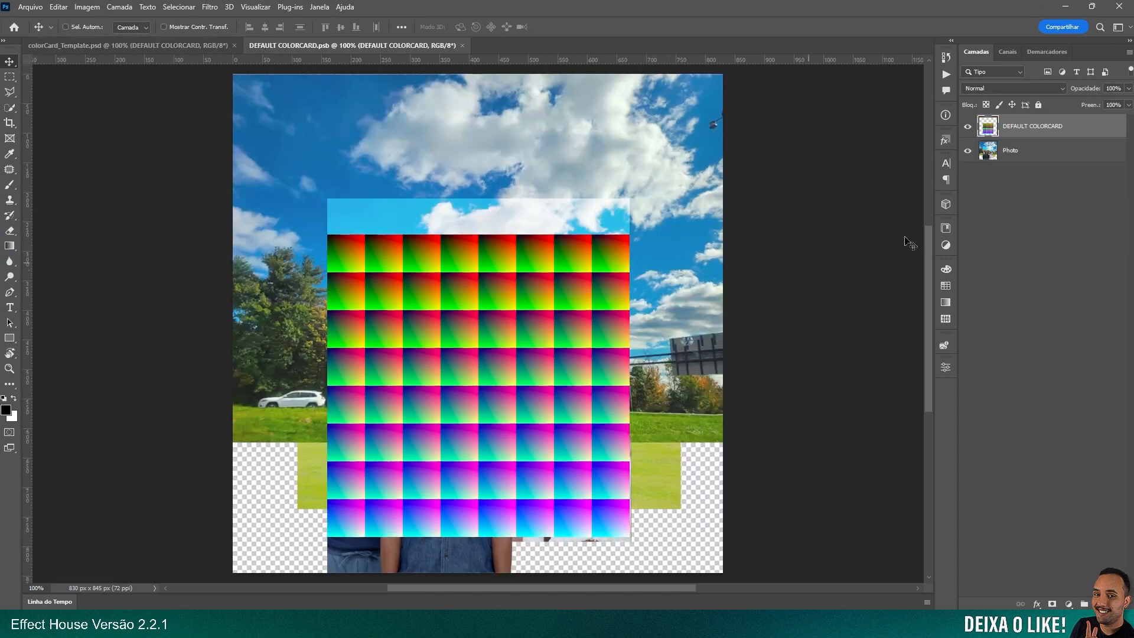
pyautogui.keyDown('ctrl'); pyautogui.click(989, 126); pyautogui.keyUp('ctrl')
pyautogui.press('c')
pyautogui.press('Return')
pyautogui.press('v')
pyautogui.hotkey('ctrl', 's')
pyautogui.hotkey('ctrl', 'w')
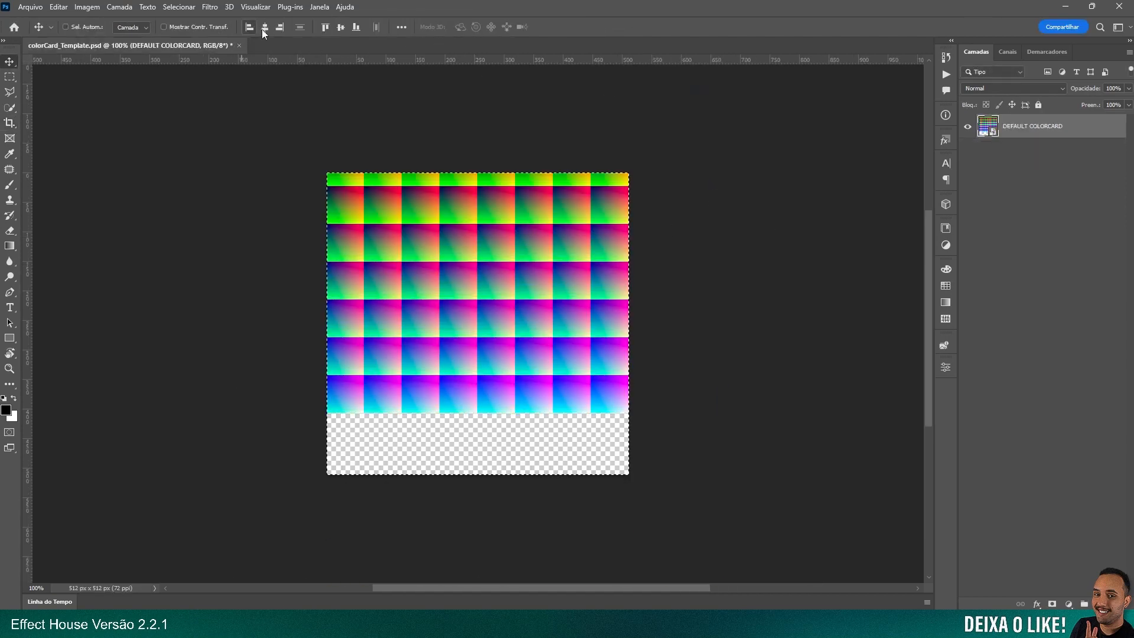
pyautogui.click(341, 28)
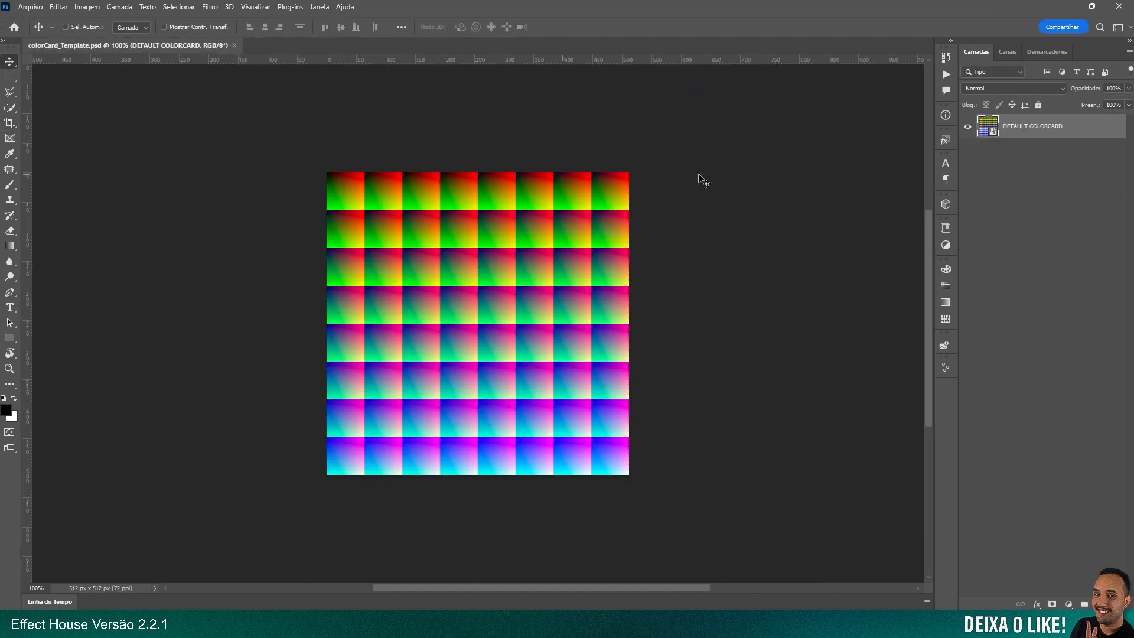
# Hide the DEFAULT COLORCARD layer inside the smart object so the photo shows, then save and close its contents
pyautogui.doubleClick(990, 131)
pyautogui.press('ctrl')
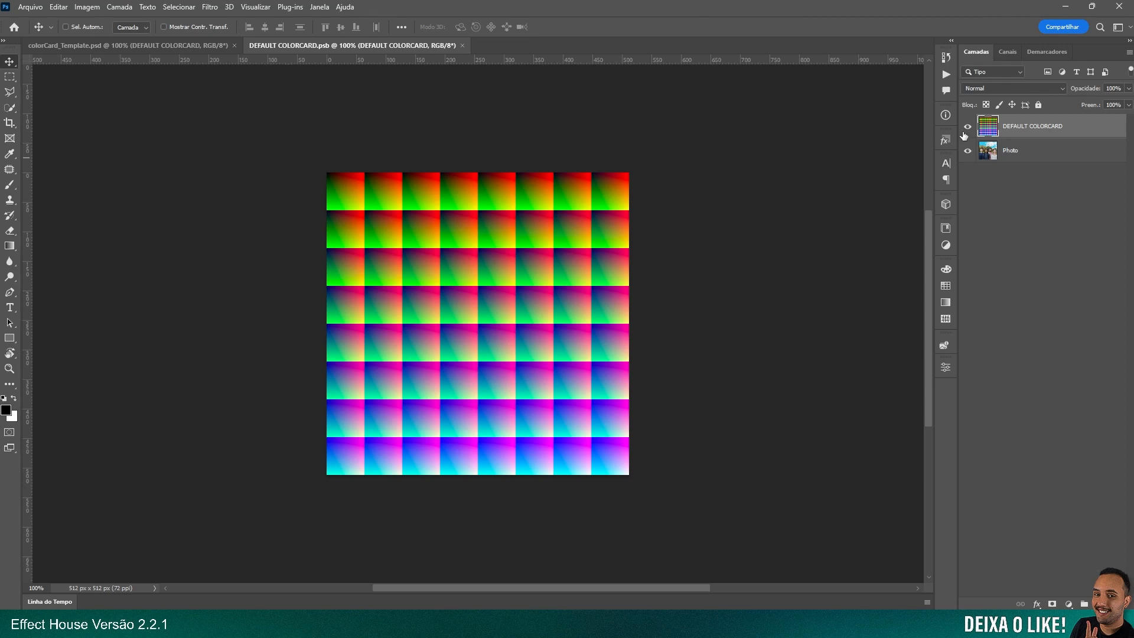
pyautogui.click(969, 132)
pyautogui.click(969, 131)
pyautogui.click(967, 129)
pyautogui.hotkey('ctrl', 's')
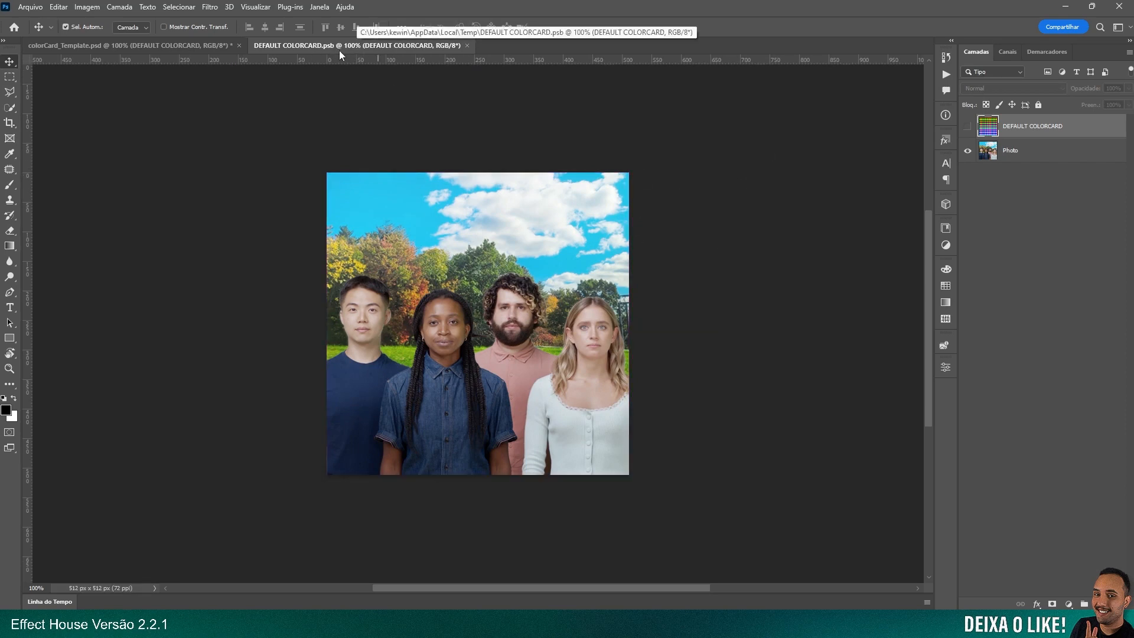
pyautogui.click(467, 45)
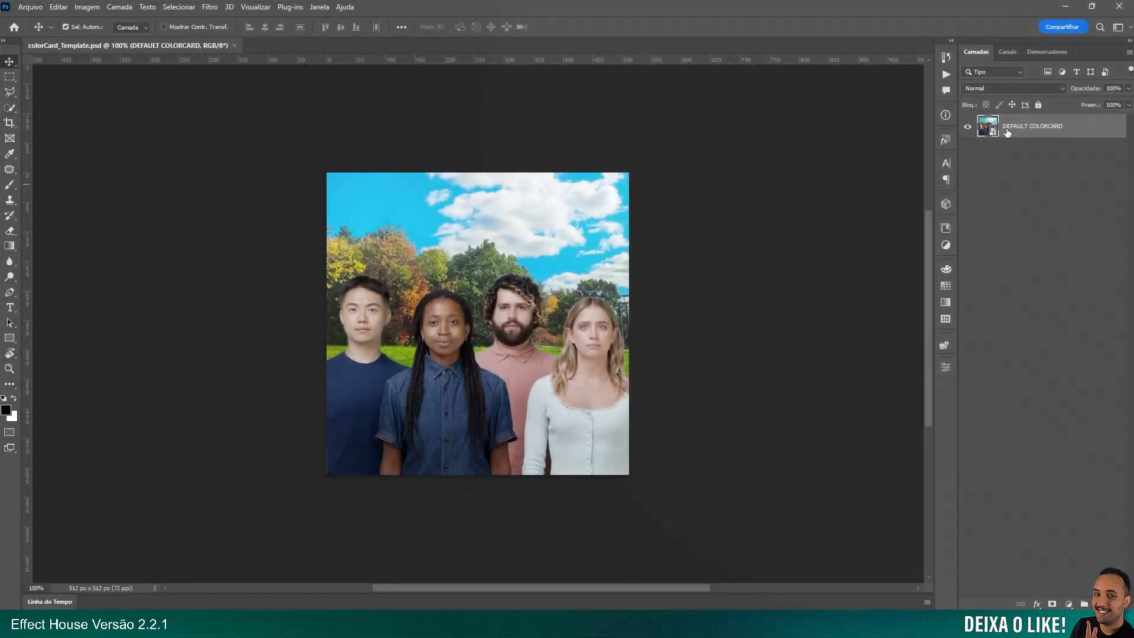
# Open the Camera Raw filter on the smart object and set the color mixer's hue to -7 for reds and -9 for oranges
pyautogui.click(208, 7)
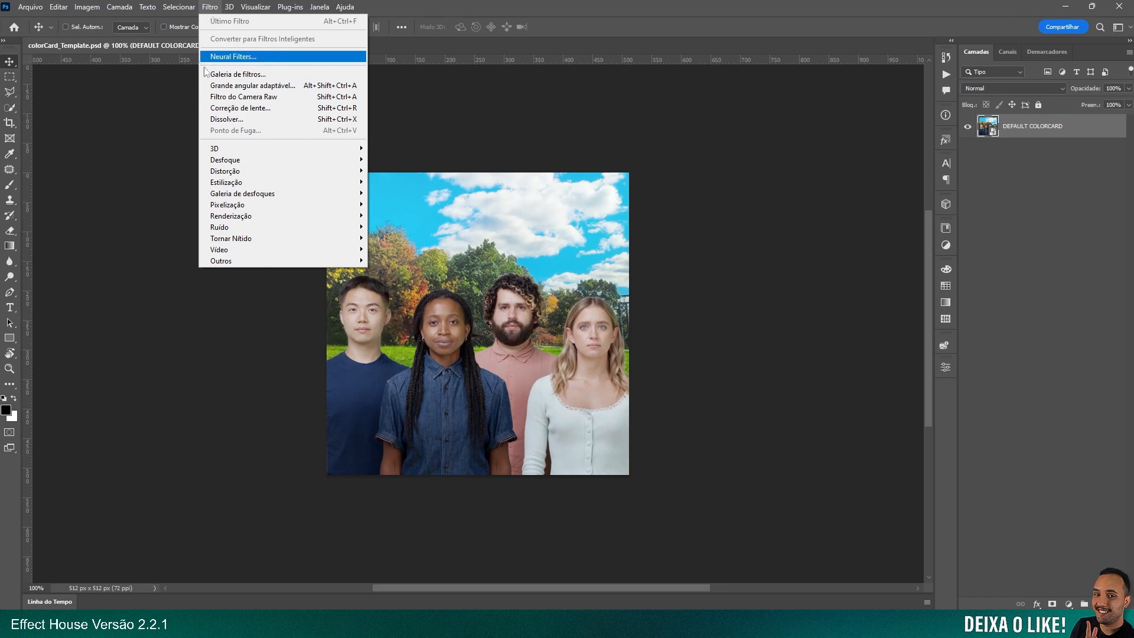
pyautogui.click(257, 101)
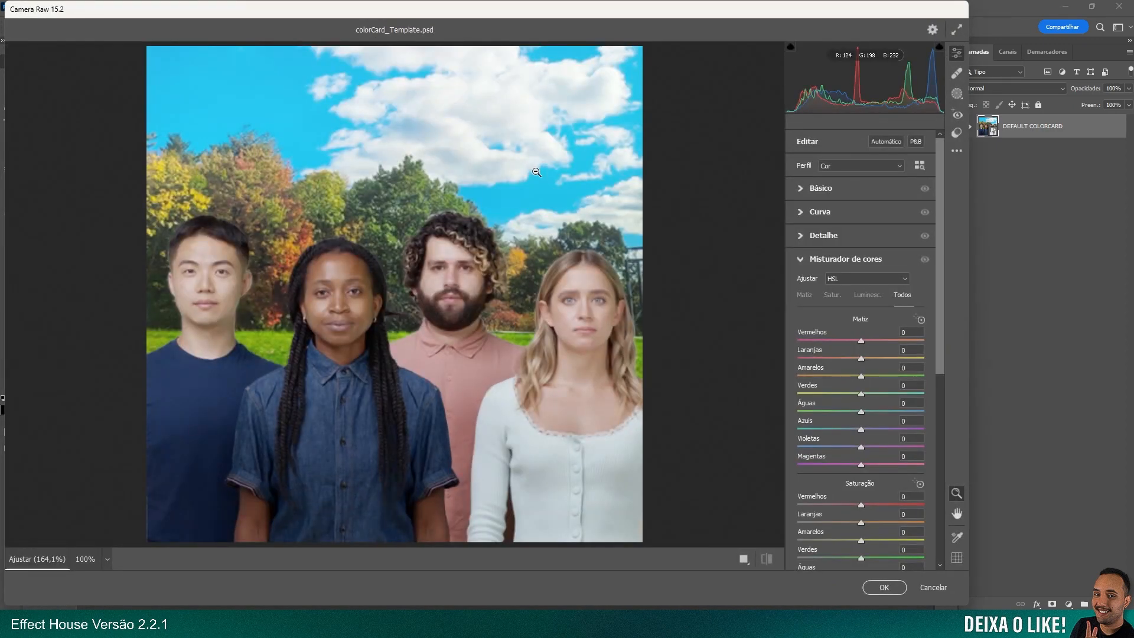
pyautogui.click(804, 264)
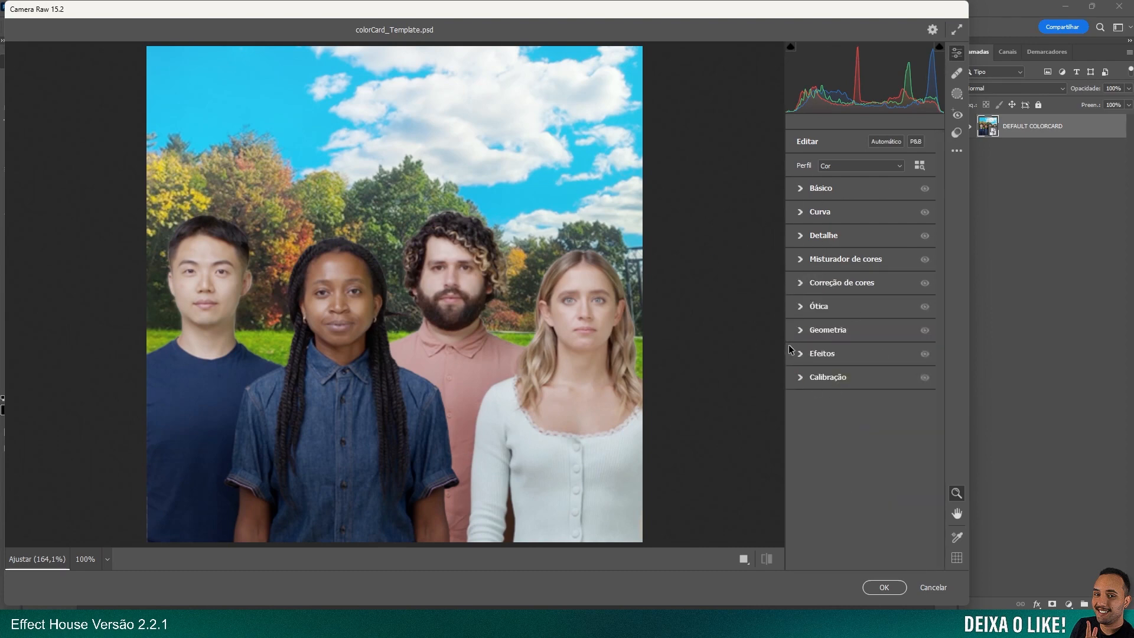
pyautogui.click(802, 263)
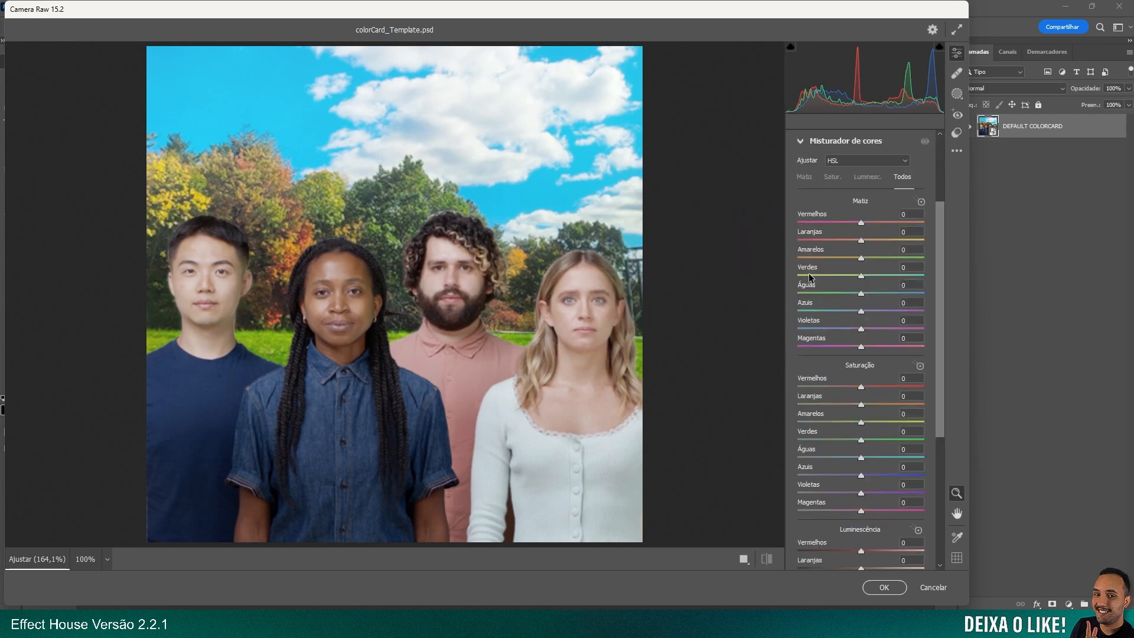
pyautogui.click(807, 177)
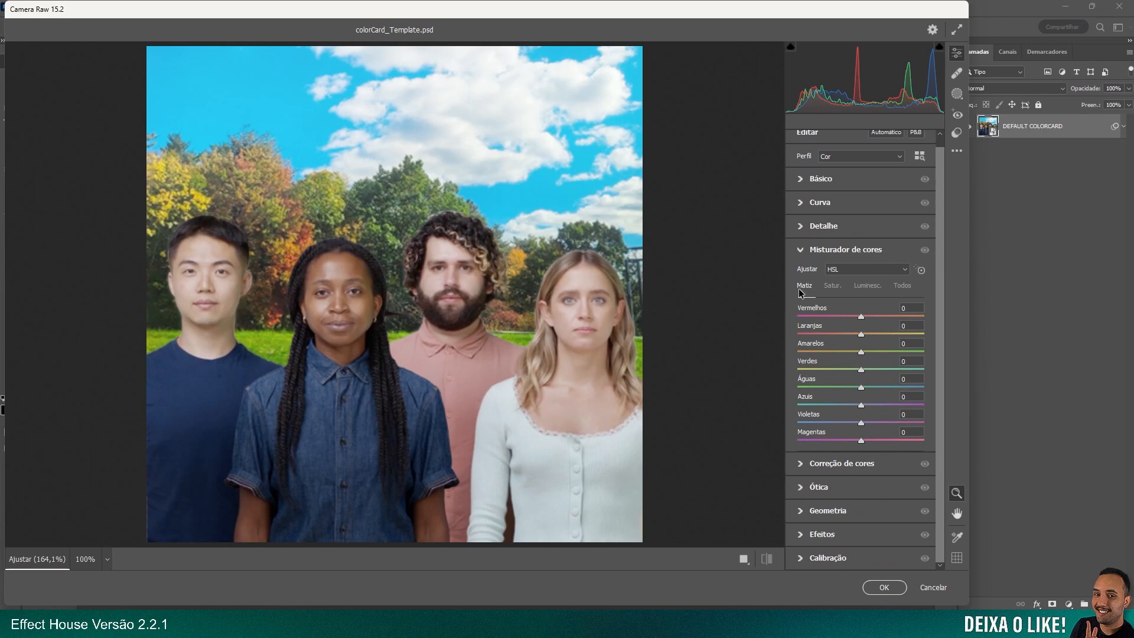
pyautogui.moveTo(862, 320); pyautogui.dragTo(800, 320)
pyautogui.moveTo(890, 317); pyautogui.dragTo(951, 318)
pyautogui.moveTo(846, 318); pyautogui.dragTo(856, 341)
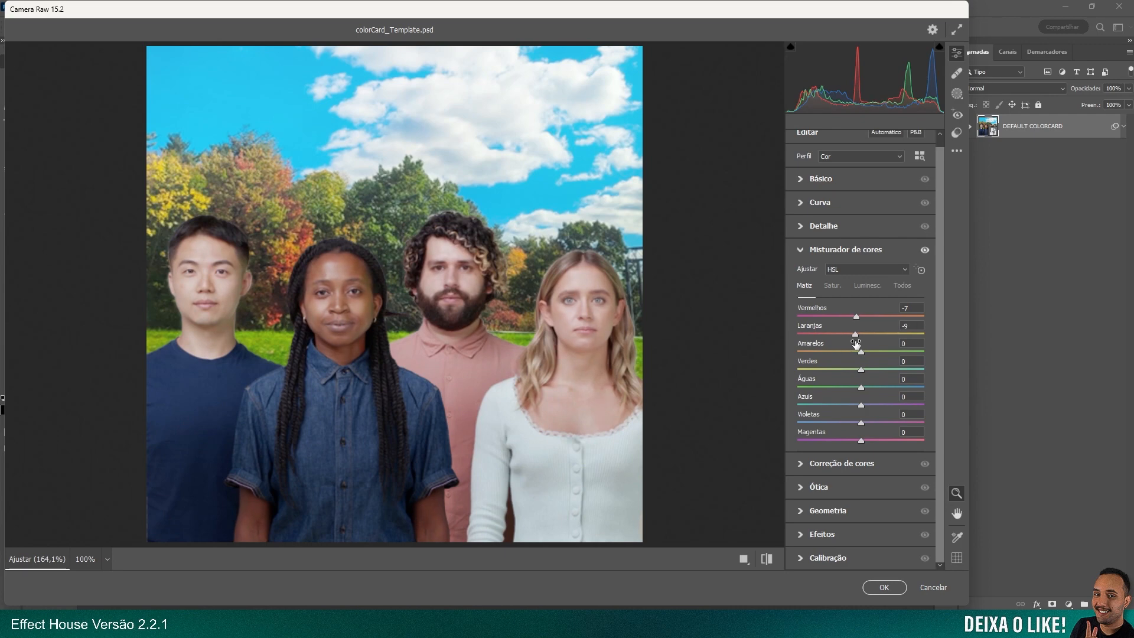
# Set the color mixer's saturation to +24 for reds and +33 for oranges, and luminance to +42 for reds and -27 for oranges
pyautogui.click(834, 287)
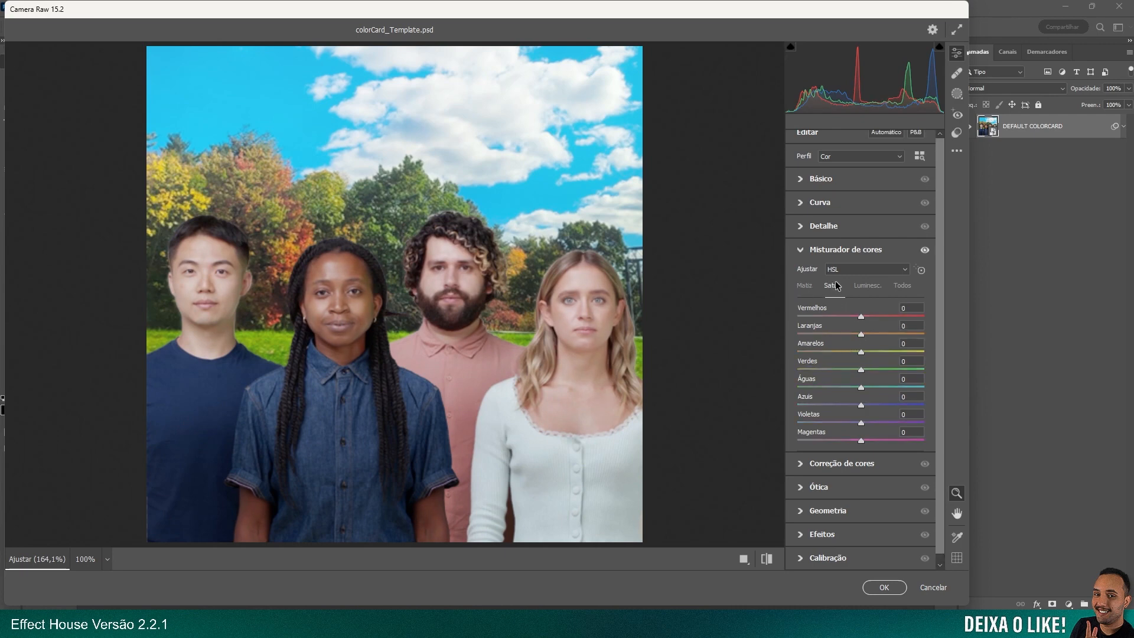
pyautogui.moveTo(862, 337); pyautogui.dragTo(878, 319)
pyautogui.click(871, 290)
pyautogui.moveTo(861, 338); pyautogui.dragTo(888, 319)
# Set the hue to +100 for greens, -17 for aquas, +93 for blues and +100 for purples, and apply the Camera Raw filter
pyautogui.click(805, 285)
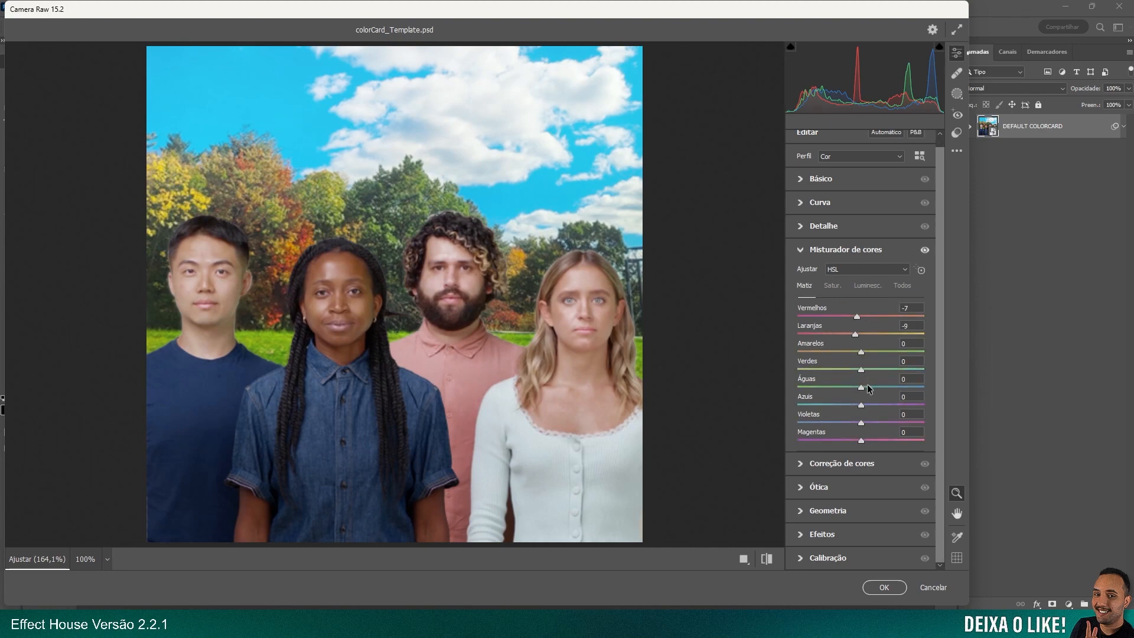
pyautogui.moveTo(862, 373); pyautogui.dragTo(934, 375)
pyautogui.moveTo(861, 389); pyautogui.dragTo(928, 424)
pyautogui.moveTo(861, 406); pyautogui.dragTo(920, 417)
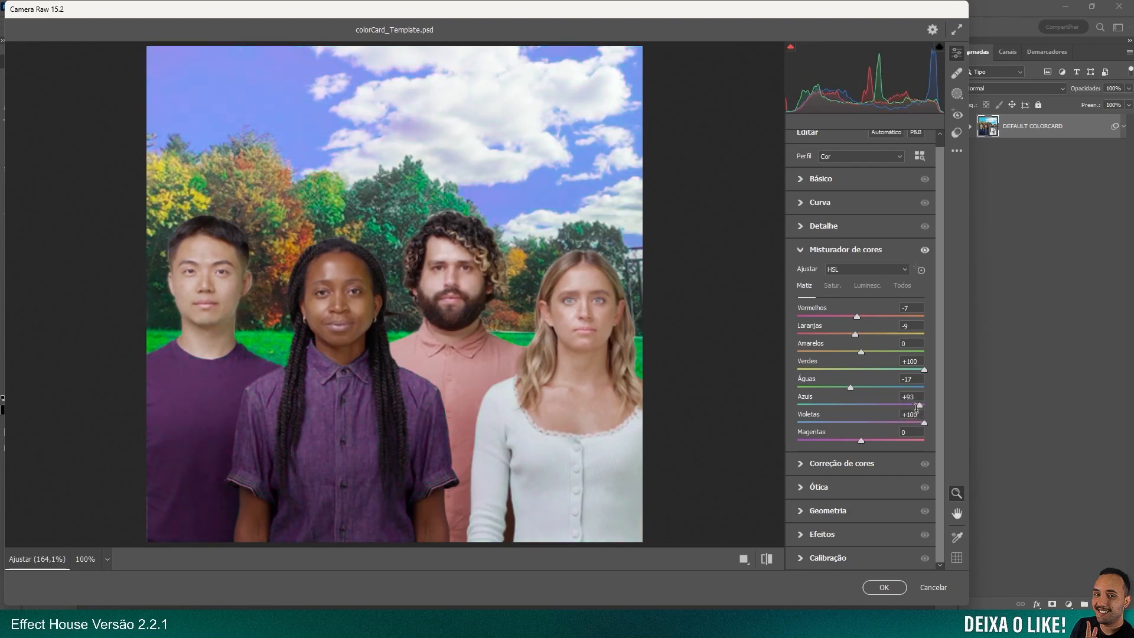
pyautogui.click(872, 289)
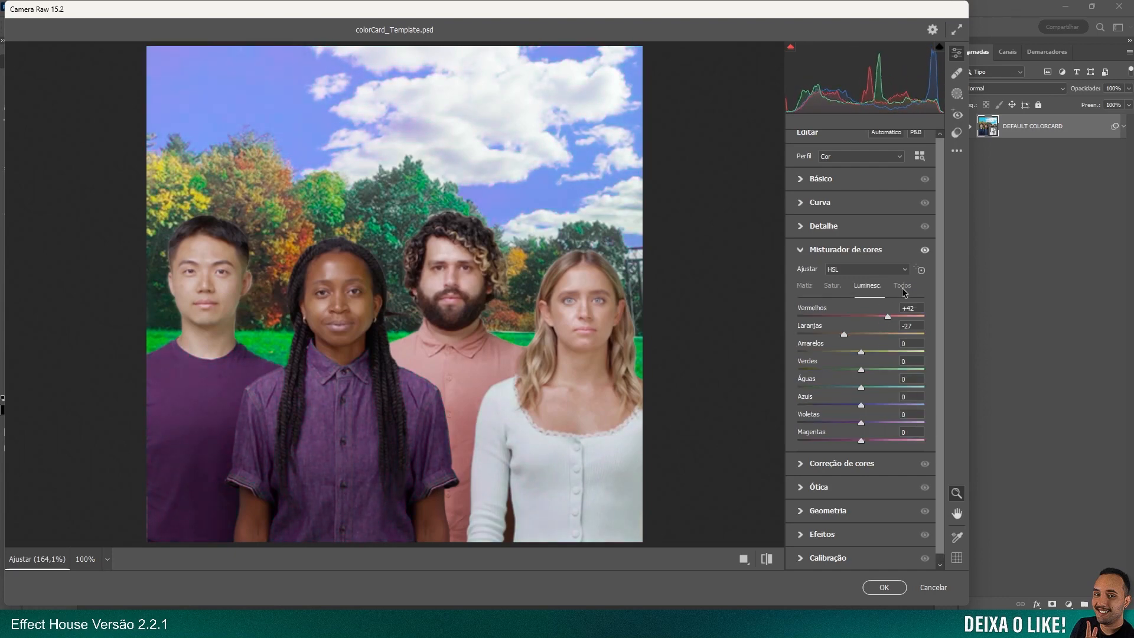
pyautogui.click(902, 288)
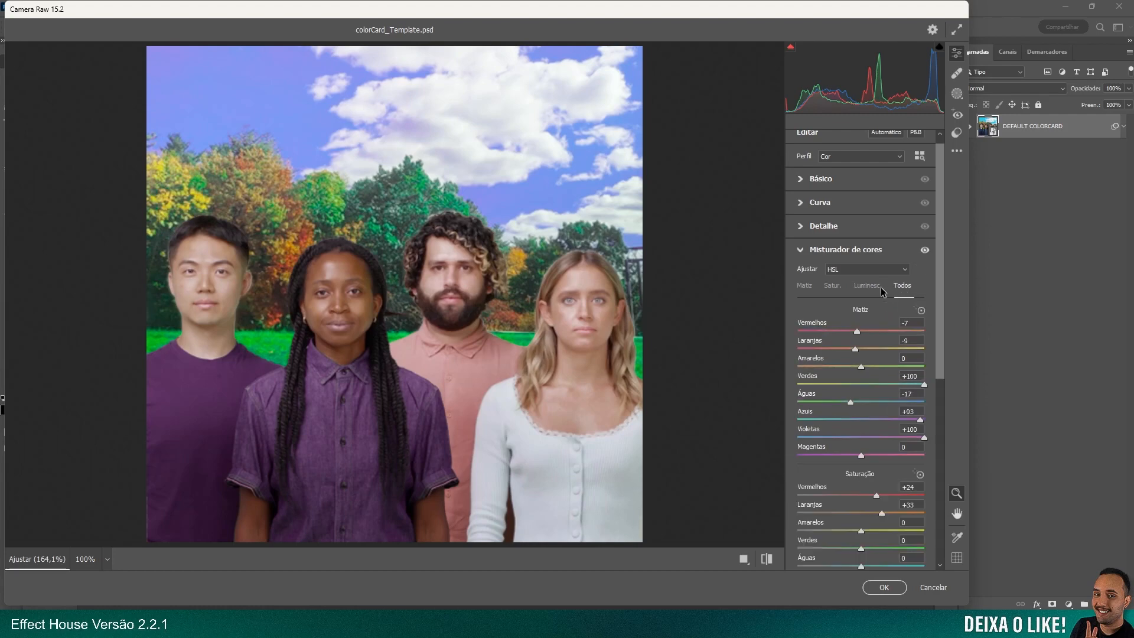
pyautogui.click(801, 291)
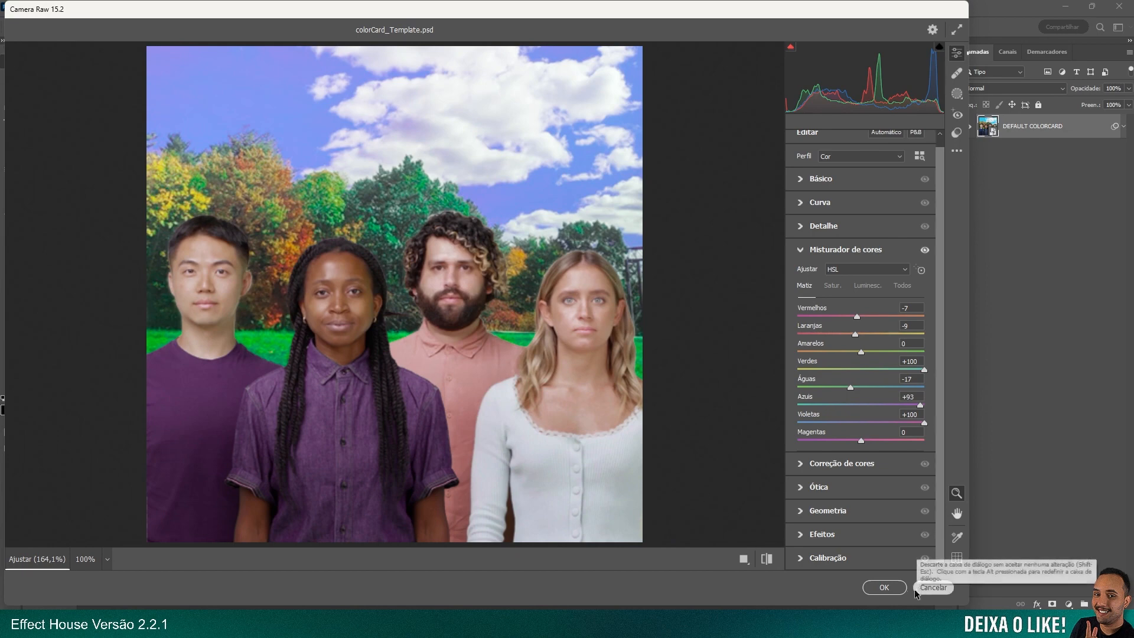
pyautogui.click(881, 588)
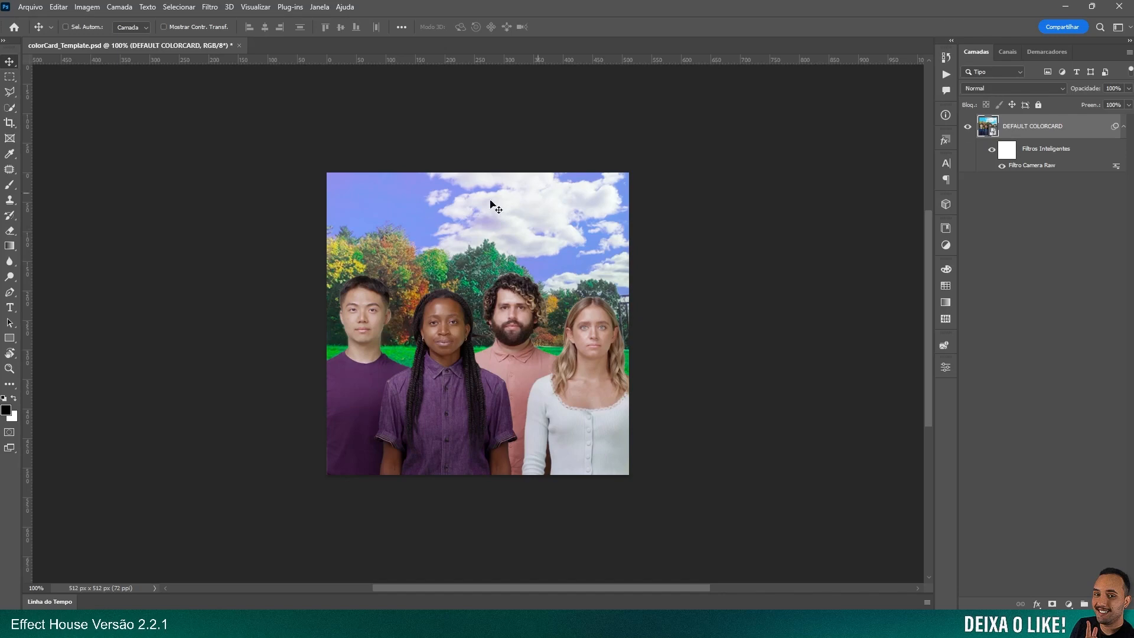
# Show the DEFAULT COLORCARD layer inside the smart object again, then save and close its contents
pyautogui.doubleClick(993, 133)
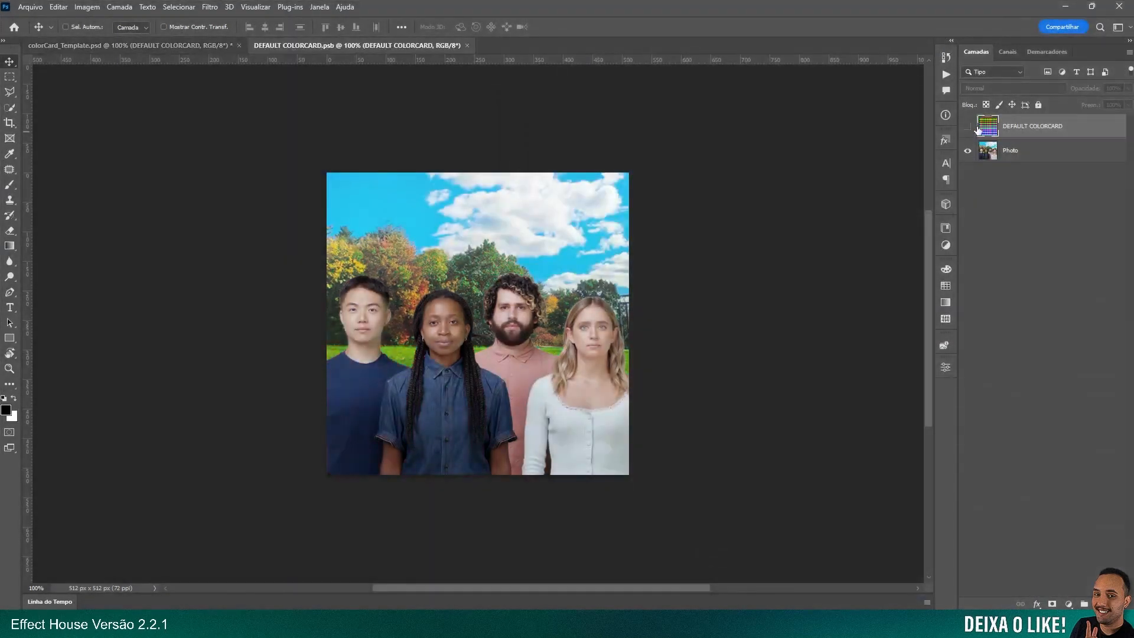
pyautogui.click(968, 127)
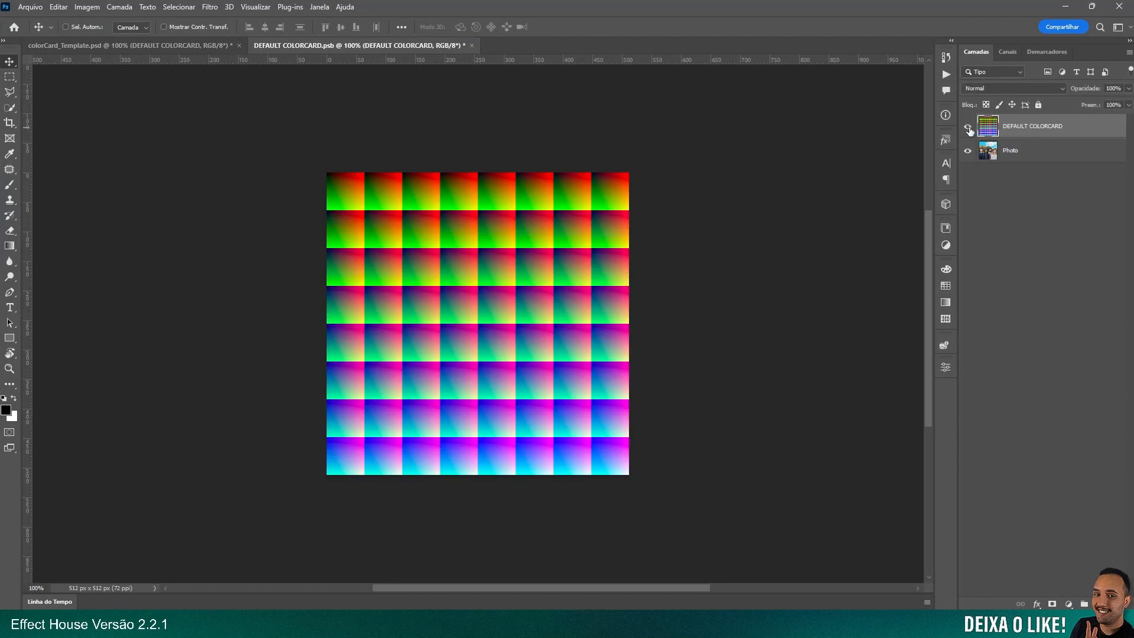
pyautogui.hotkey('ctrl', 's')
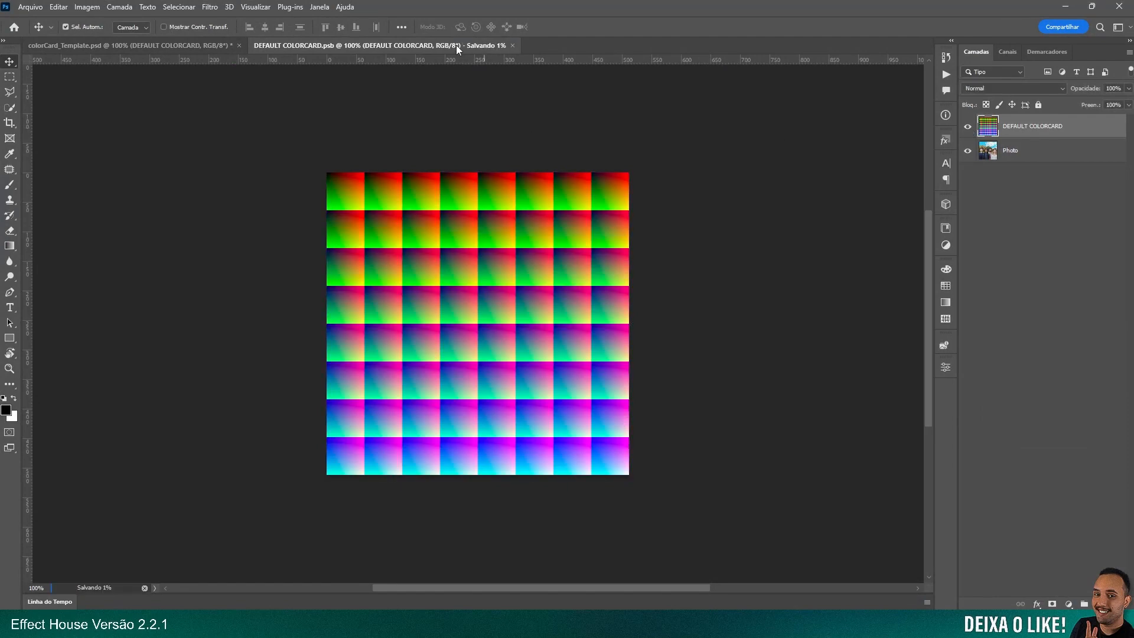
pyautogui.click(466, 46)
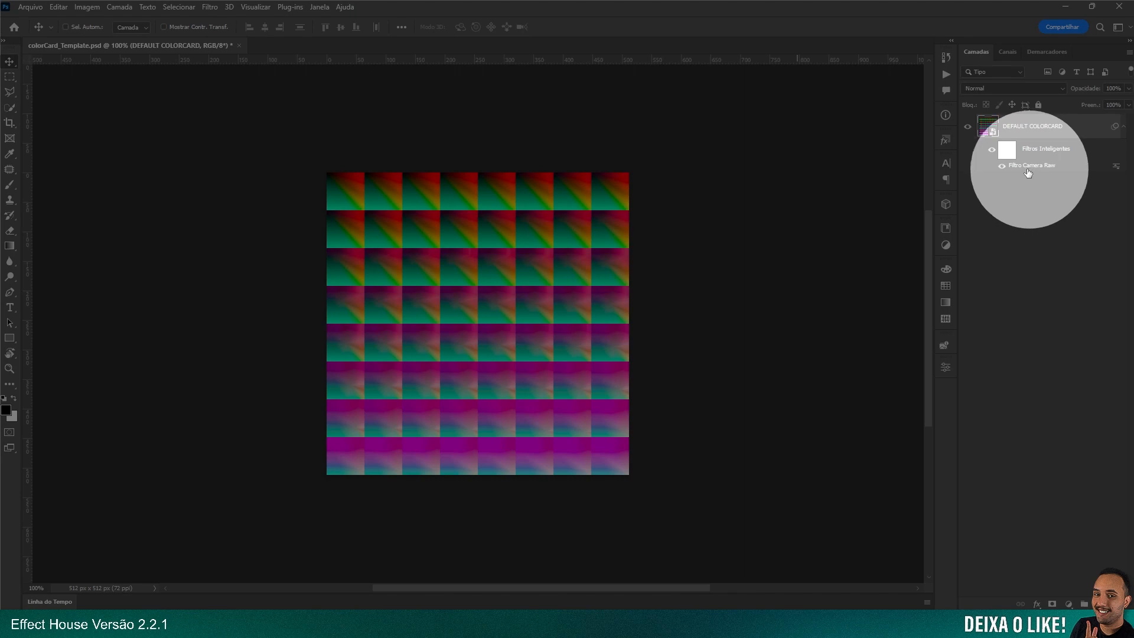
# Reopen the Camera Raw smart filter on DEFAULT COLORCARD to review its color mixer hue settings
pyautogui.click(1022, 201)
pyautogui.doubleClick(1024, 169)
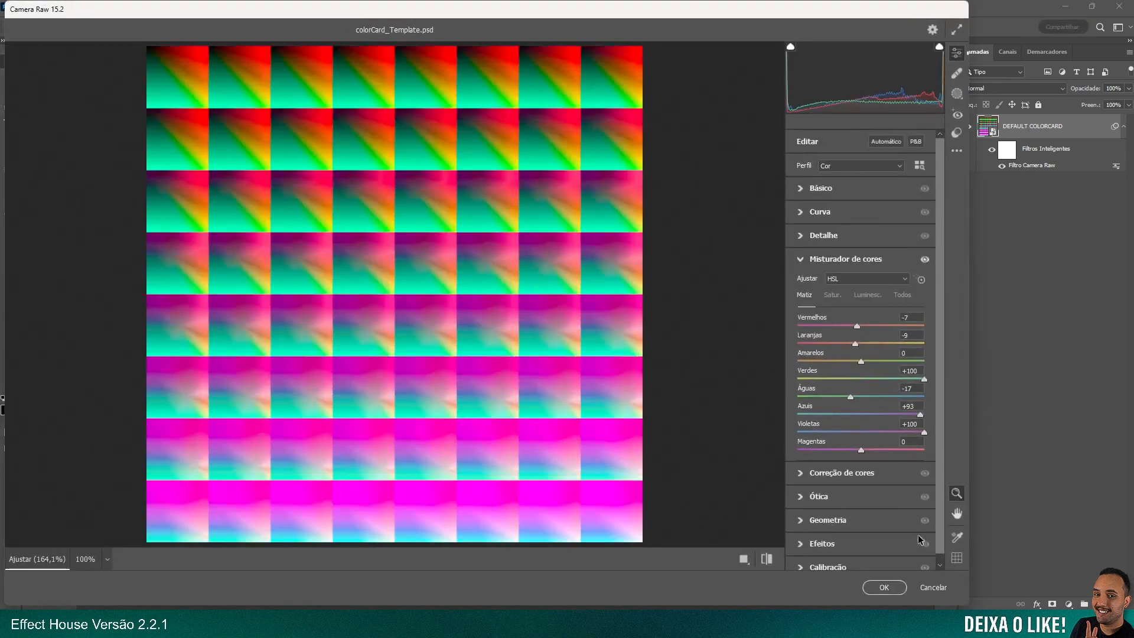
pyautogui.click(928, 588)
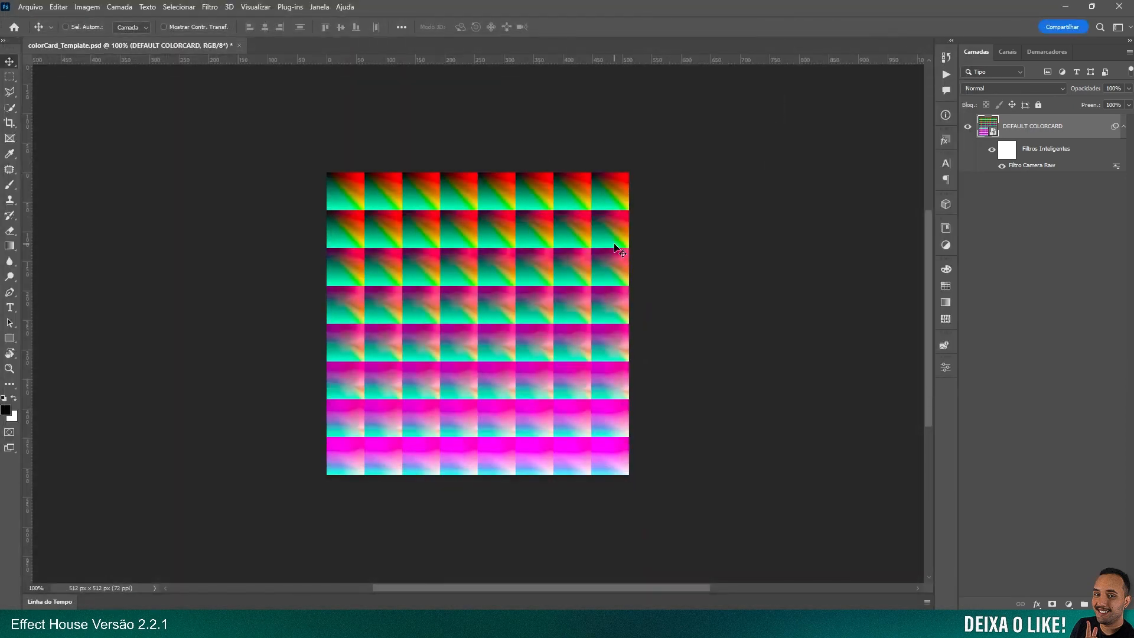
# Save a copy of the color card as a PNG named LUT in Vídeos > Effect House > 04 - Efeito de Cor, using the large file size option
pyautogui.hotkey('alt', 'ctrl', 's')
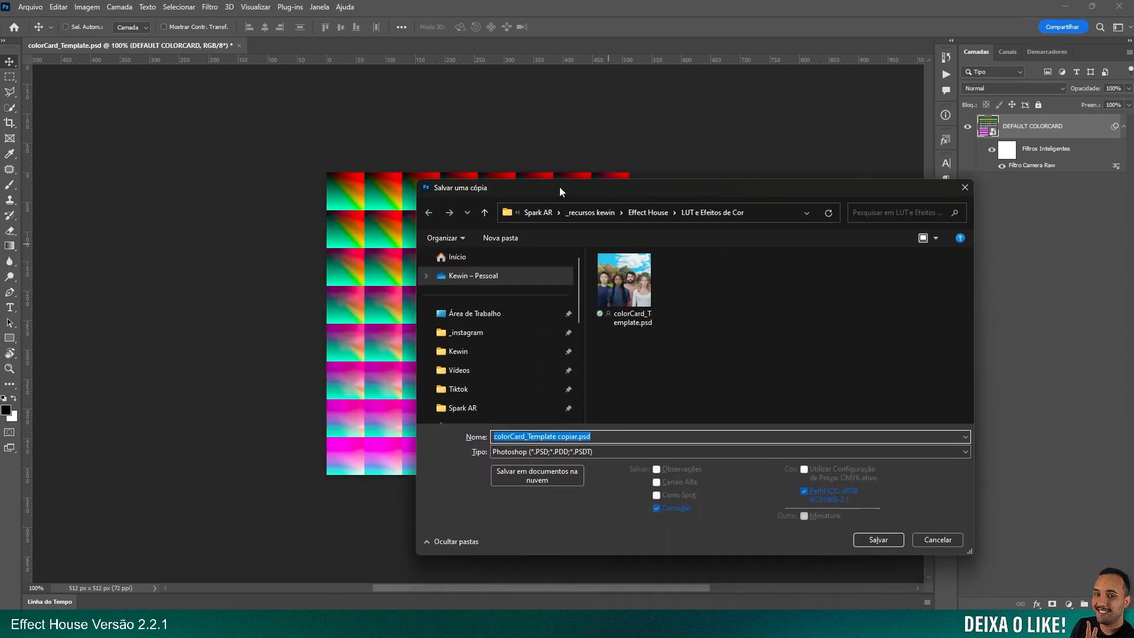
pyautogui.click(461, 370)
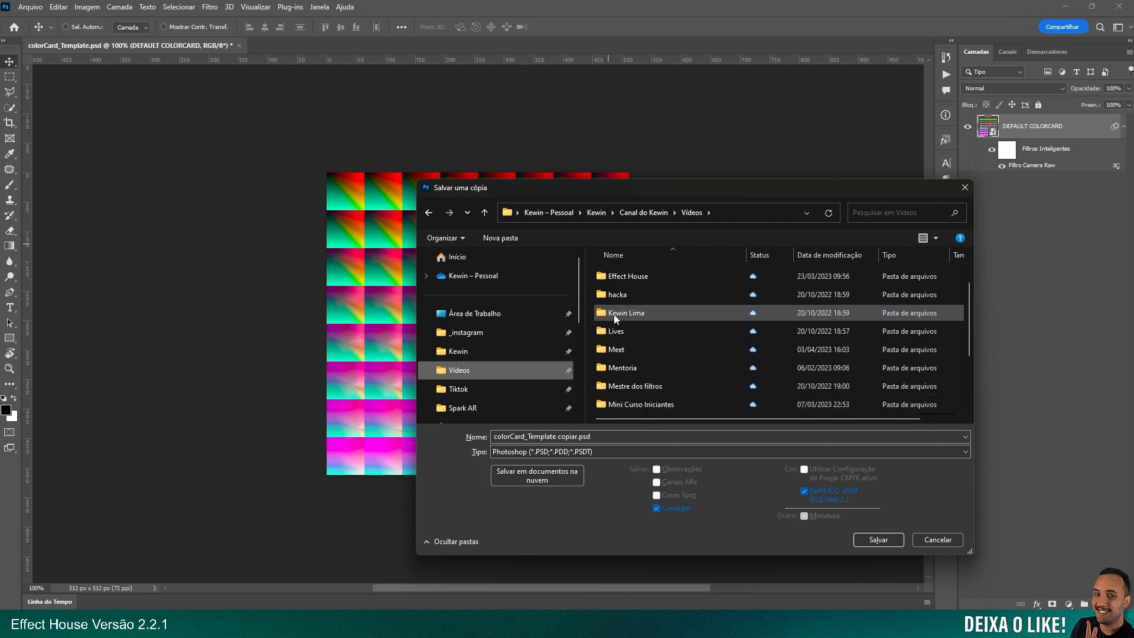
pyautogui.scroll(1, 625, 334)
pyautogui.doubleClick(626, 330)
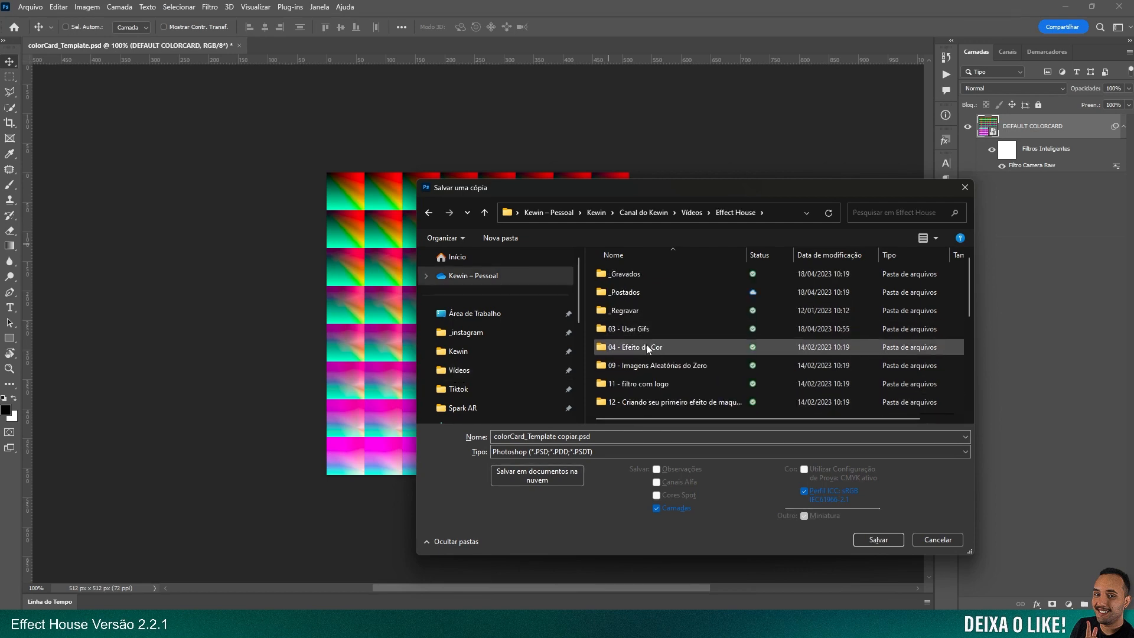
pyautogui.doubleClick(647, 345)
pyautogui.click(593, 453)
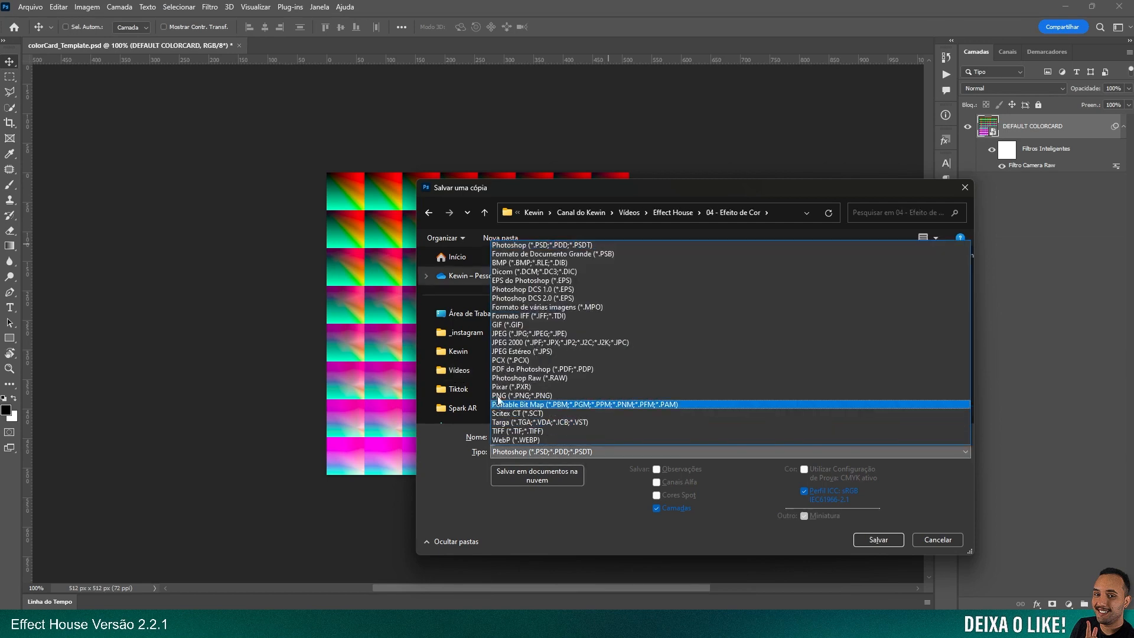
pyautogui.click(591, 404)
pyautogui.click(598, 441)
pyautogui.write('LUT')
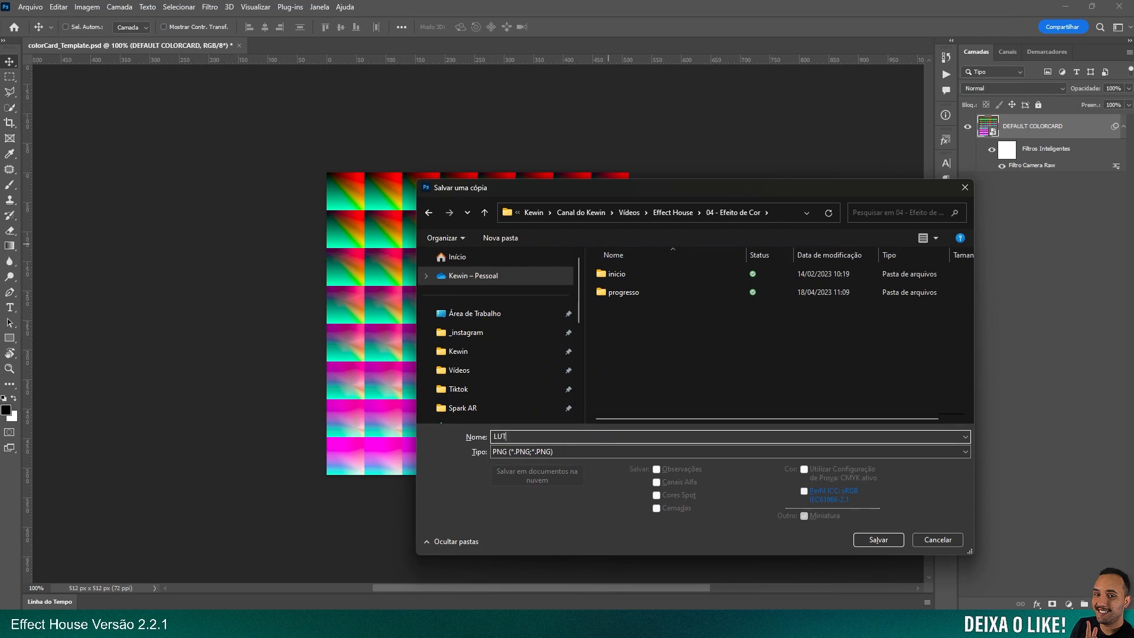
pyautogui.click(789, 207)
pyautogui.click(874, 539)
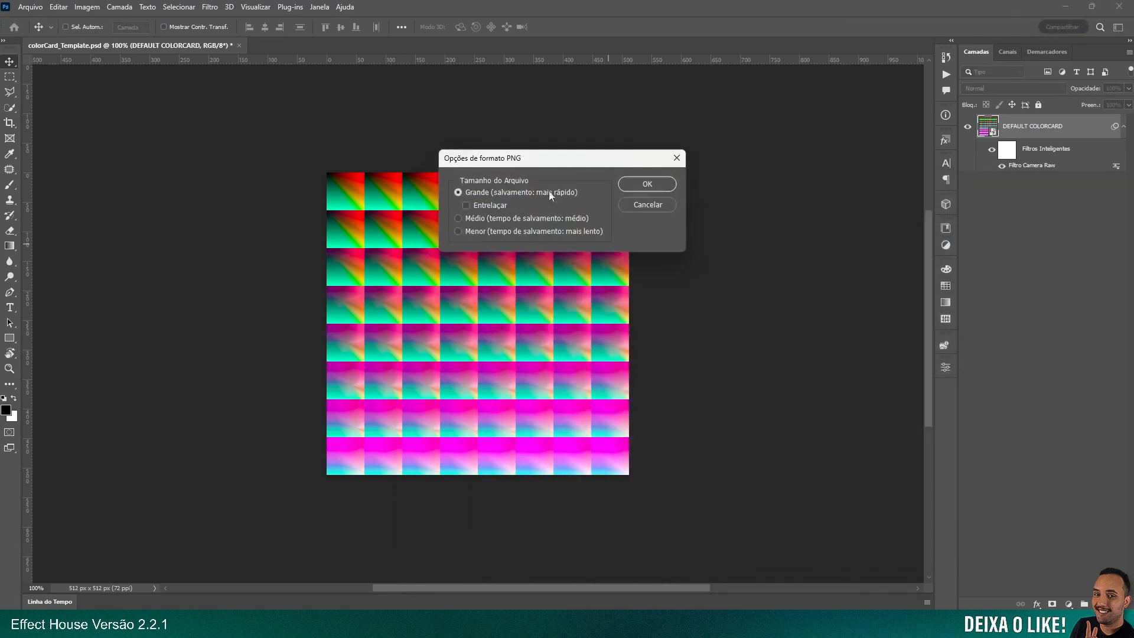
pyautogui.click(637, 186)
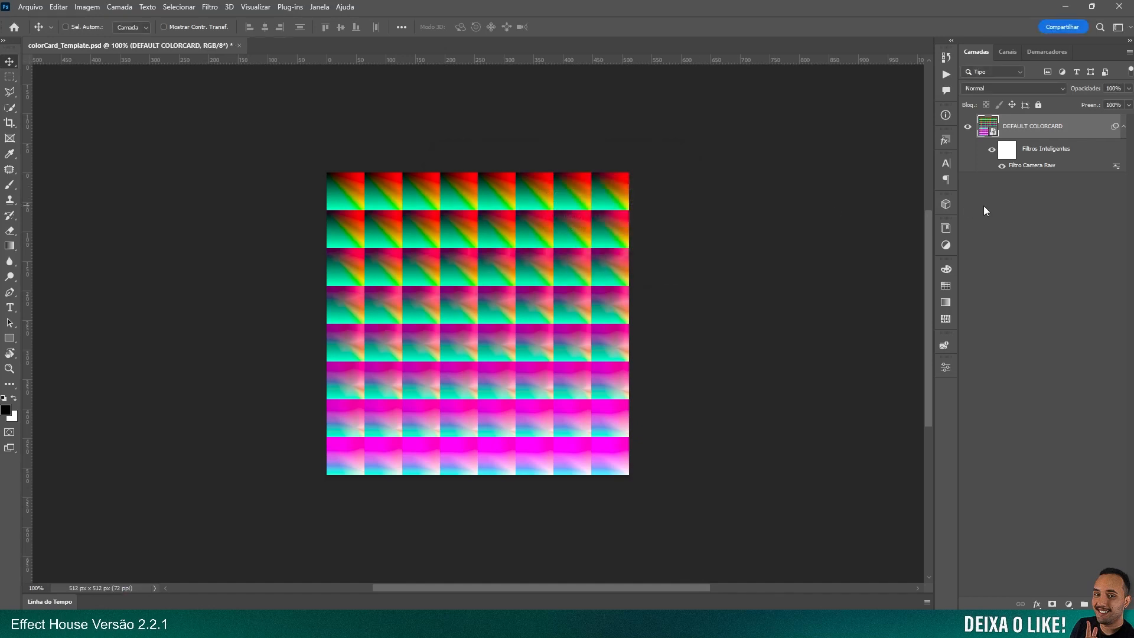
# Check the DEFAULT COLORCARD smart object and its filter settings, and delete its Camera Raw smart filter
pyautogui.doubleClick(994, 131)
pyautogui.hotkey('ctrl', 'w')
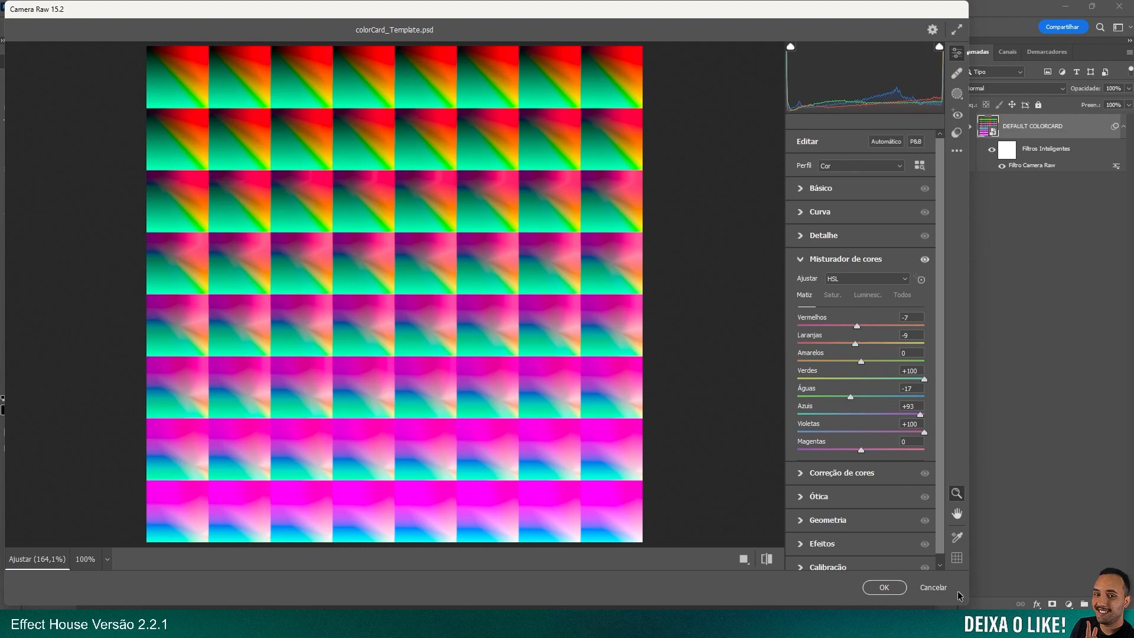
pyautogui.click(934, 587)
pyautogui.rightClick(1040, 167)
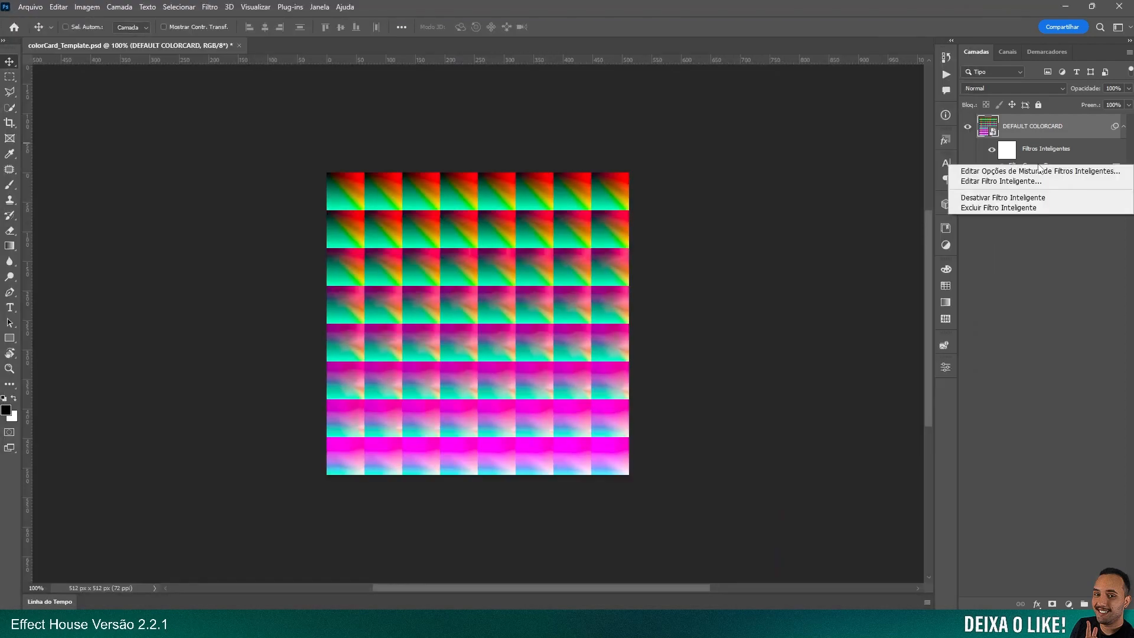
pyautogui.click(992, 208)
# Apply a fresh Camera Raw filter with default settings to the DEFAULT COLORCARD layer and save the document
pyautogui.click(210, 7)
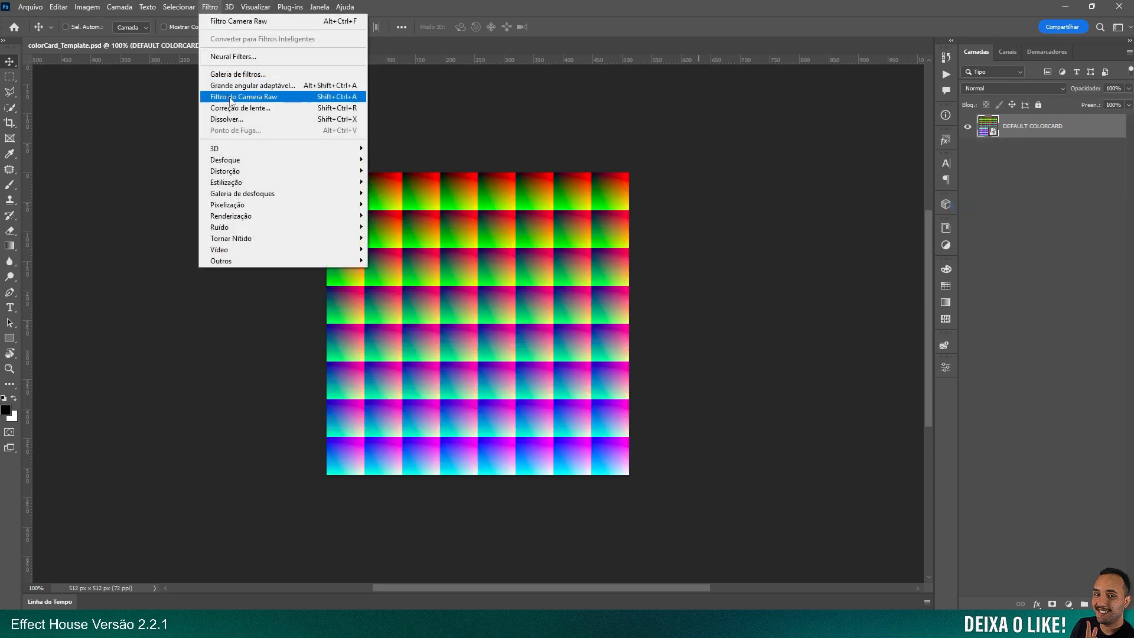
pyautogui.click(235, 99)
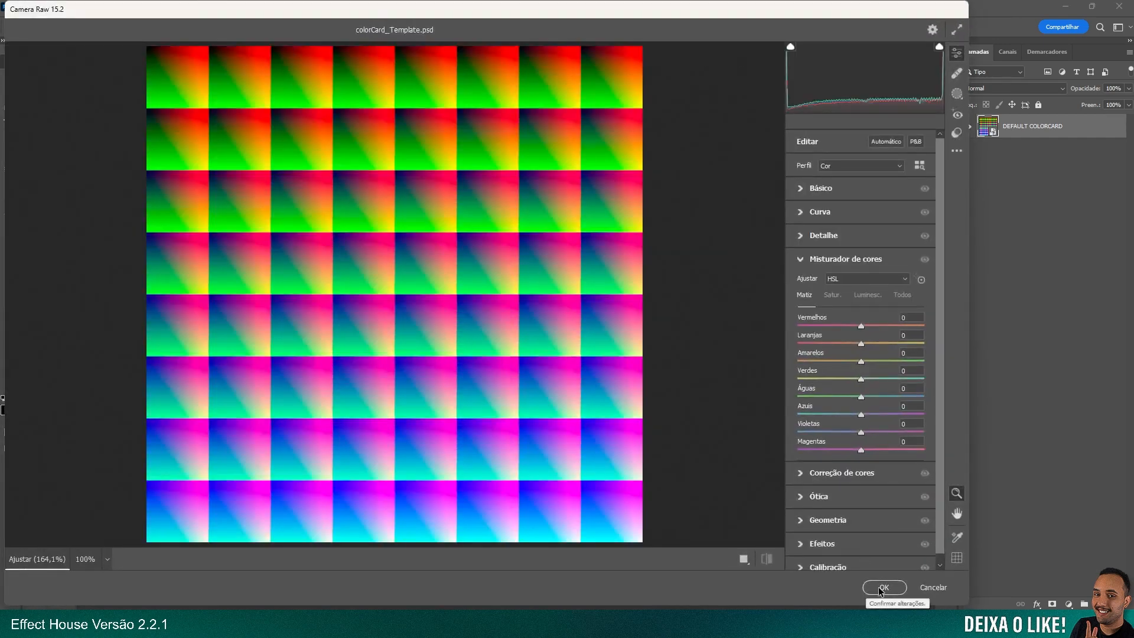
pyautogui.click(883, 588)
pyautogui.hotkey('ctrl', 's')
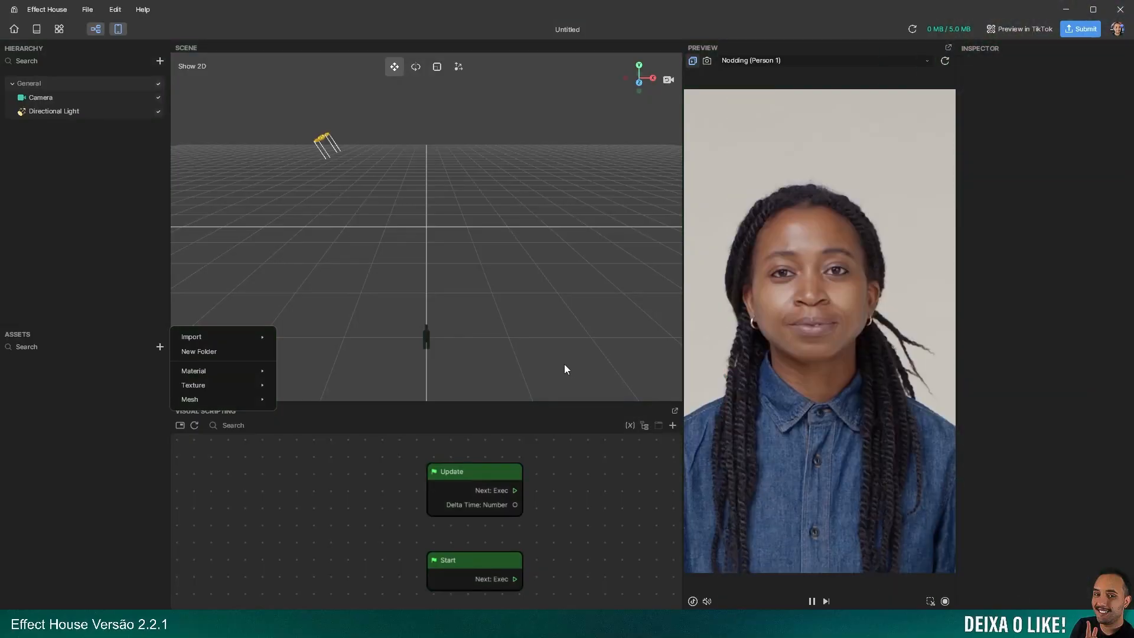
# Switch to Effect House and import LUT.png from Vídeos > Effect House > 04 - Efeito de Cor as a new asset
pyautogui.click(356, 498)
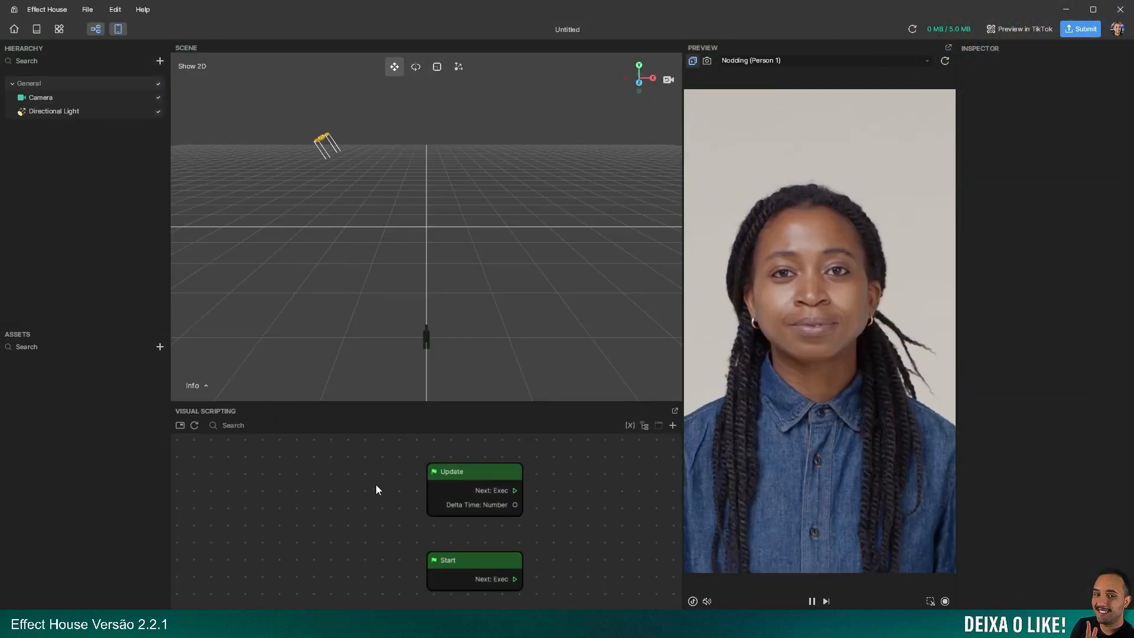
pyautogui.click(159, 347)
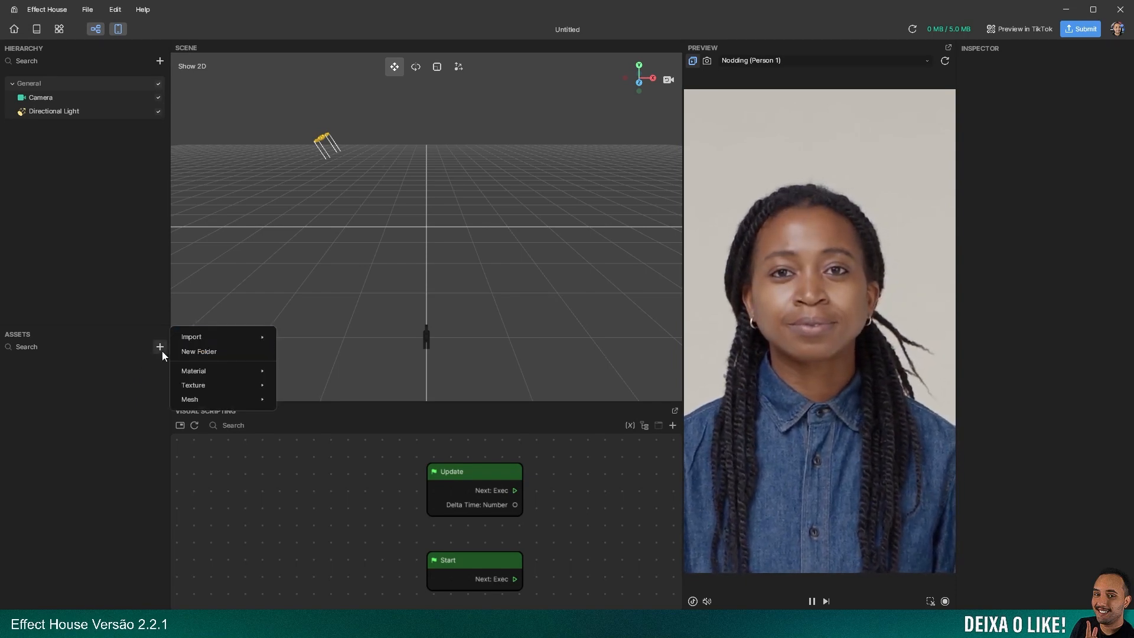
pyautogui.moveTo(201, 390)
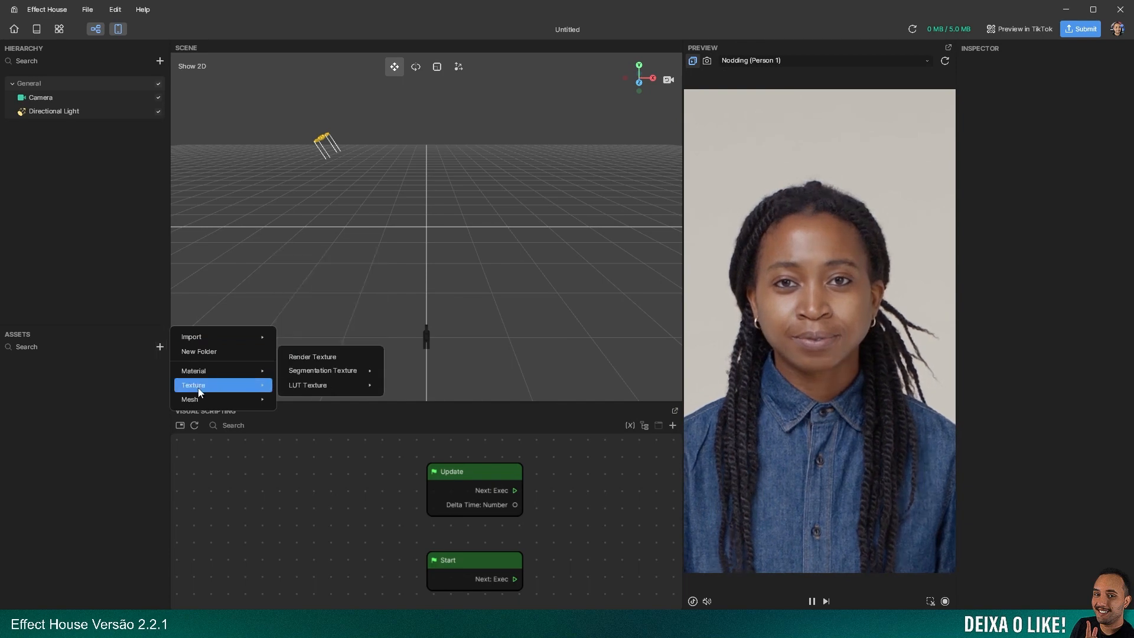
pyautogui.moveTo(309, 391)
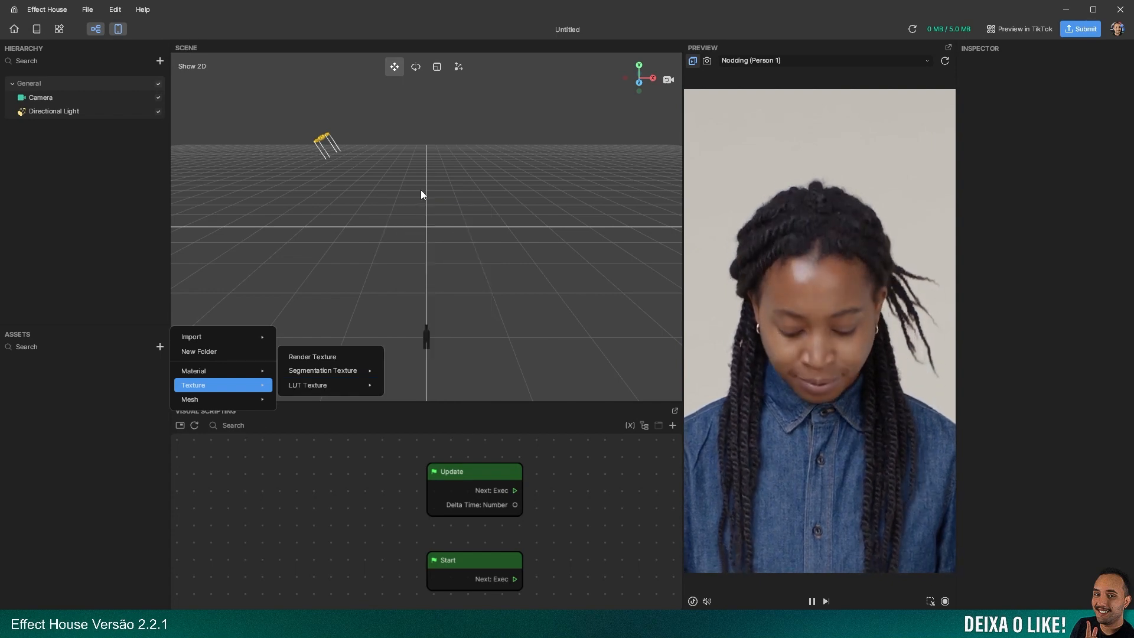
pyautogui.moveTo(264, 390)
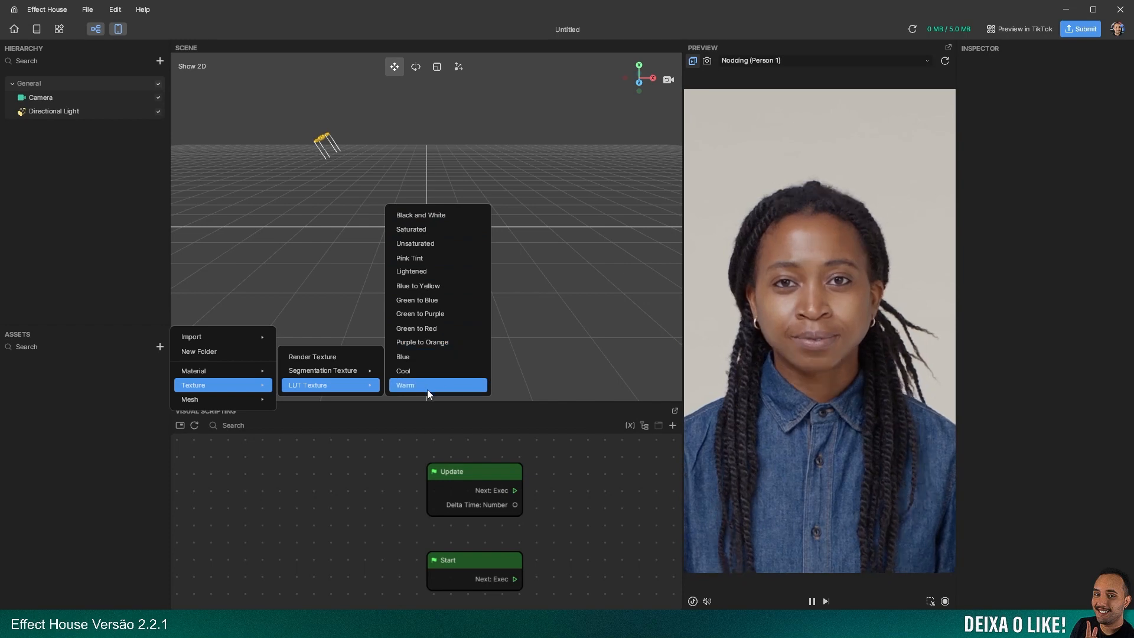
pyautogui.moveTo(206, 341)
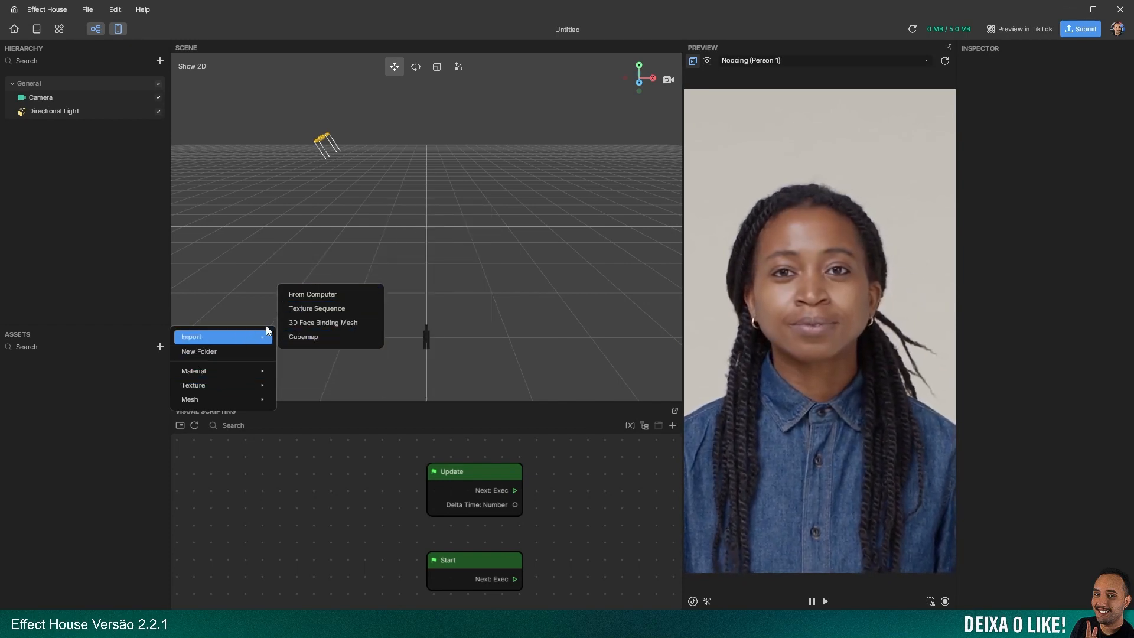
pyautogui.click(313, 294)
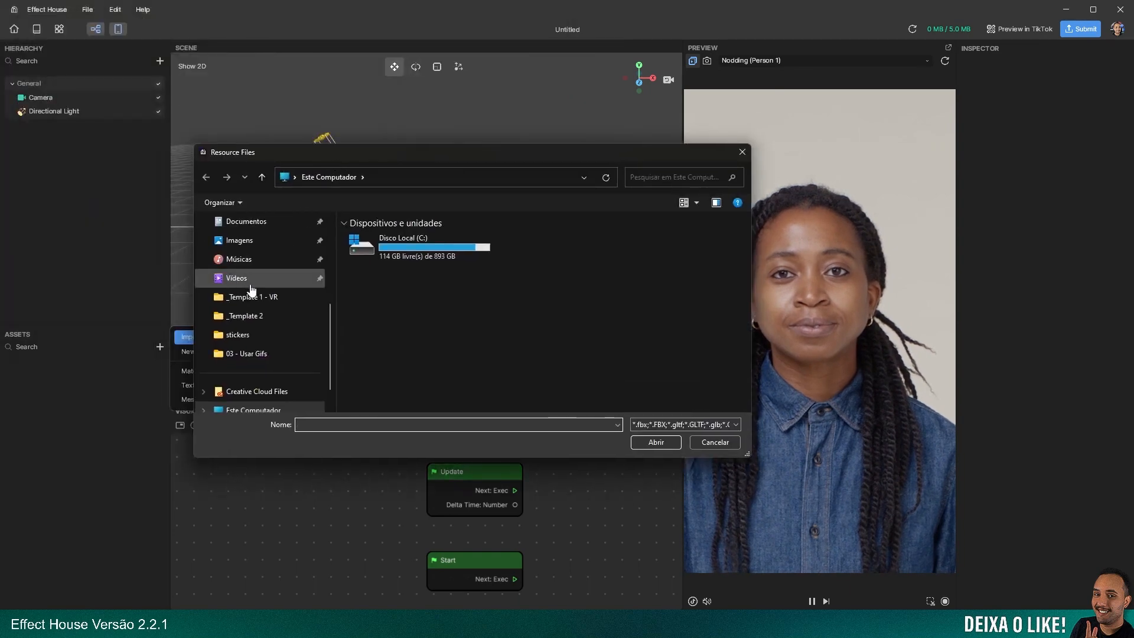
pyautogui.scroll(3, 248, 288)
pyautogui.click(228, 335)
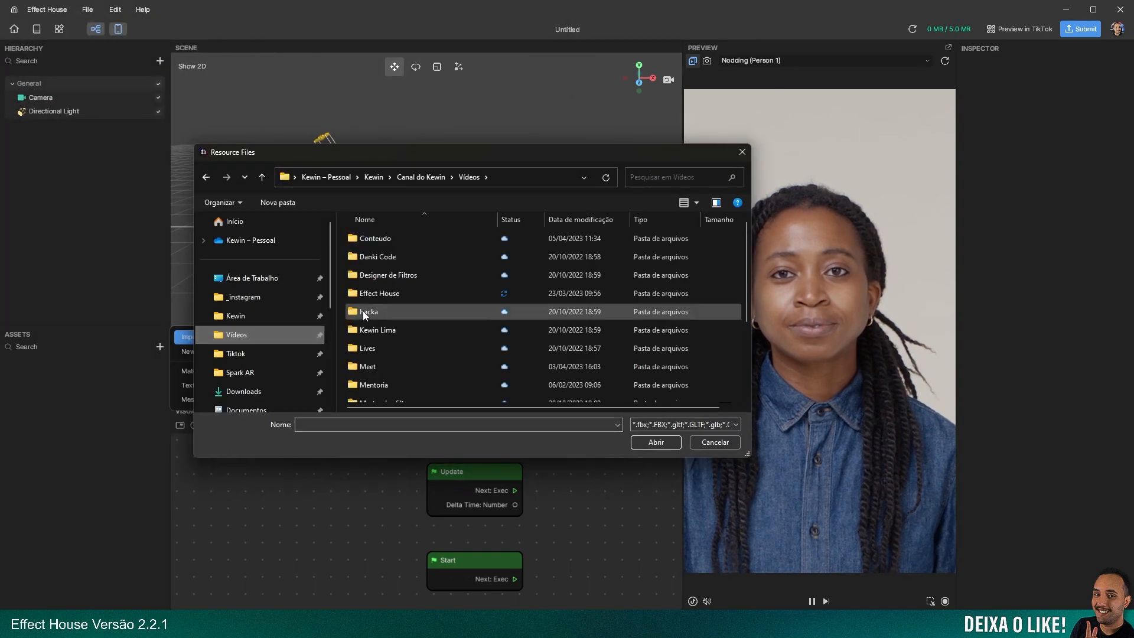
pyautogui.doubleClick(378, 293)
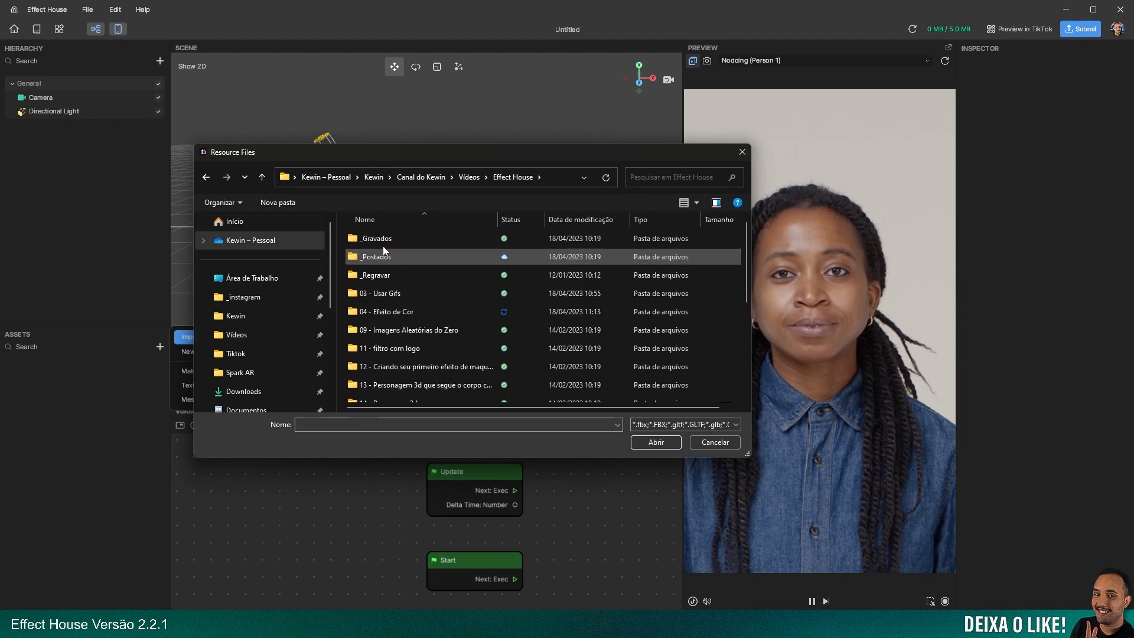
pyautogui.doubleClick(389, 312)
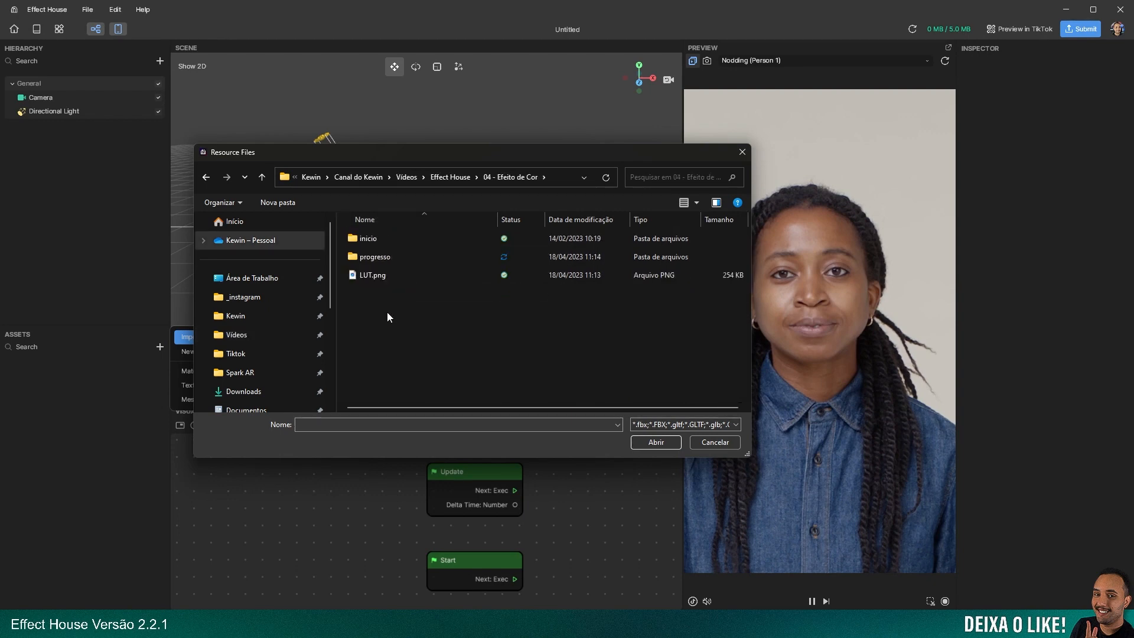
pyautogui.doubleClick(374, 278)
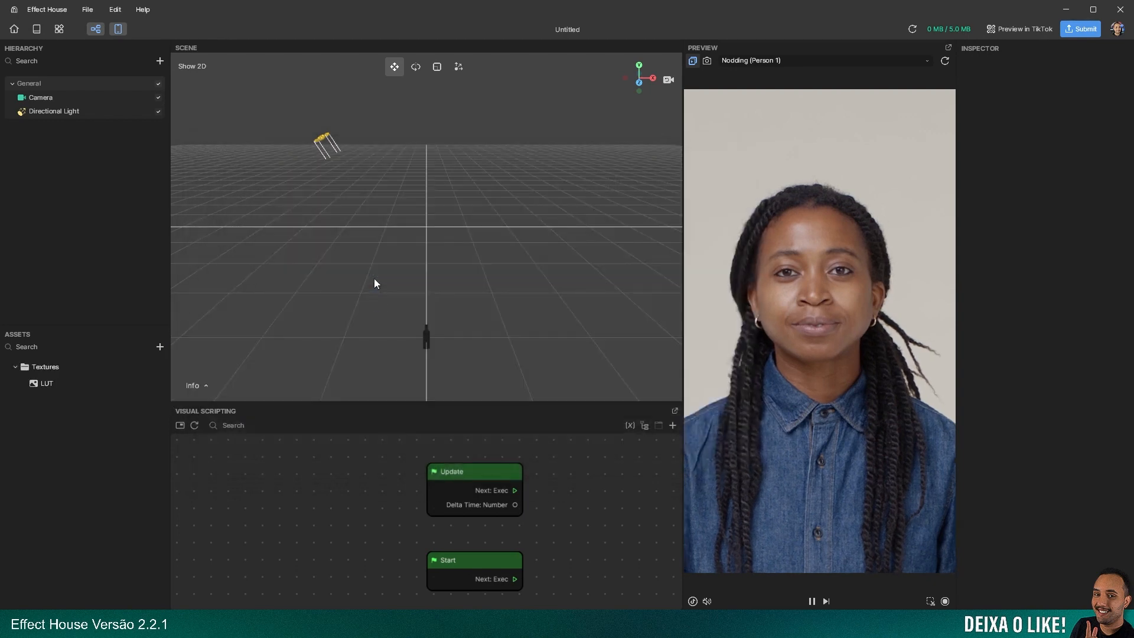
# Set the compression type of the imported LUT texture to None
pyautogui.click(35, 390)
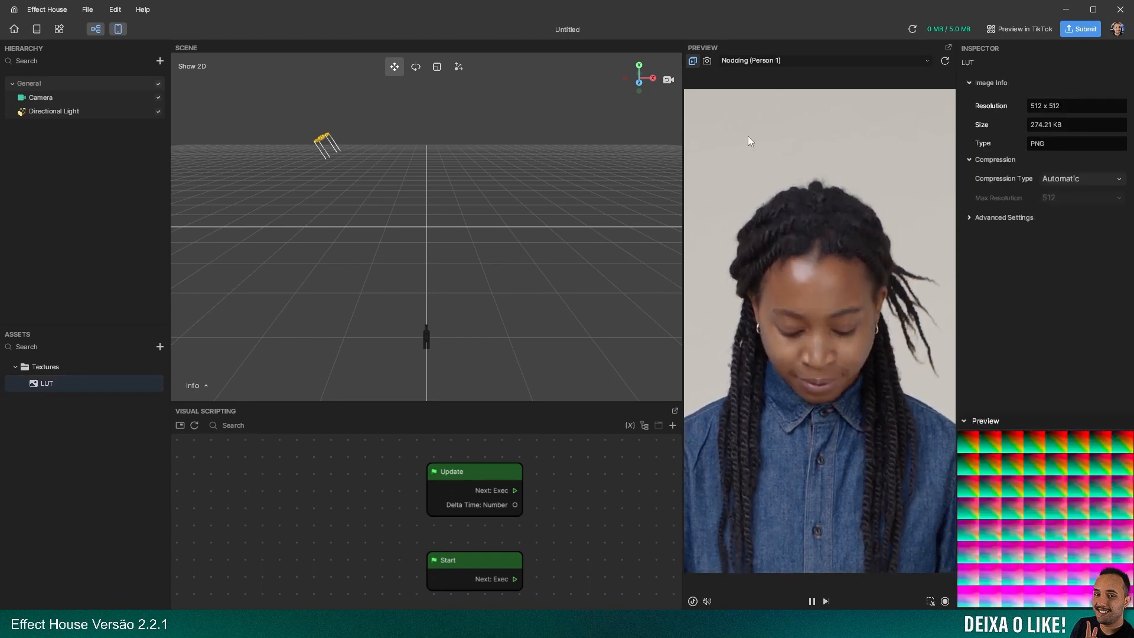
pyautogui.click(1066, 180)
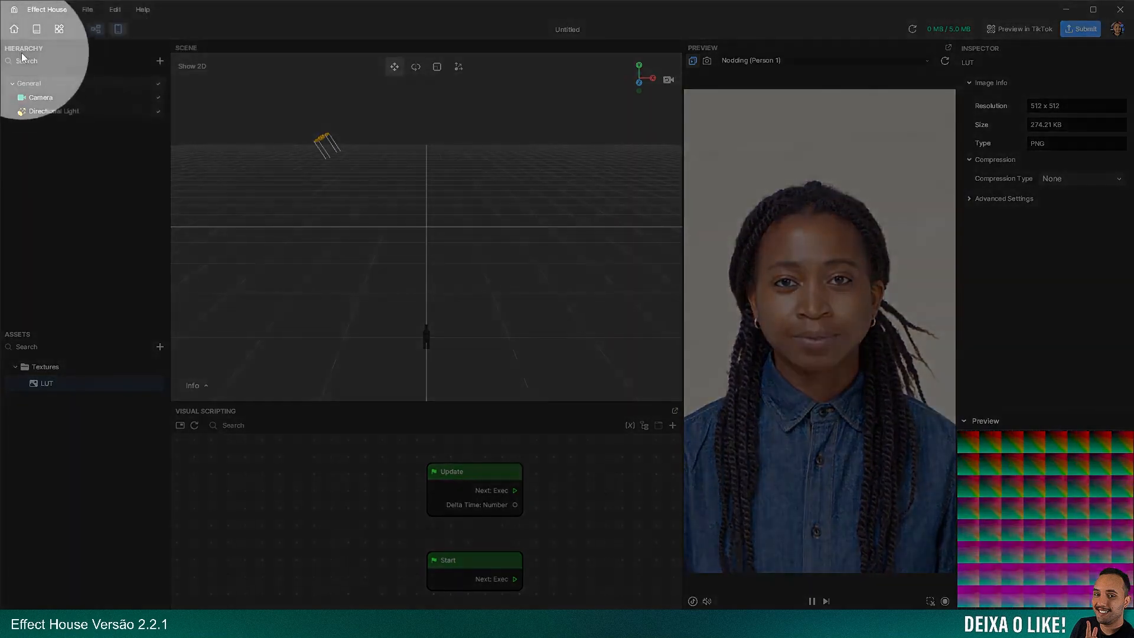
# Add a Filter post effect to the scene and assign the imported LUT as its LUT texture
pyautogui.click(160, 61)
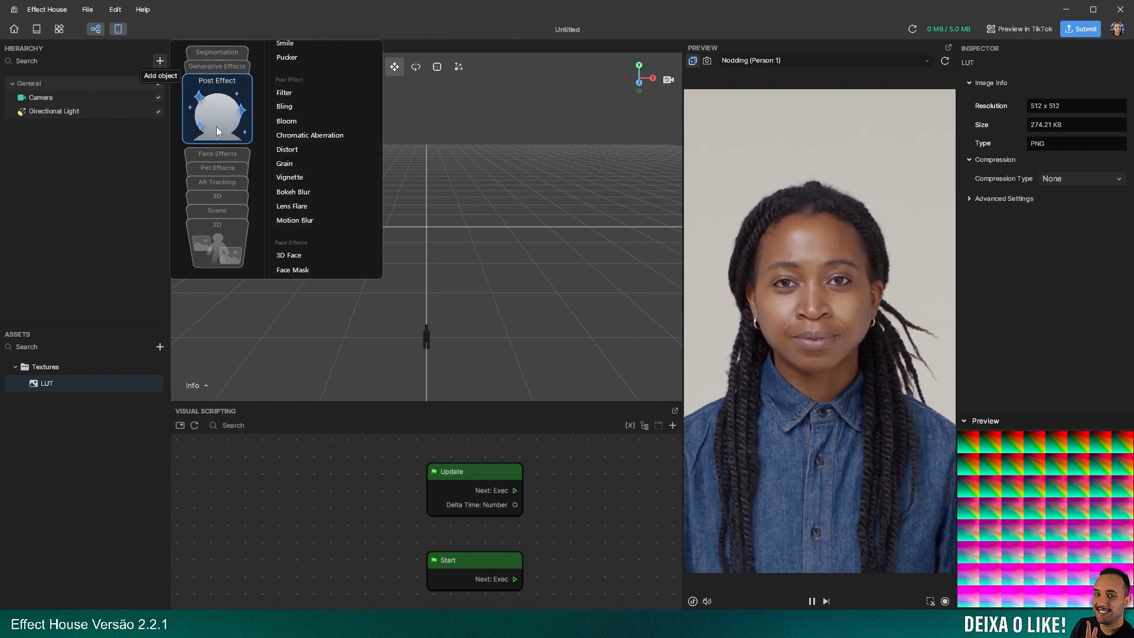
pyautogui.click(292, 94)
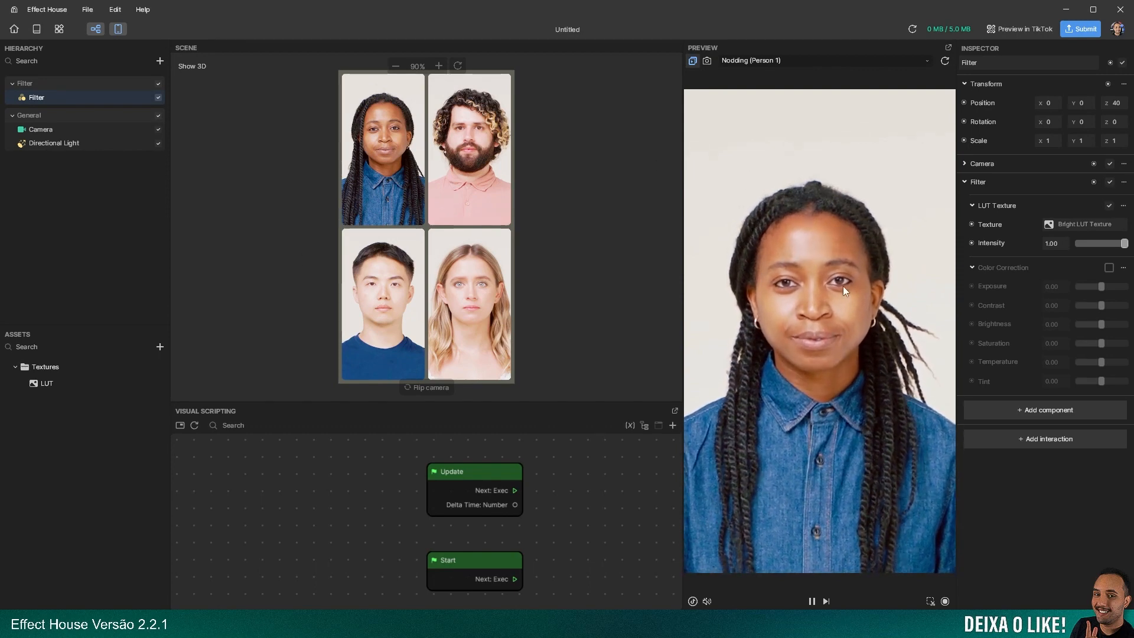
pyautogui.click(1074, 225)
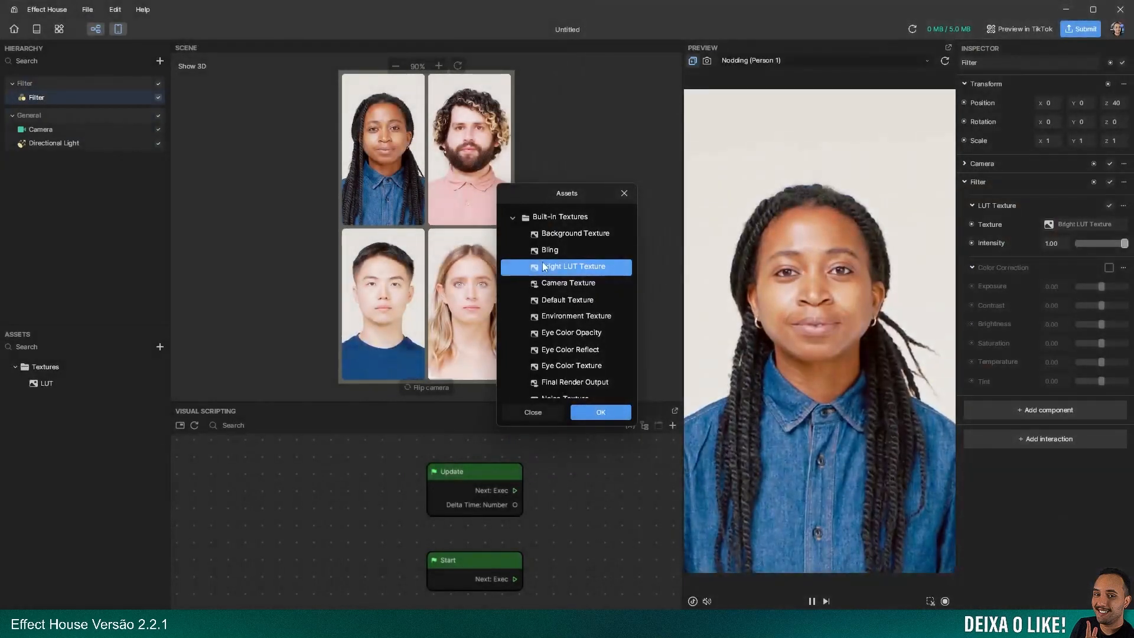
pyautogui.click(513, 217)
pyautogui.click(539, 252)
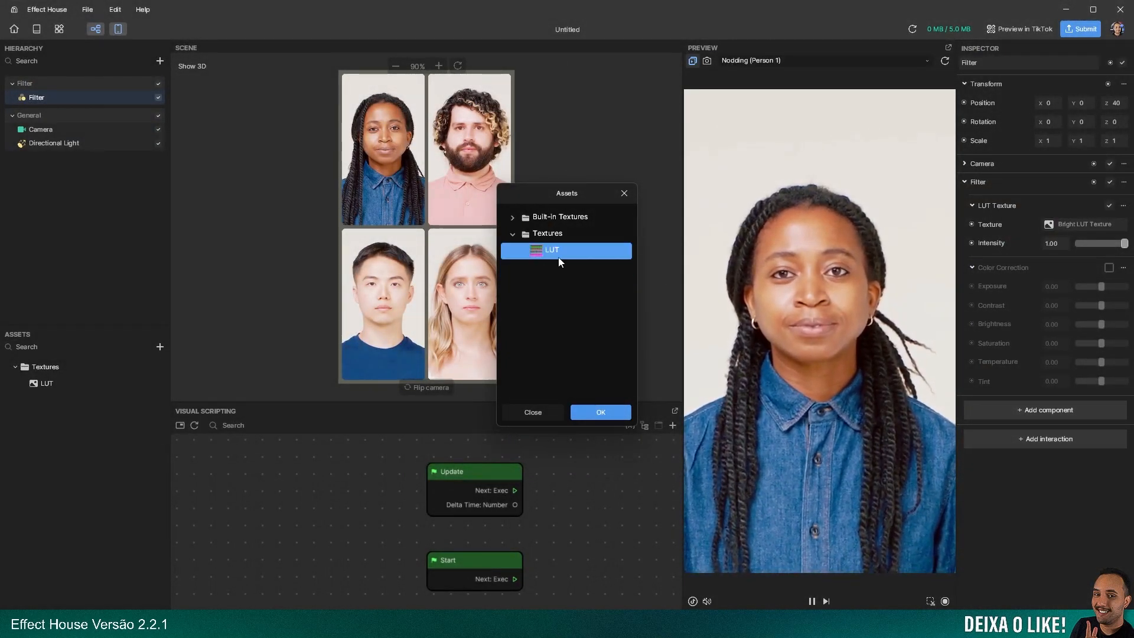
pyautogui.click(600, 413)
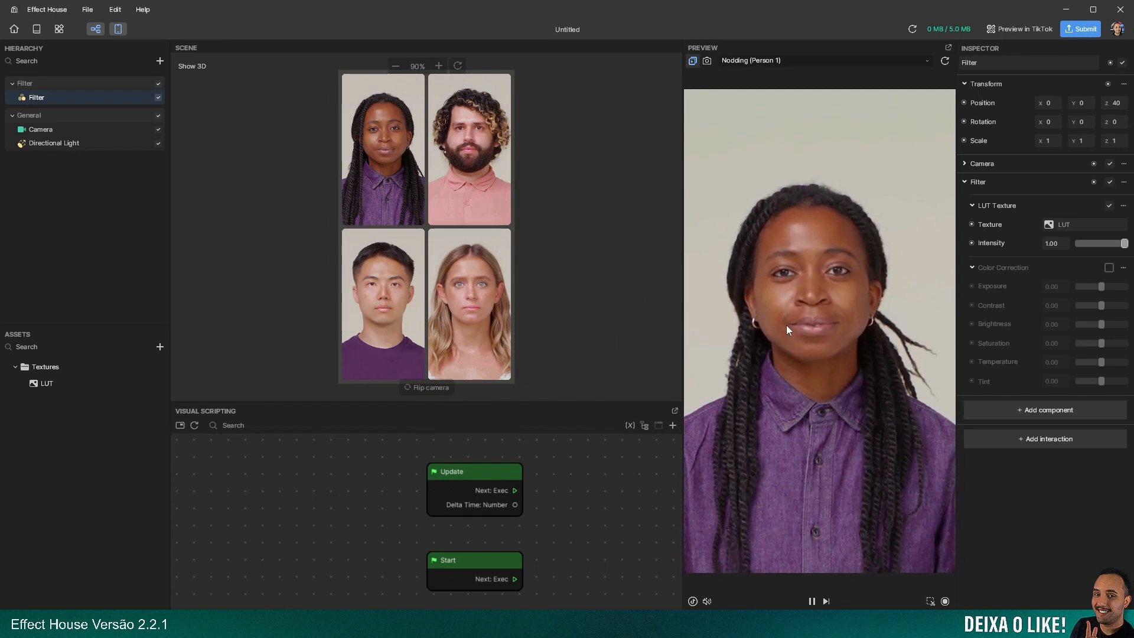
# Add a Set Intensity node for the filter's LUT texture to the visual script and place it beside the Start node
pyautogui.moveTo(1128, 249)
pyautogui.mouseDown()
pyautogui.moveTo(1081, 249)
pyautogui.moveTo(1133, 254)
pyautogui.mouseUp()
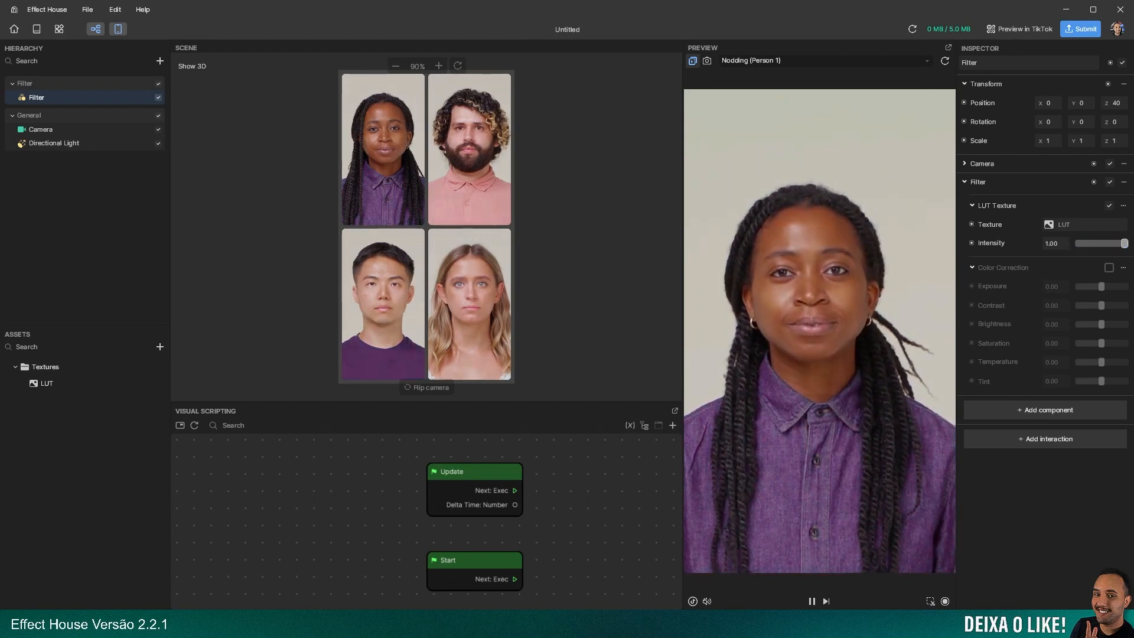
pyautogui.click(972, 243)
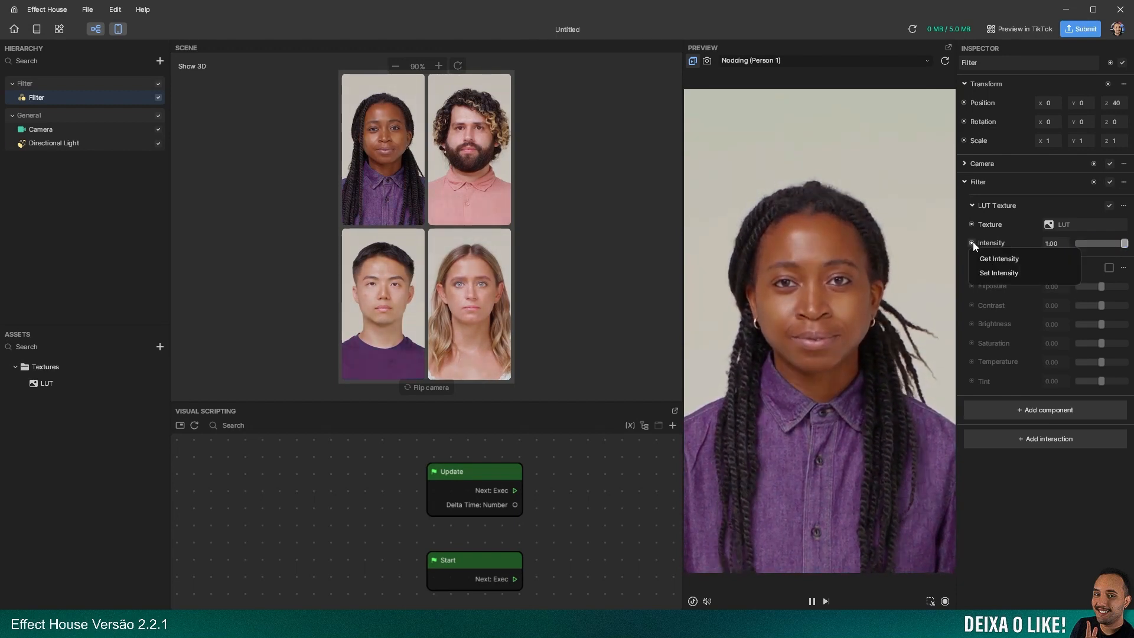
pyautogui.click(998, 273)
pyautogui.moveTo(430, 476); pyautogui.dragTo(563, 456)
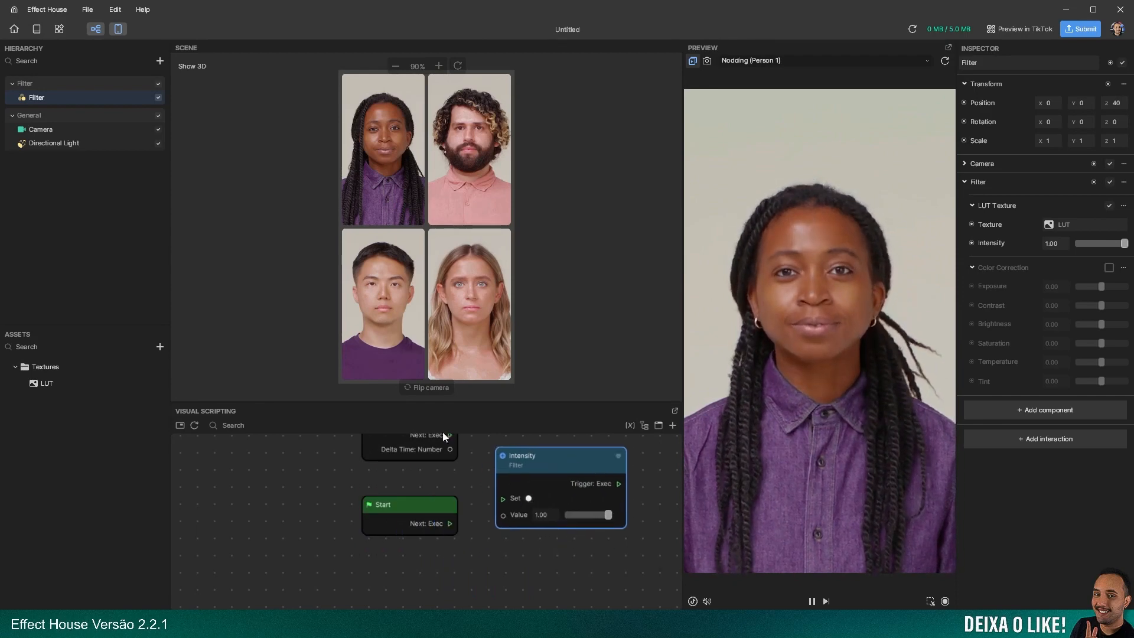
# Delete the filter's Intensity node from the visual script
pyautogui.moveTo(285, 480); pyautogui.dragTo(224, 520, button='middle')
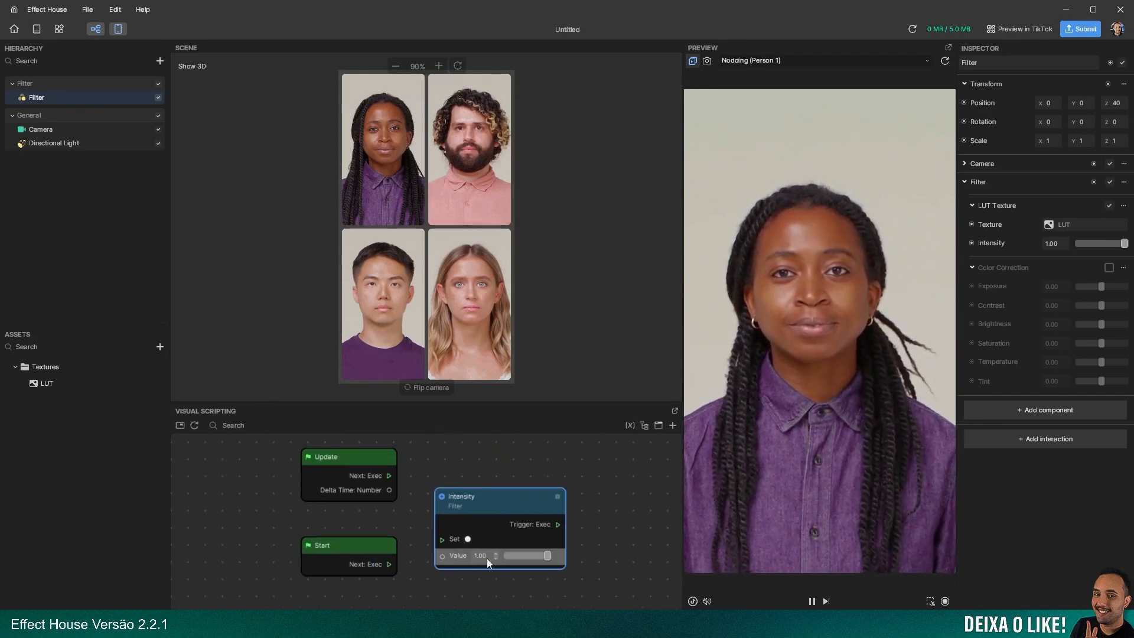
pyautogui.moveTo(503, 500); pyautogui.dragTo(531, 477)
pyautogui.press('Delete')
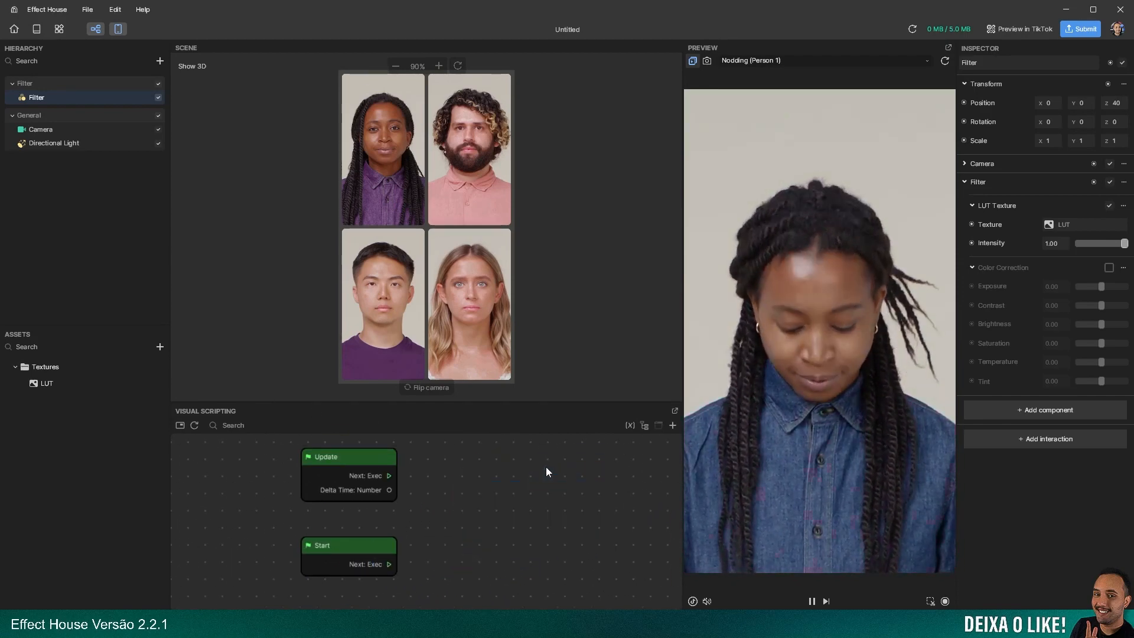
# Add a Set Texture node for the filter's LUT texture beside the Start node and delete it again
pyautogui.click(972, 225)
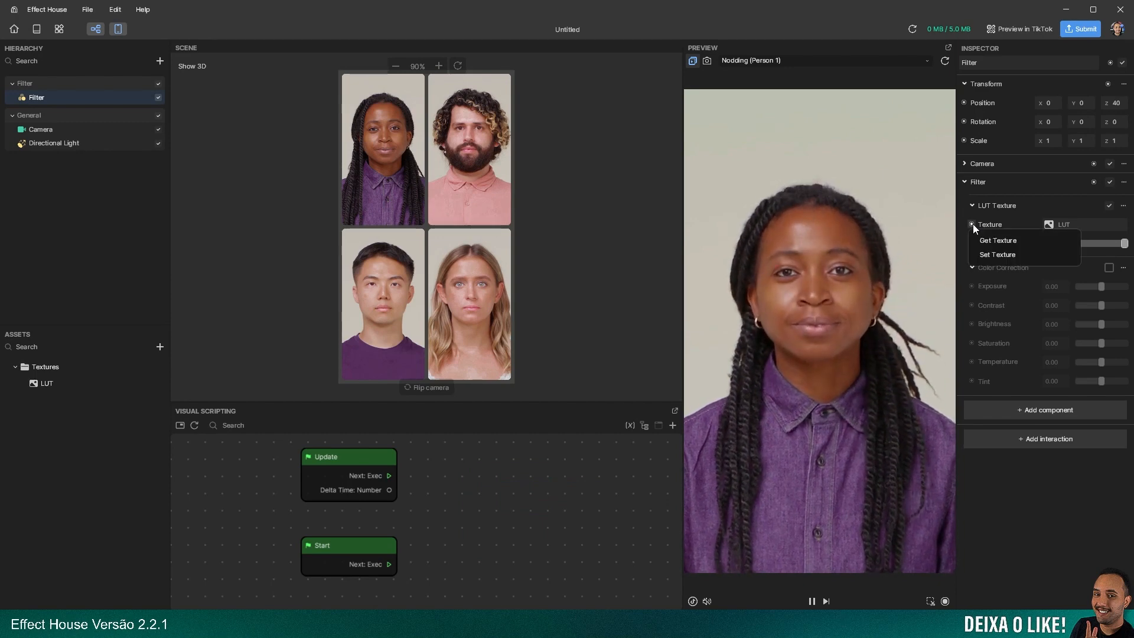
pyautogui.click(997, 254)
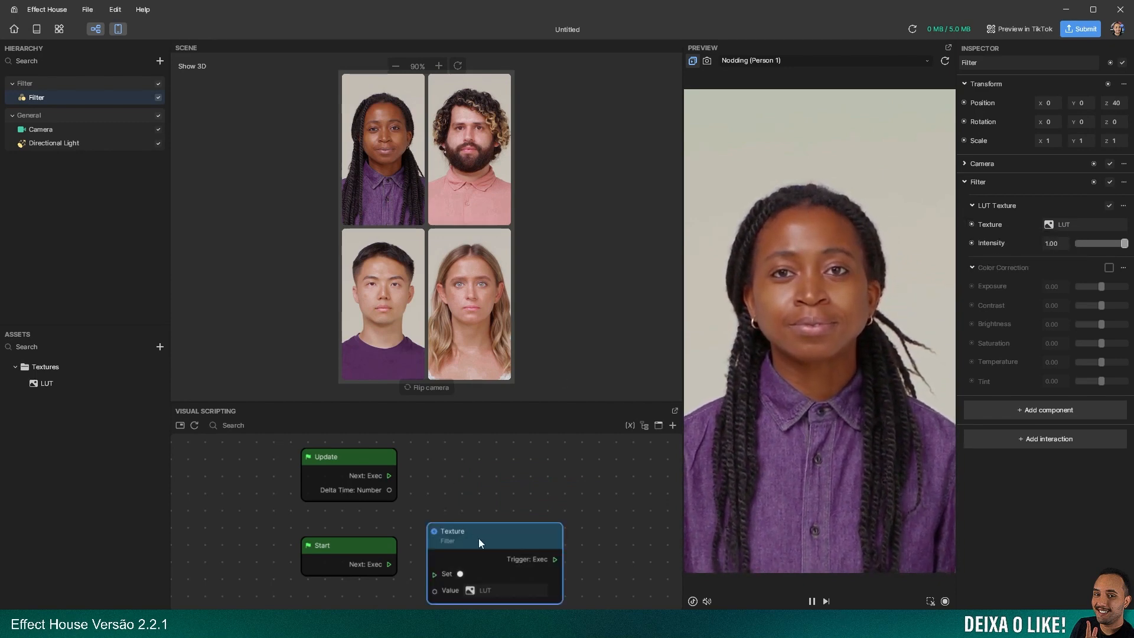
pyautogui.click(542, 477)
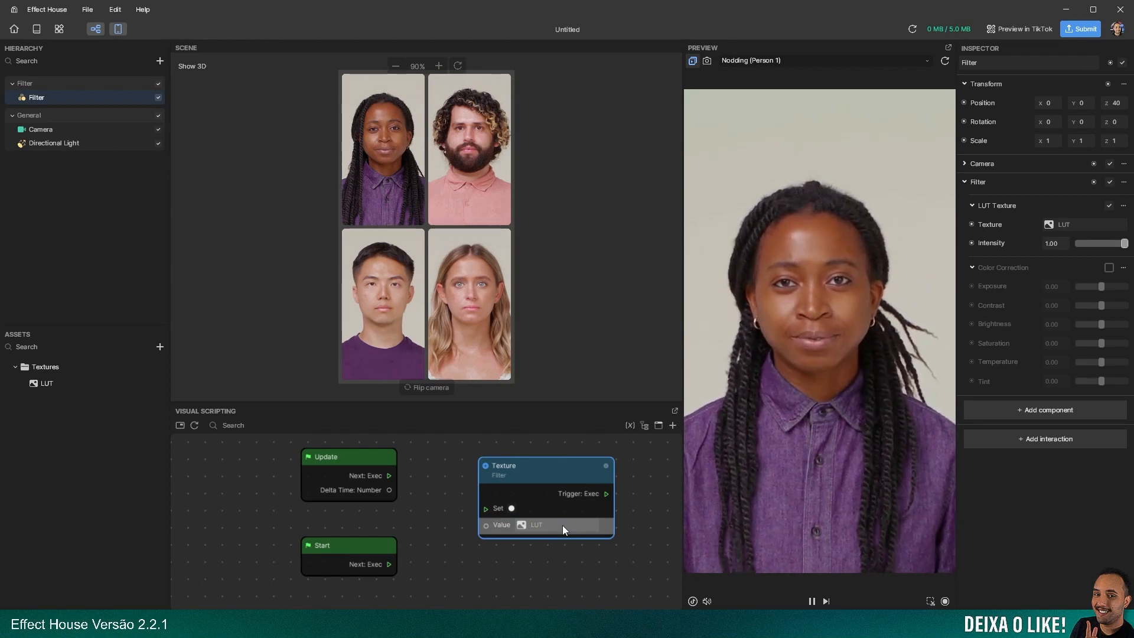
pyautogui.press('Delete')
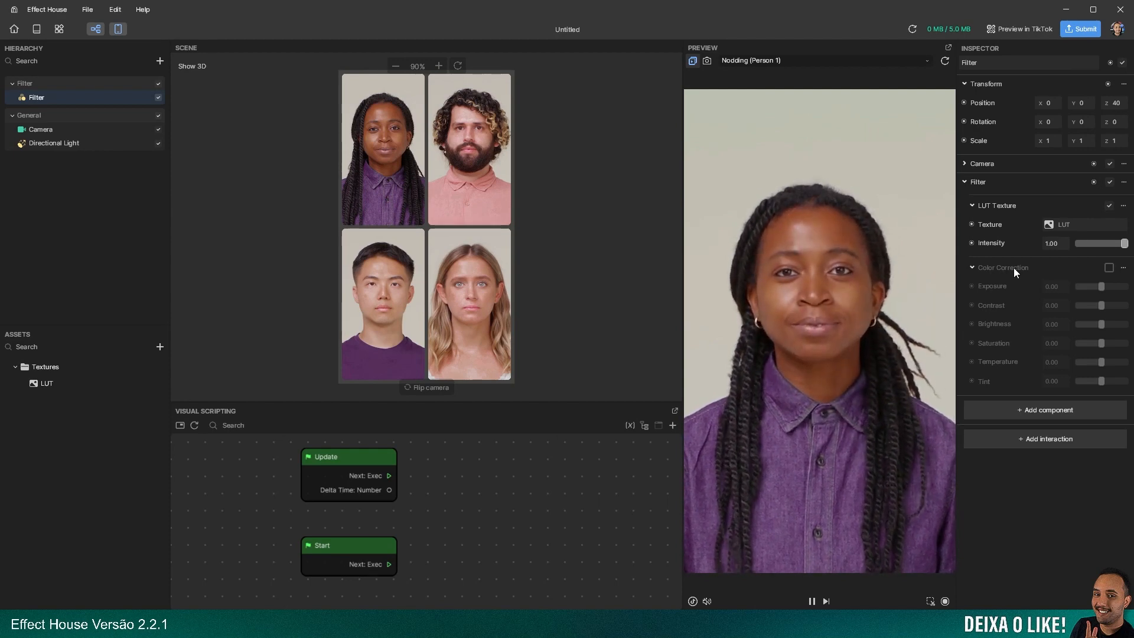
# Enable Color Correction on the Filter and keep its settings expanded
pyautogui.click(1110, 268)
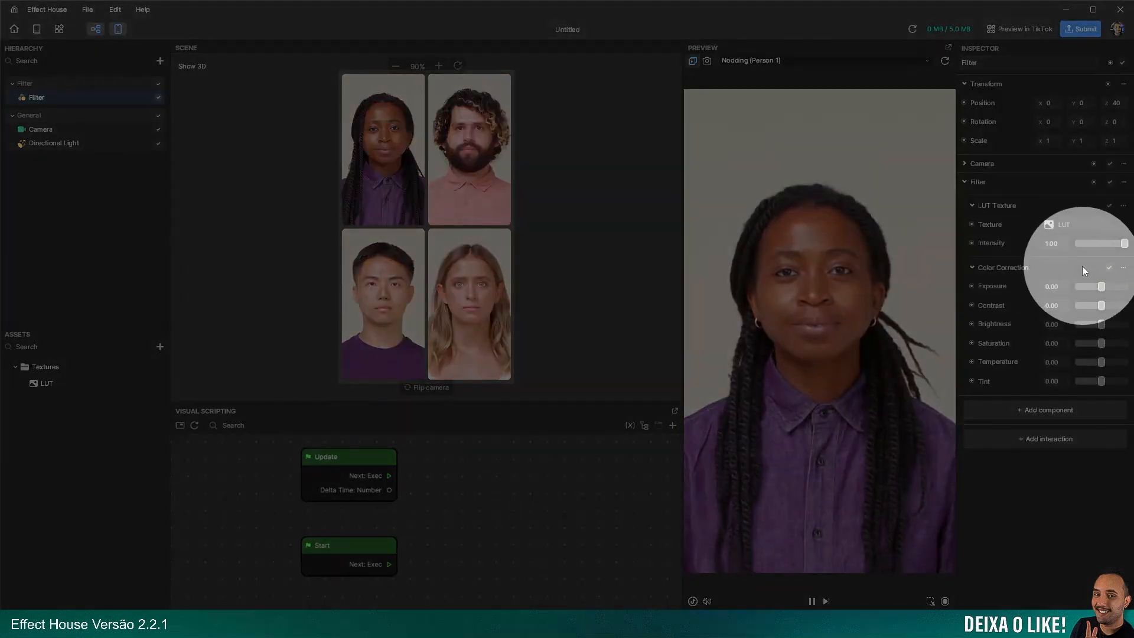
pyautogui.click(1082, 267)
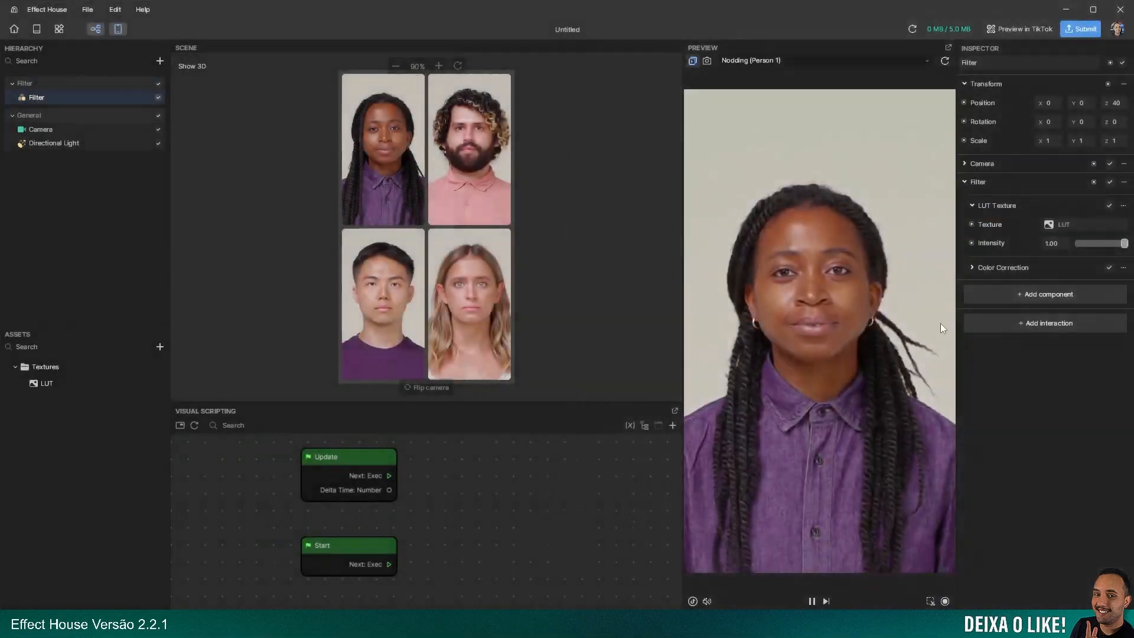
pyautogui.click(973, 268)
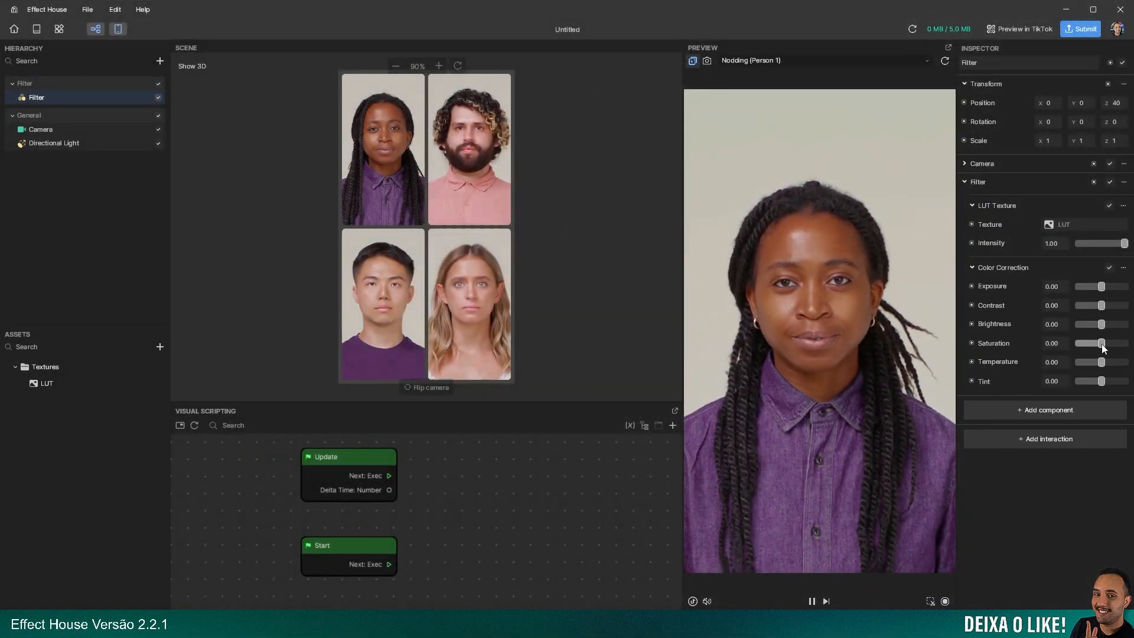
# Try a Color Correction exposure of 0.20 on the Filter and reset it to 0
pyautogui.moveTo(1094, 345)
pyautogui.mouseDown()
pyautogui.moveTo(1061, 340)
pyautogui.moveTo(1102, 346)
pyautogui.mouseUp()
pyautogui.moveTo(1102, 287); pyautogui.dragTo(1107, 286)
pyautogui.doubleClick(1056, 288)
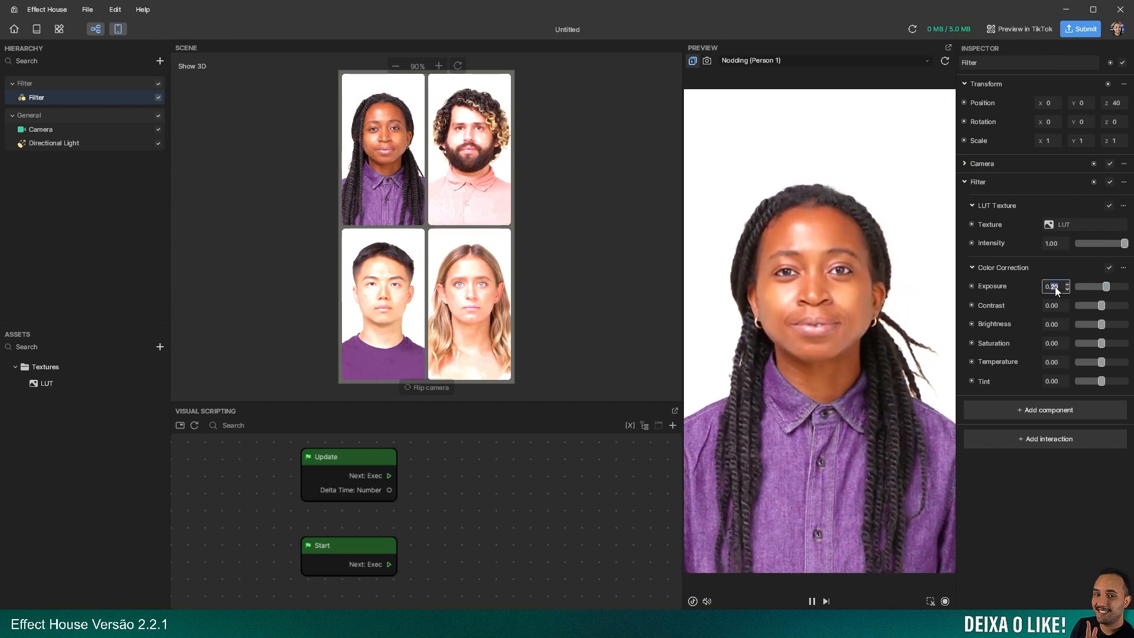
pyautogui.write('0')
pyautogui.press('Return')
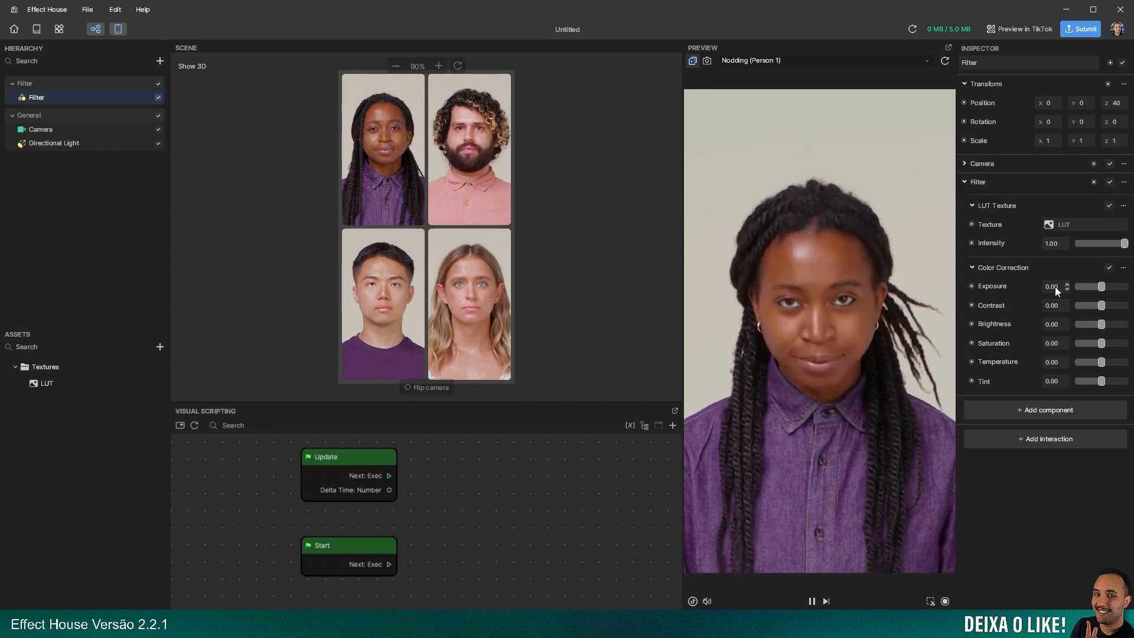
# Add a 3D Cube object to the scene
pyautogui.rightClick(107, 193)
pyautogui.moveTo(143, 252)
pyautogui.moveTo(273, 273)
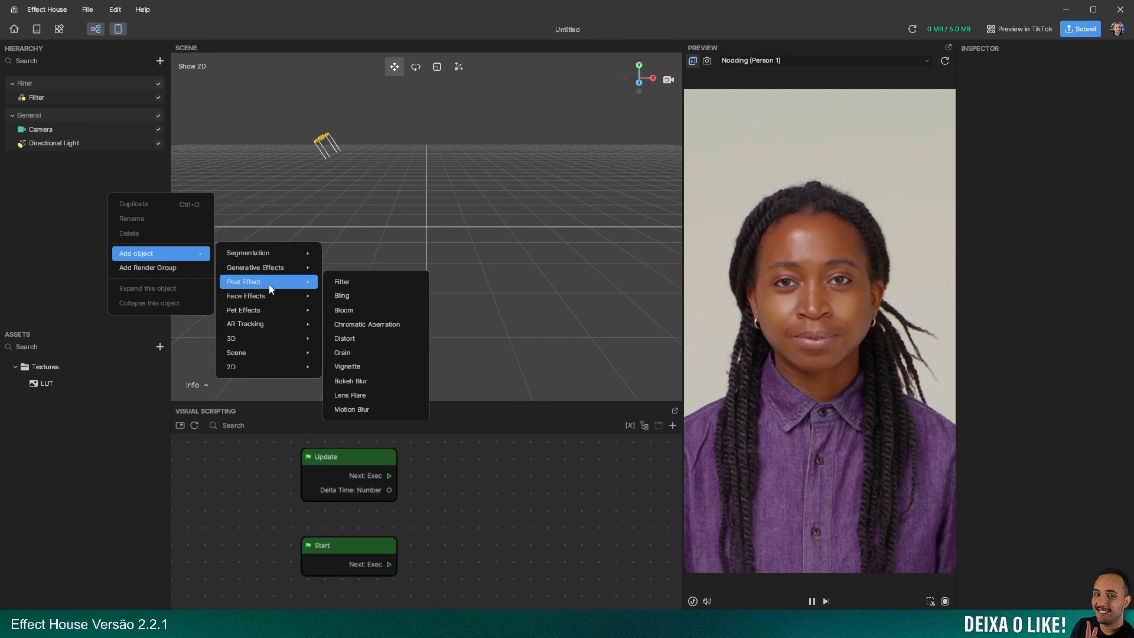
pyautogui.moveTo(274, 294)
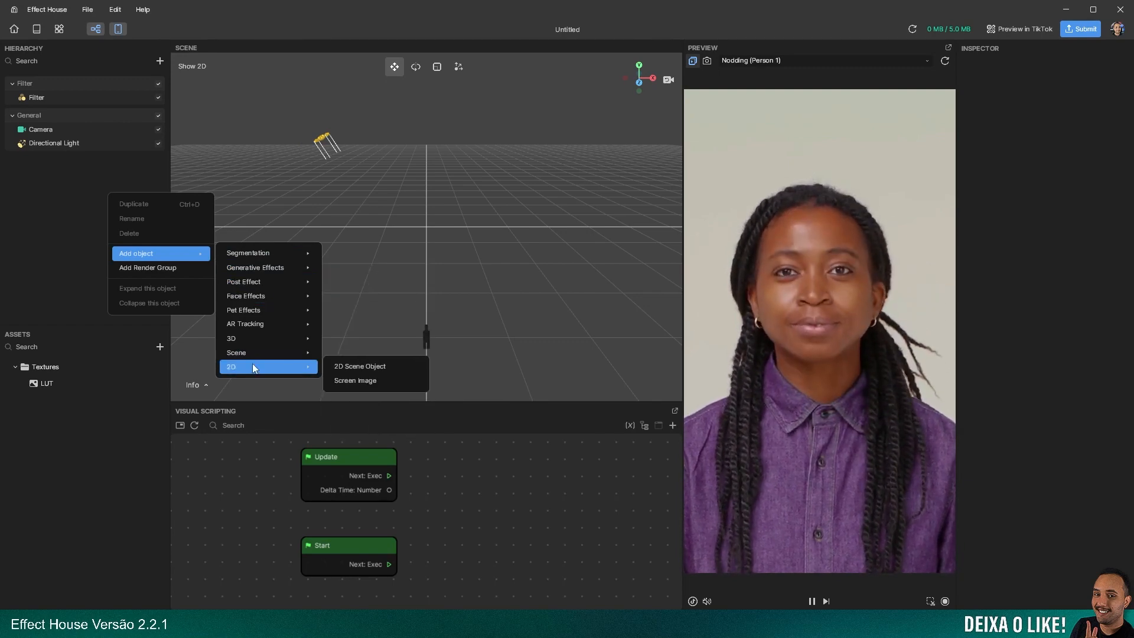
pyautogui.moveTo(272, 336)
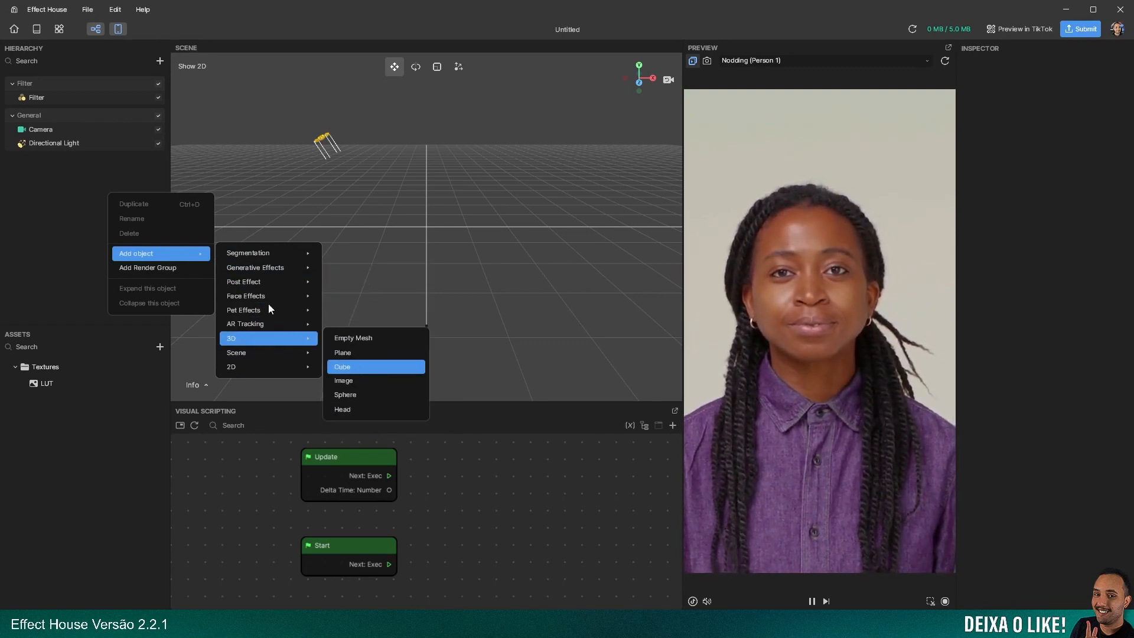
pyautogui.click(349, 367)
# Create a Standard PBR material and set its albedo color to blue #0055FF
pyautogui.click(159, 348)
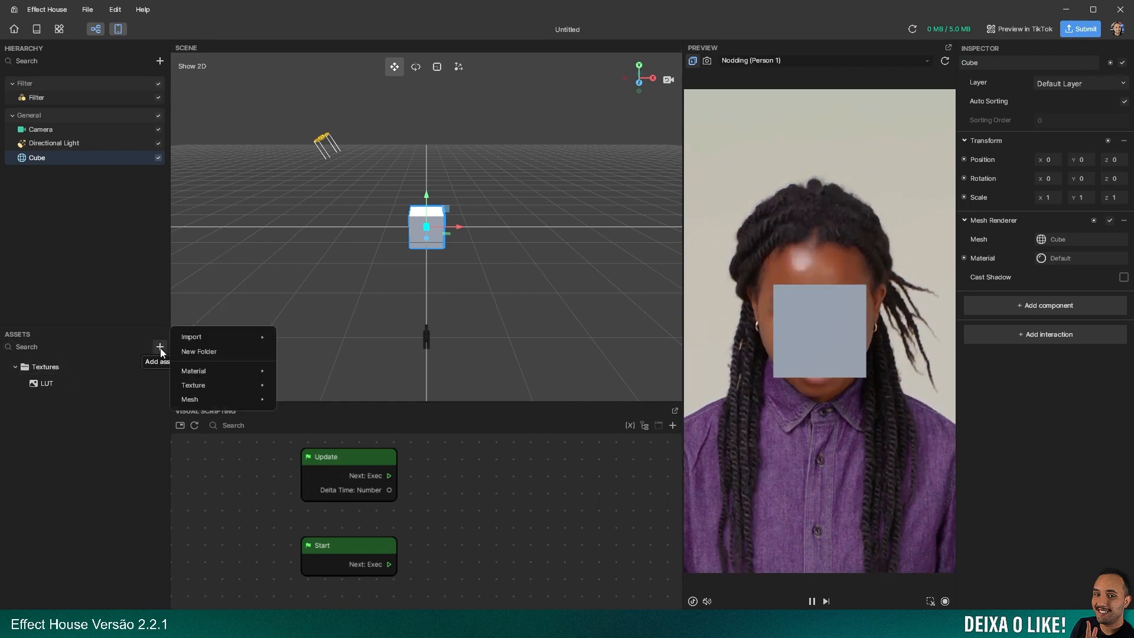
pyautogui.moveTo(229, 371)
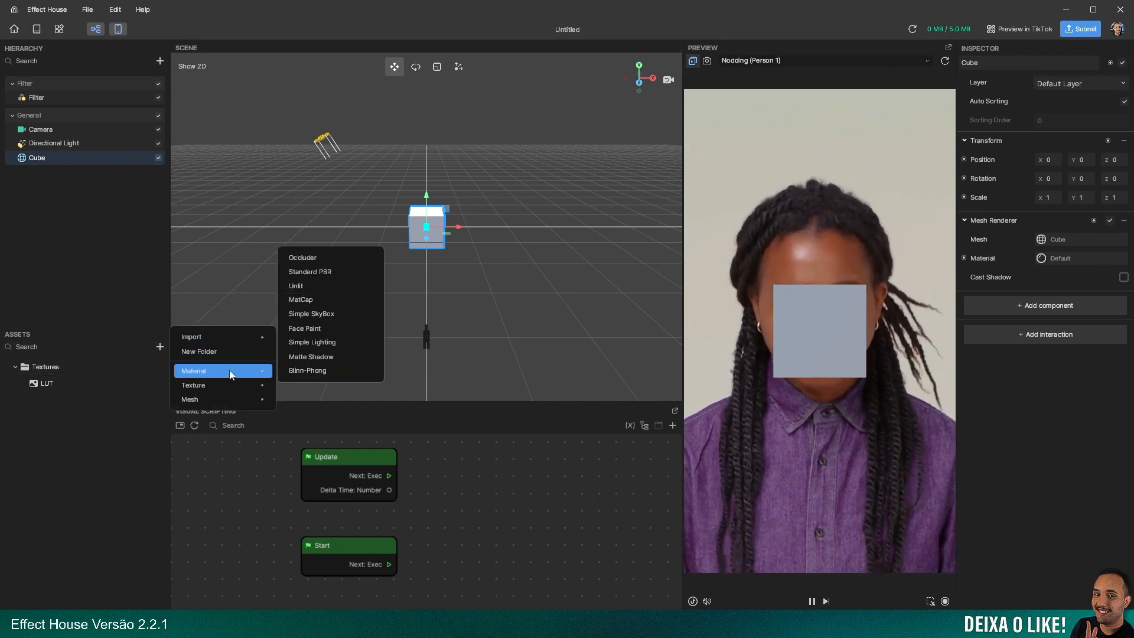
pyautogui.click(343, 272)
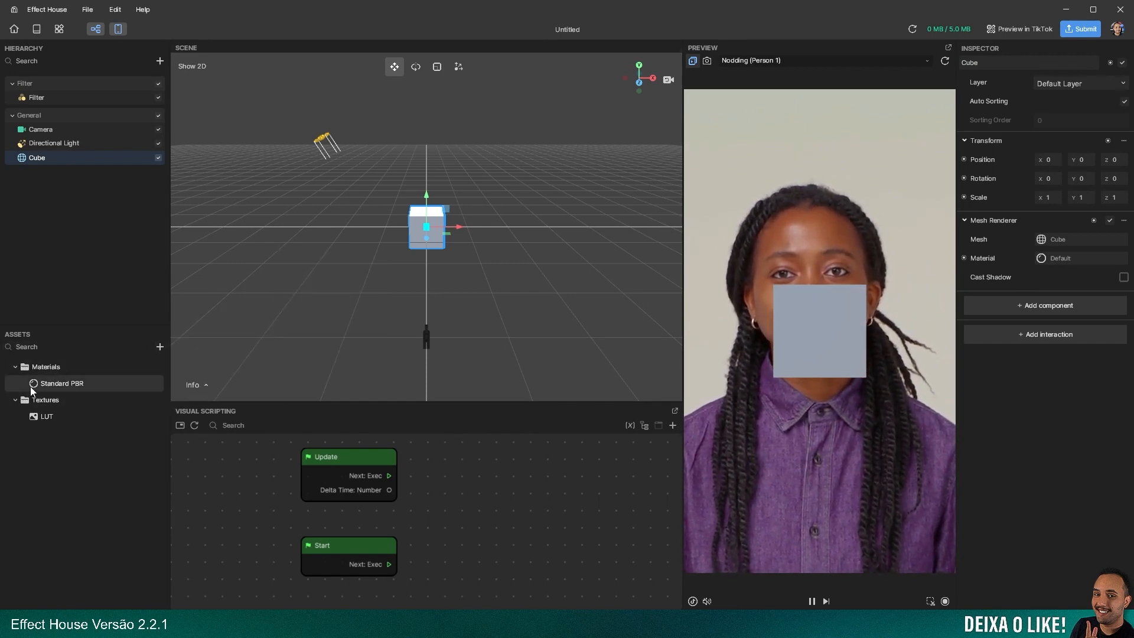
pyautogui.click(62, 384)
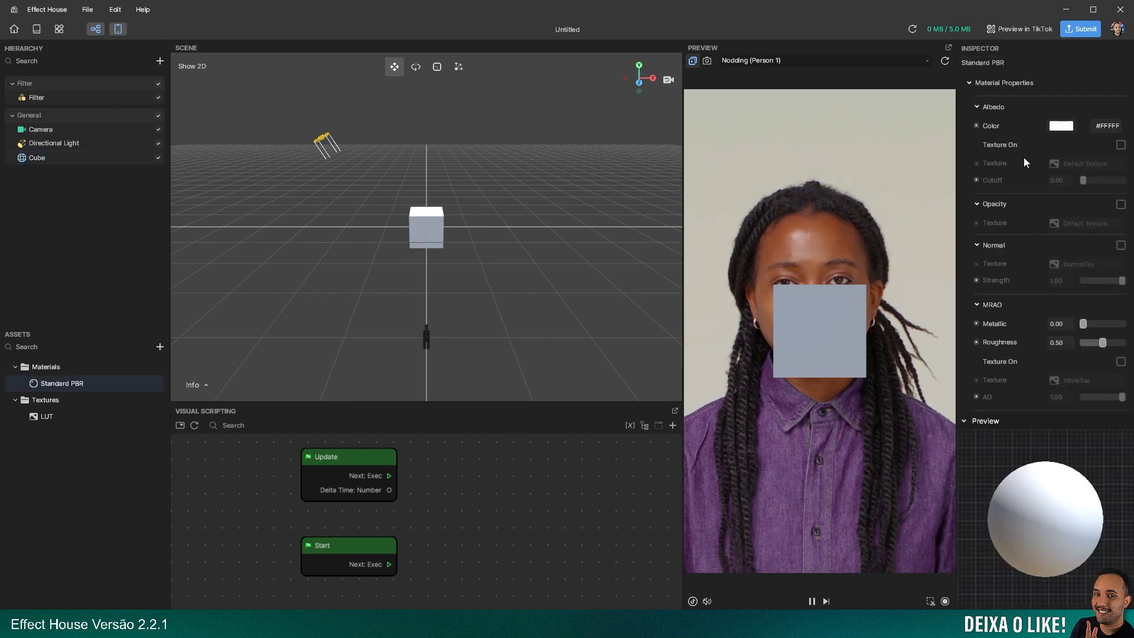
pyautogui.click(1058, 127)
pyautogui.click(930, 135)
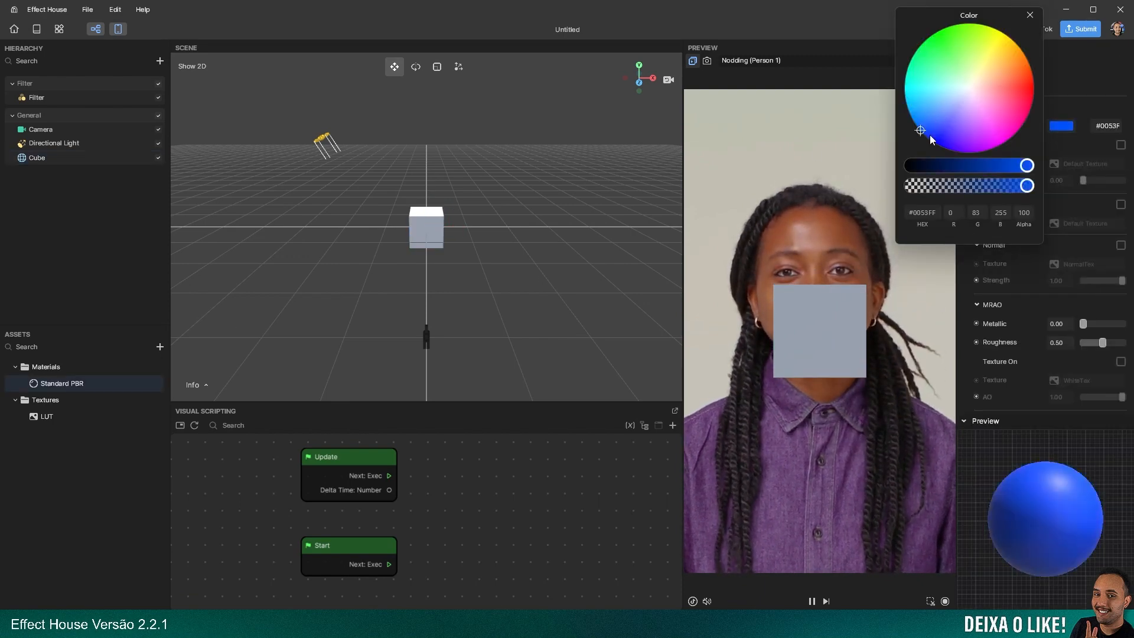
pyautogui.click(1031, 16)
# Assign the Standard PBR material to the Cube's Mesh Renderer
pyautogui.click(33, 159)
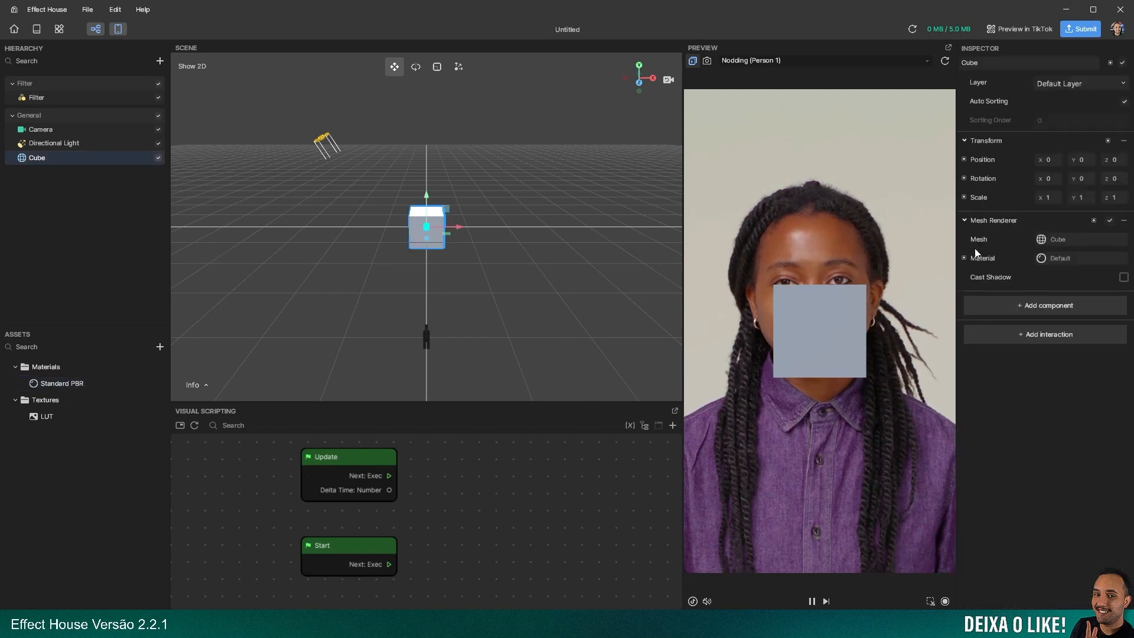
pyautogui.click(1064, 240)
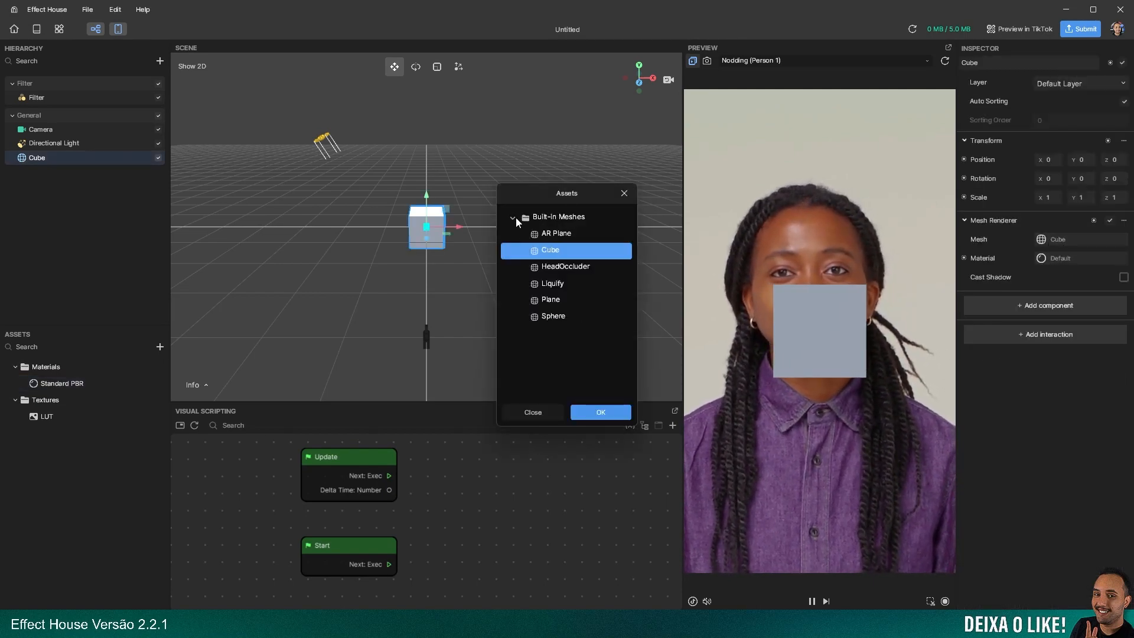
pyautogui.click(625, 193)
pyautogui.click(1060, 258)
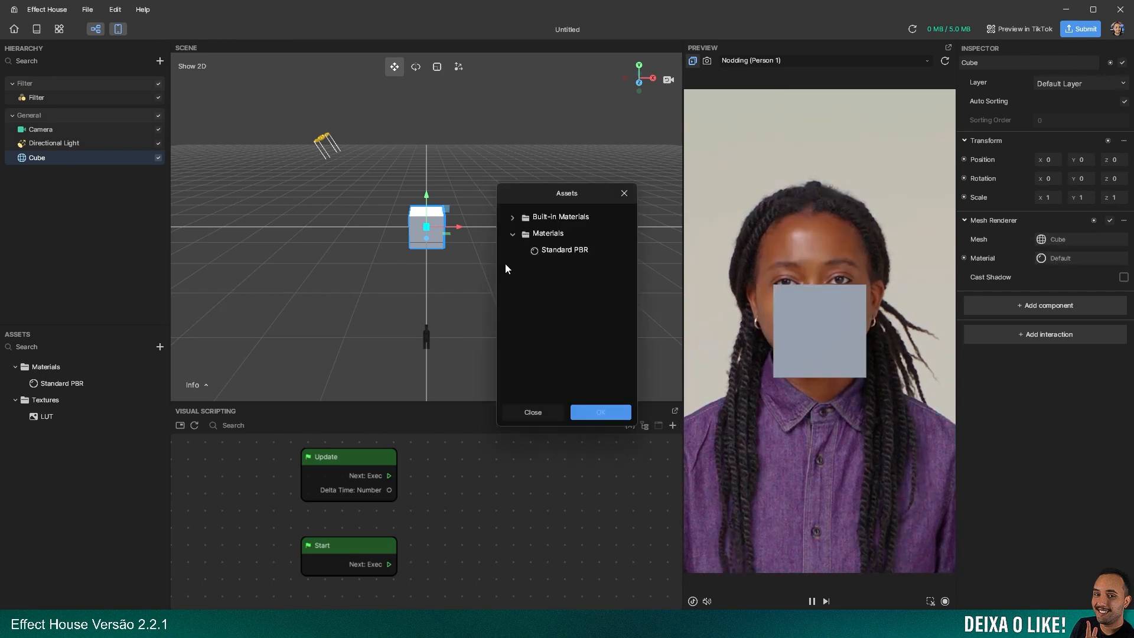
pyautogui.click(565, 251)
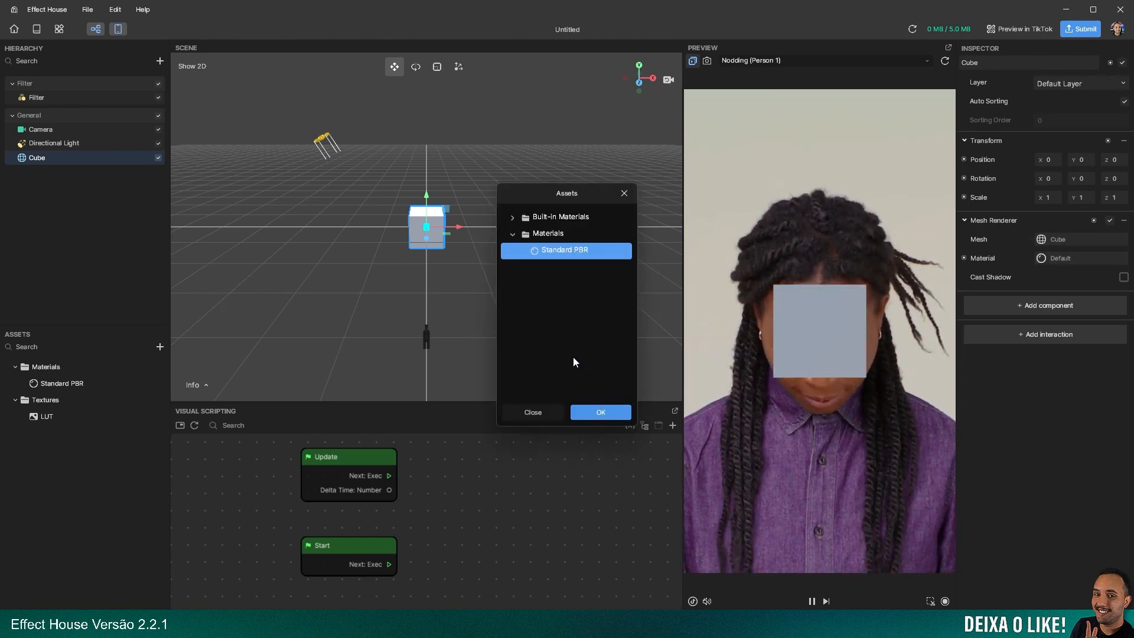
pyautogui.click(600, 412)
# Rotate the Cube freely about all three axes so that it sits tilted in the preview
pyautogui.moveTo(377, 286); pyautogui.dragTo(389, 285, button='right')
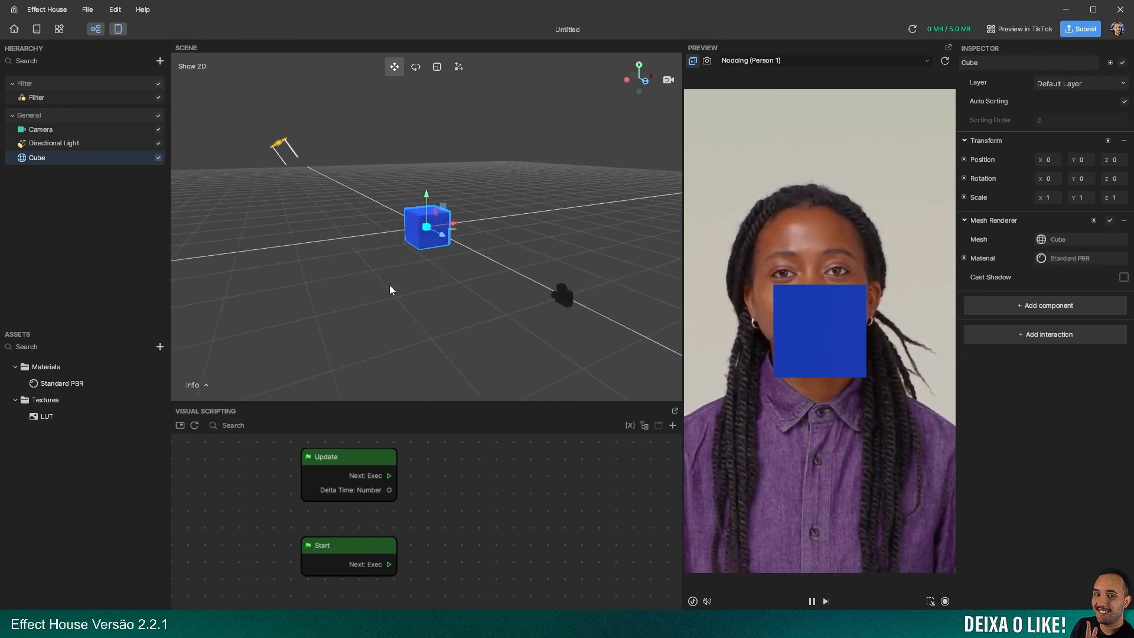
pyautogui.click(416, 68)
pyautogui.moveTo(425, 231); pyautogui.dragTo(418, 240)
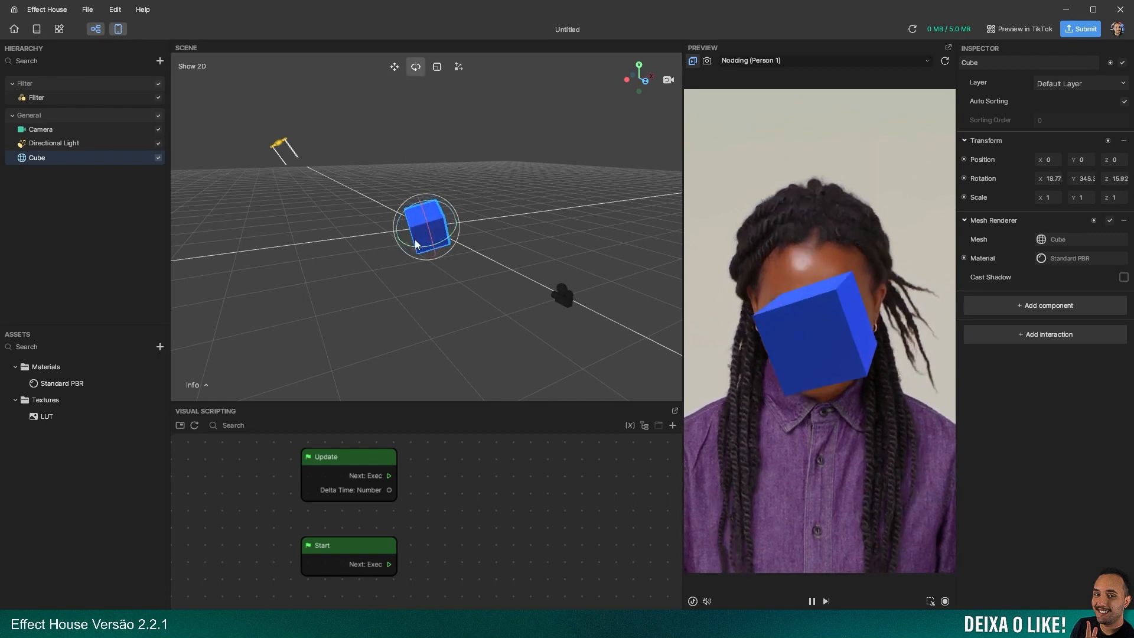
# Lower the Filter's LUT texture intensity to test its effect with the cube, and return it to 1.00
pyautogui.click(27, 97)
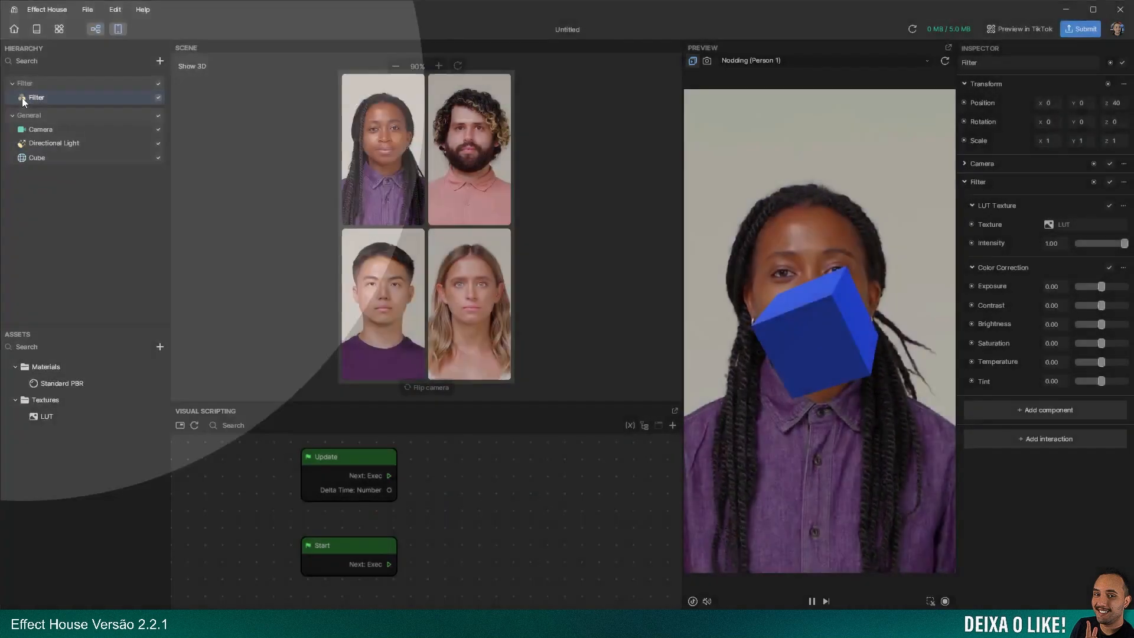
pyautogui.doubleClick(22, 97)
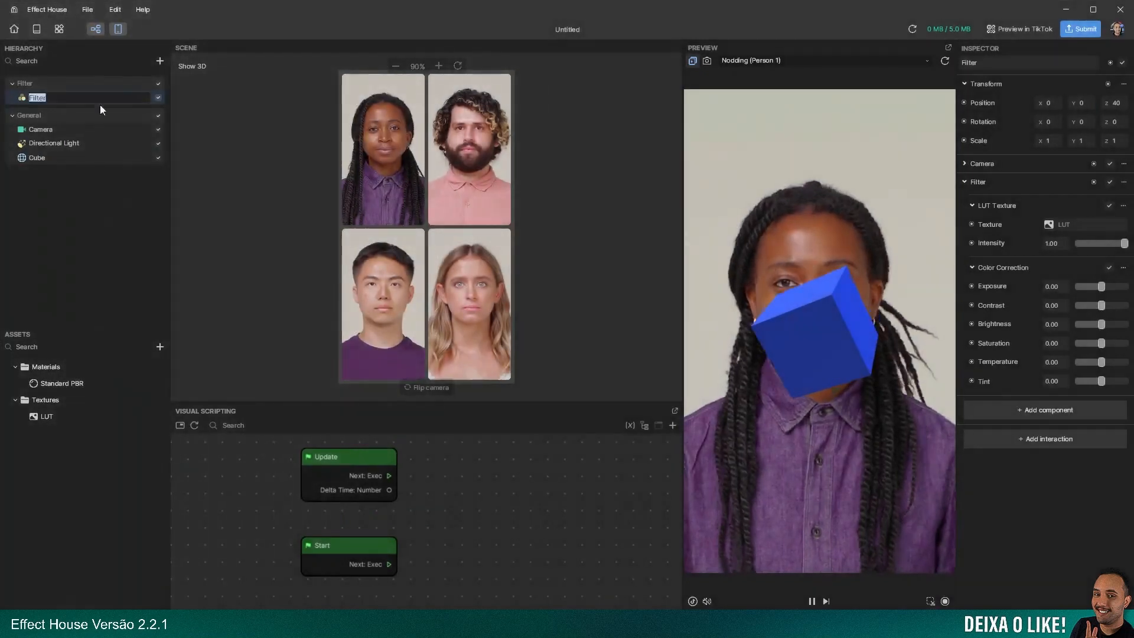
pyautogui.moveTo(1125, 244)
pyautogui.mouseDown()
pyautogui.moveTo(1058, 254)
pyautogui.moveTo(1128, 255)
pyautogui.moveTo(1035, 253)
pyautogui.moveTo(1130, 254)
pyautogui.mouseUp()
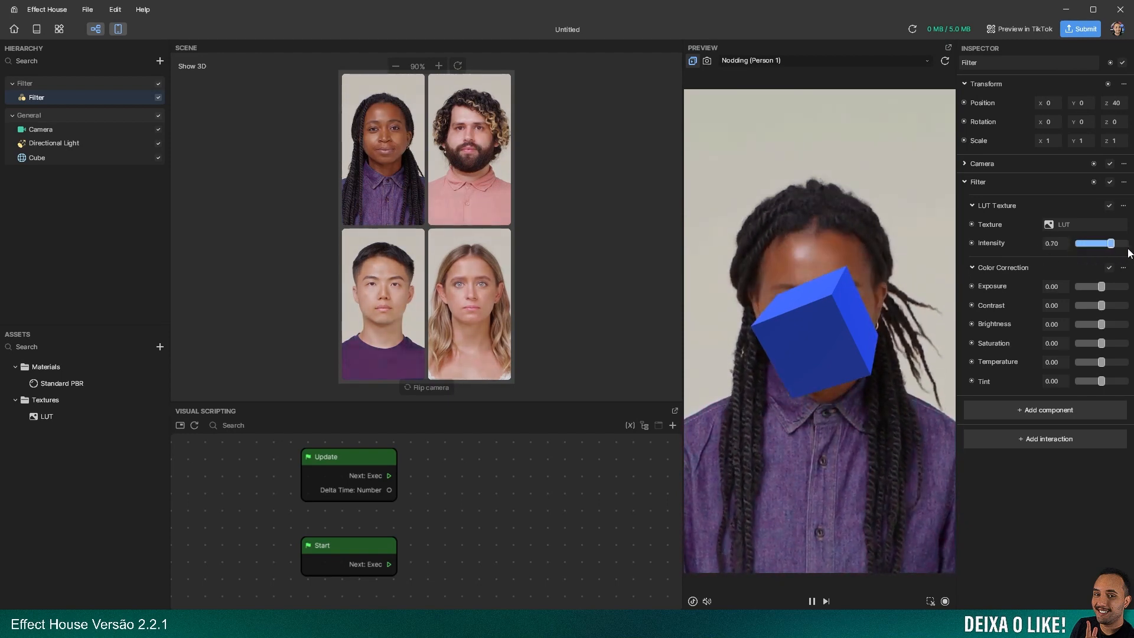
# Review the Filter's Camera component settings and delete the Filter object from the hierarchy
pyautogui.click(964, 164)
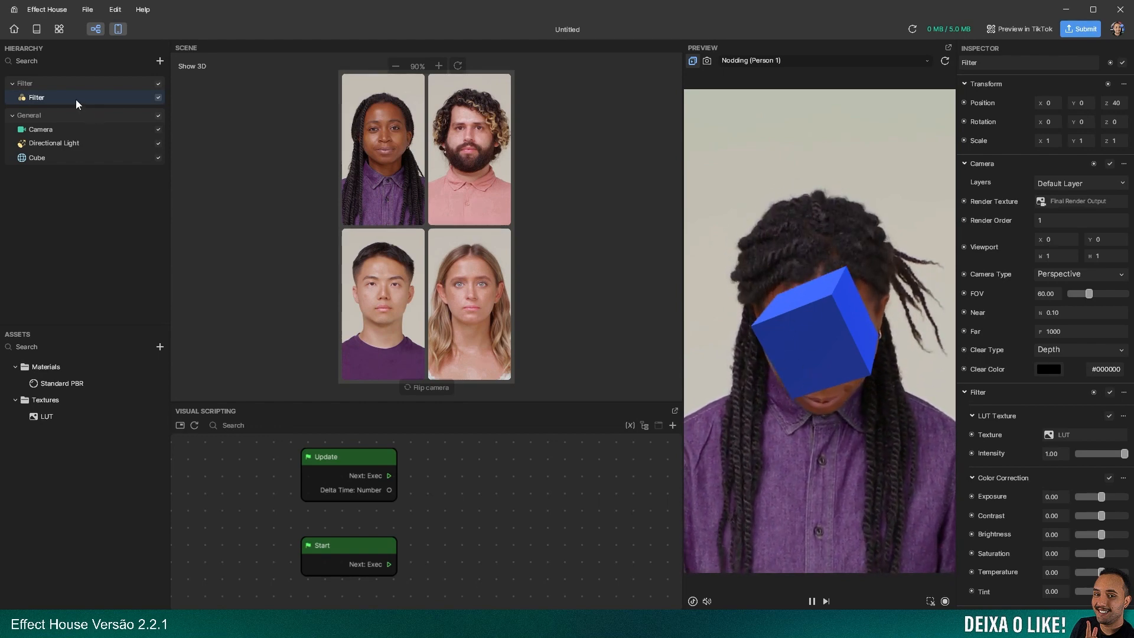
pyautogui.click(964, 164)
pyautogui.click(966, 182)
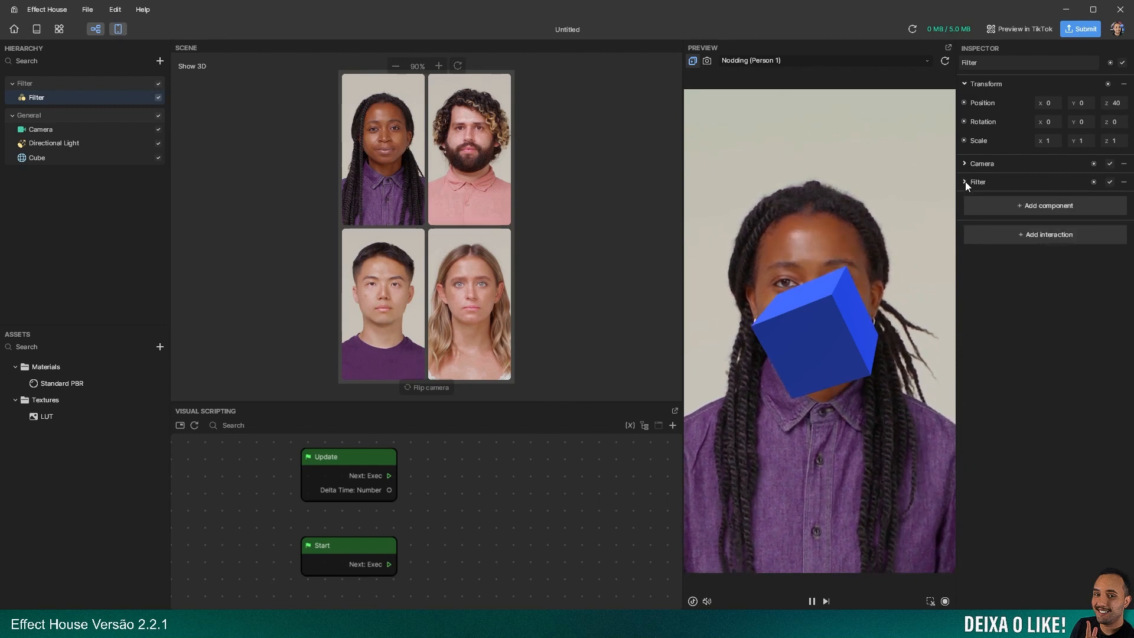
pyautogui.click(30, 86)
pyautogui.press('Delete')
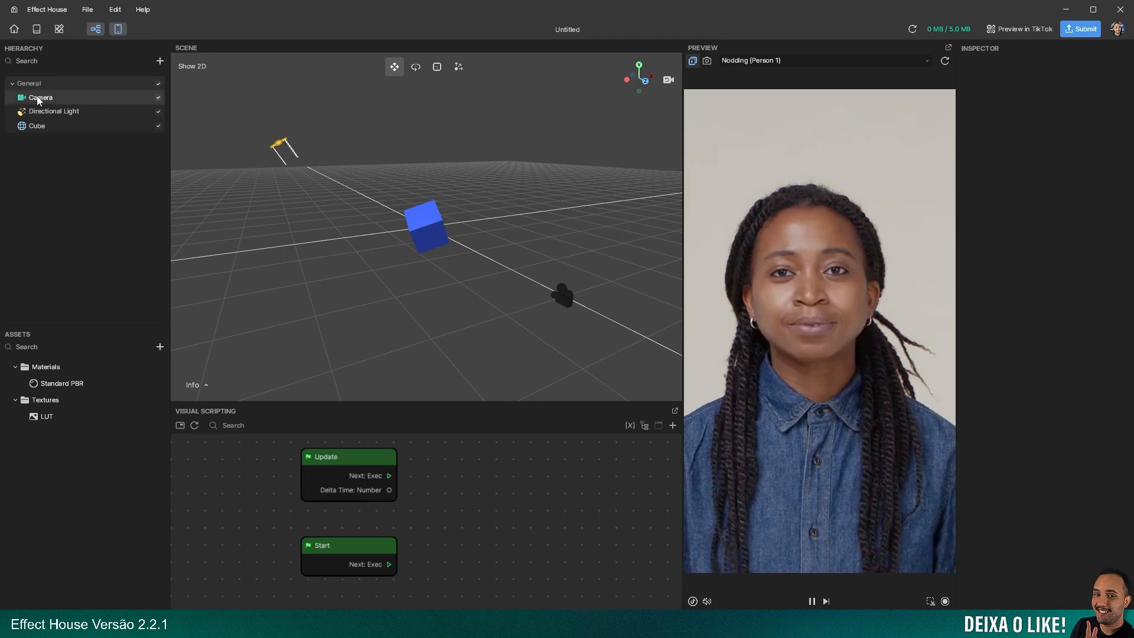
# Examine the main Camera's field of view in the scene and the layers it can render
pyautogui.click(38, 97)
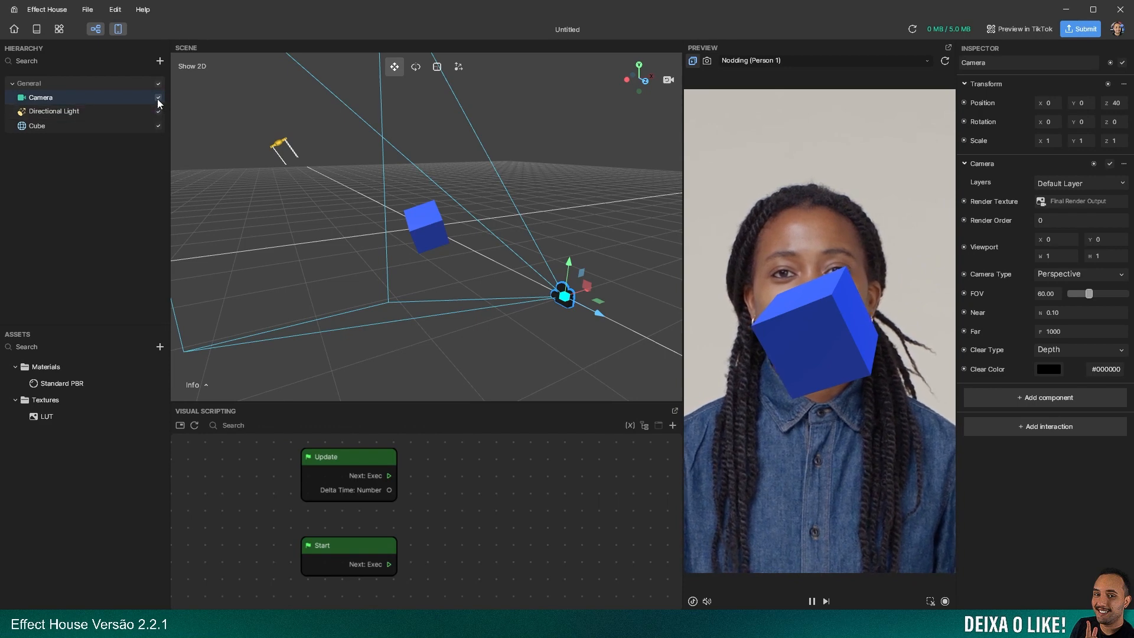
pyautogui.moveTo(431, 260); pyautogui.dragTo(355, 274, button='right')
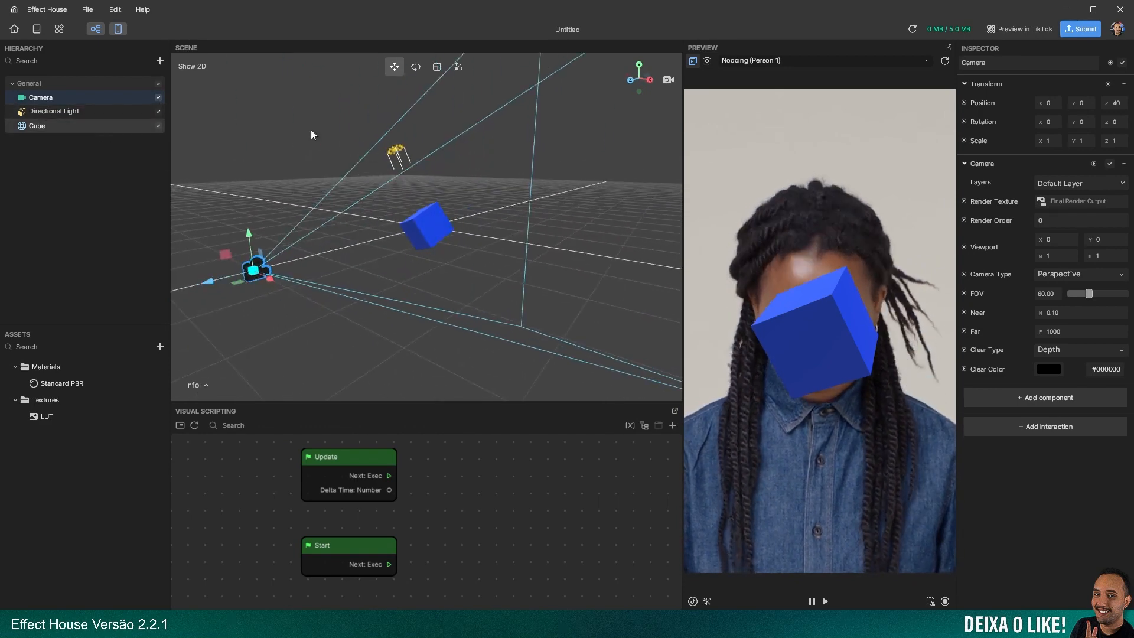
pyautogui.click(1056, 185)
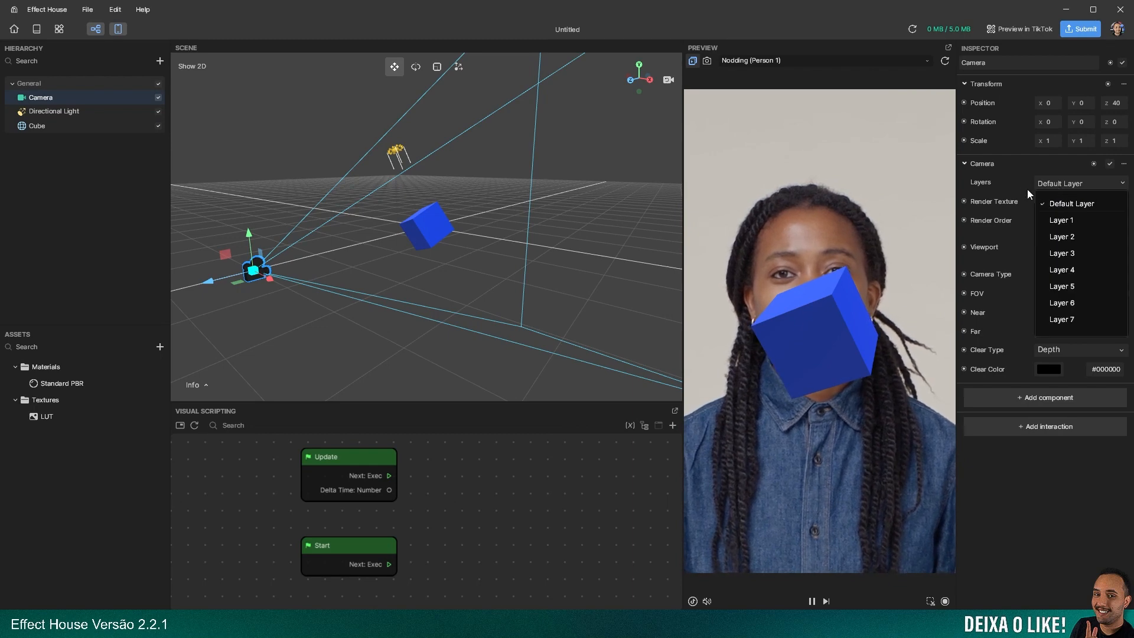
pyautogui.click(1006, 179)
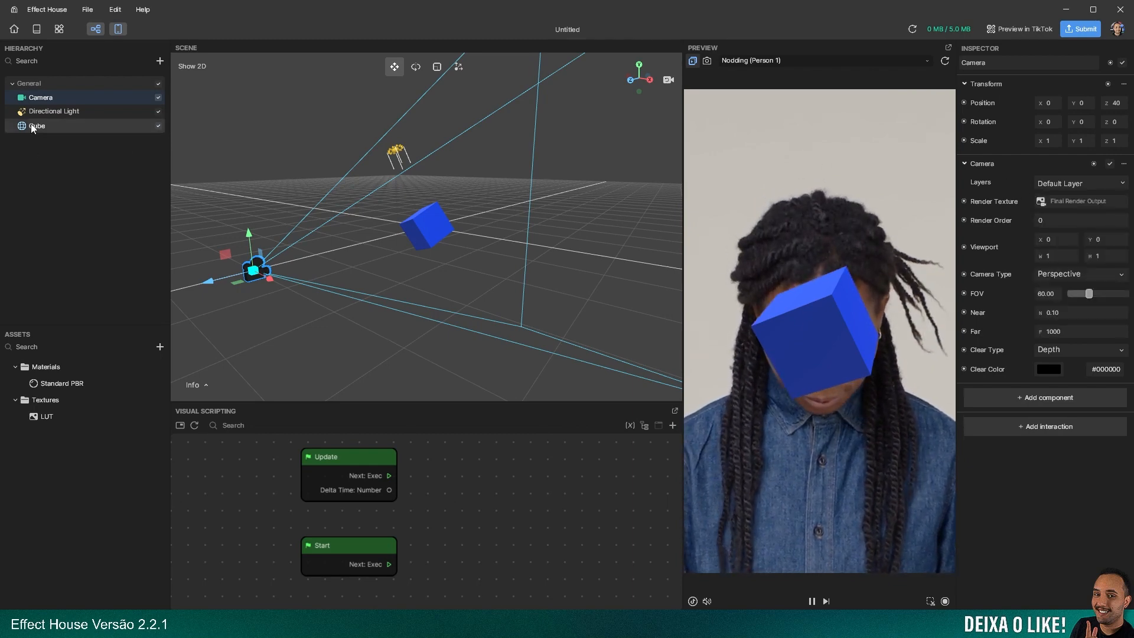
# Move the Cube from the Default Layer to Layer 1 to test whether the Camera still renders it
pyautogui.click(75, 125)
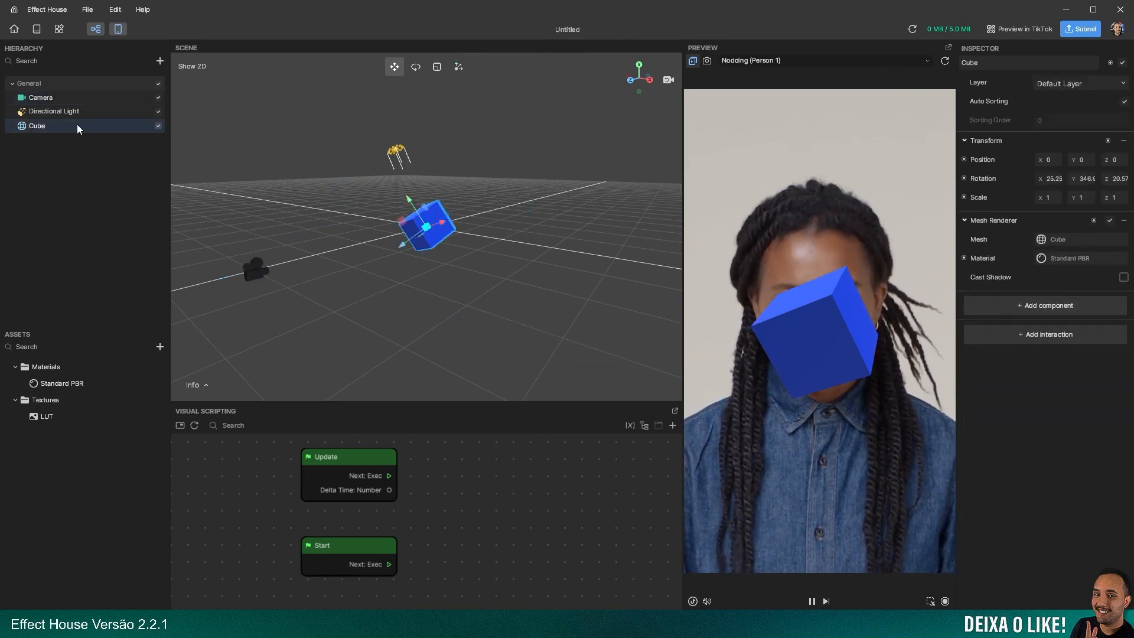
pyautogui.click(1057, 85)
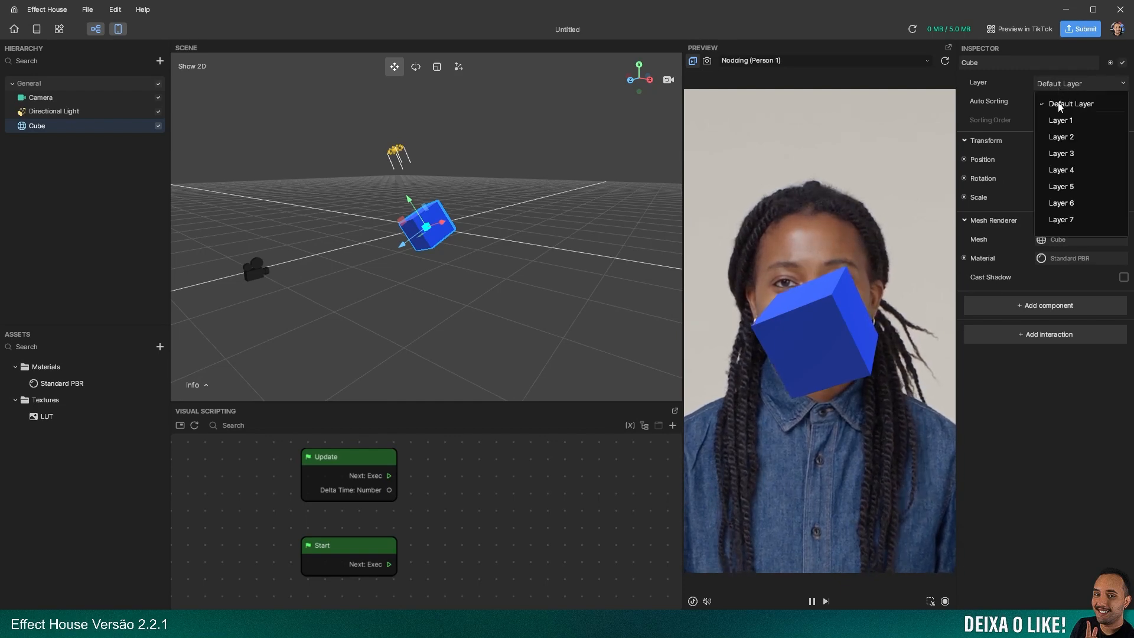
pyautogui.click(1063, 121)
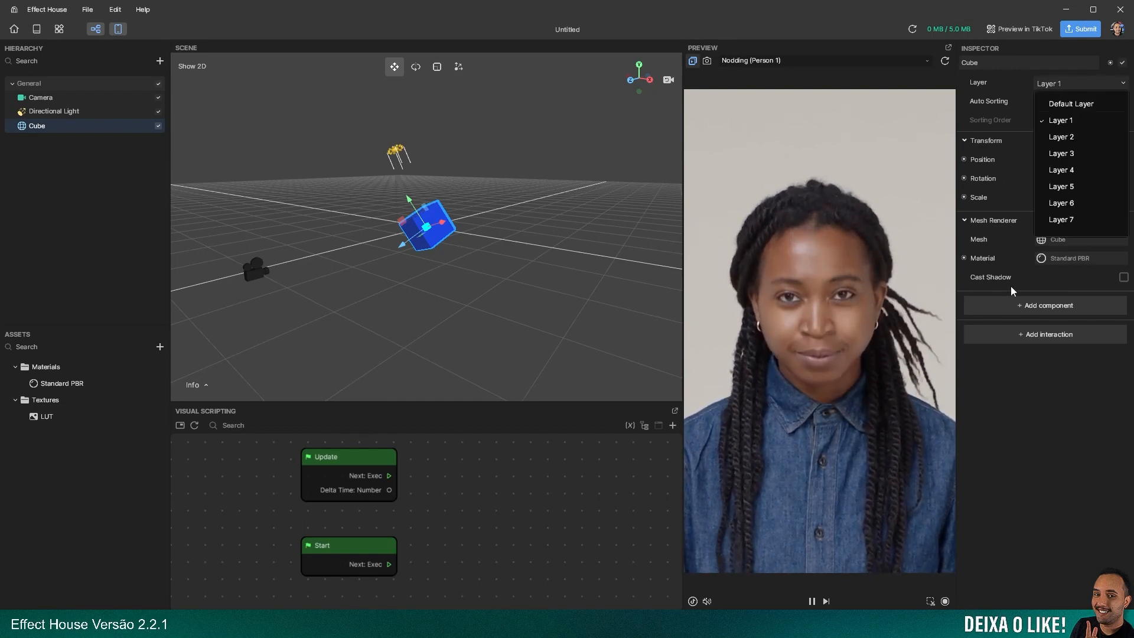
pyautogui.click(1070, 105)
pyautogui.click(1065, 121)
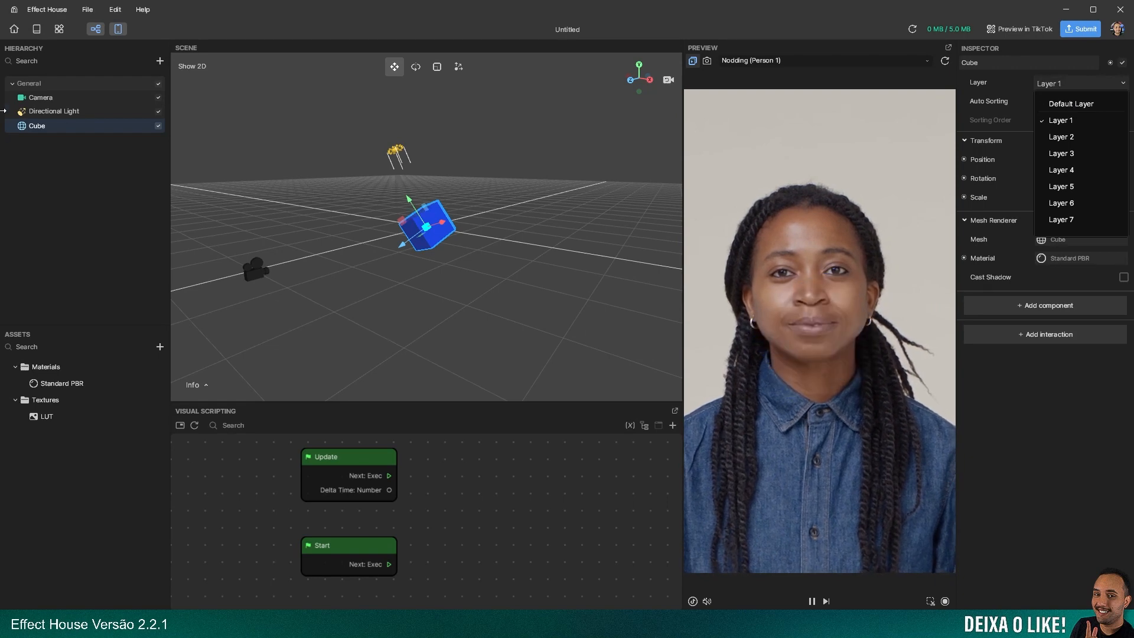
# Add Layer 1 to the layers the Camera renders, and remove it again to compare the preview
pyautogui.click(35, 98)
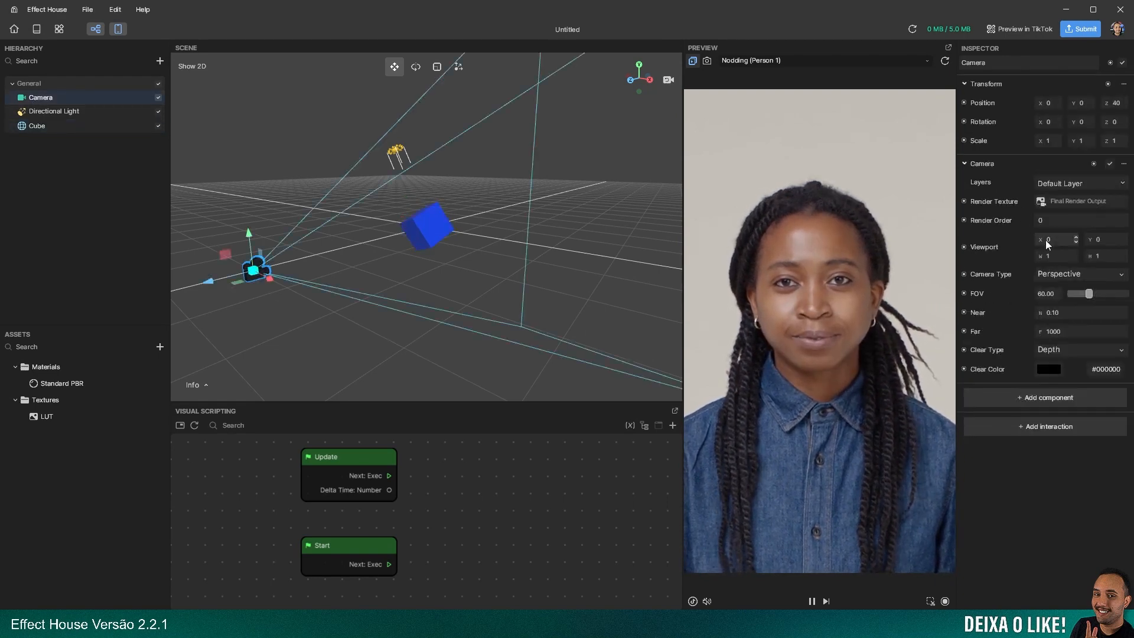
pyautogui.click(1073, 183)
pyautogui.click(1062, 220)
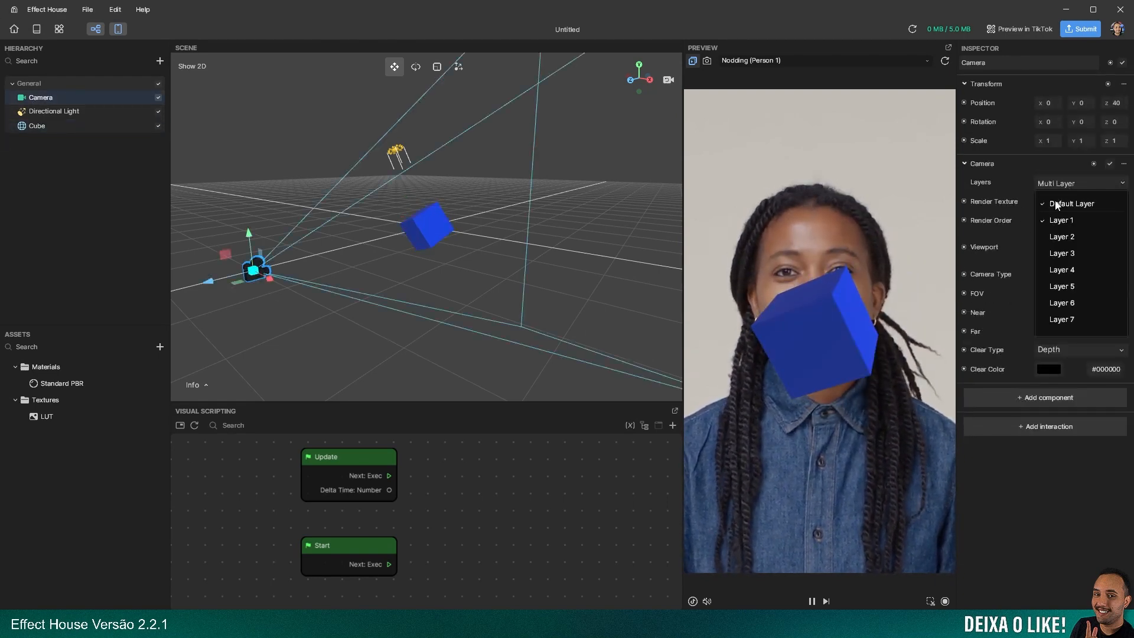
pyautogui.click(1058, 219)
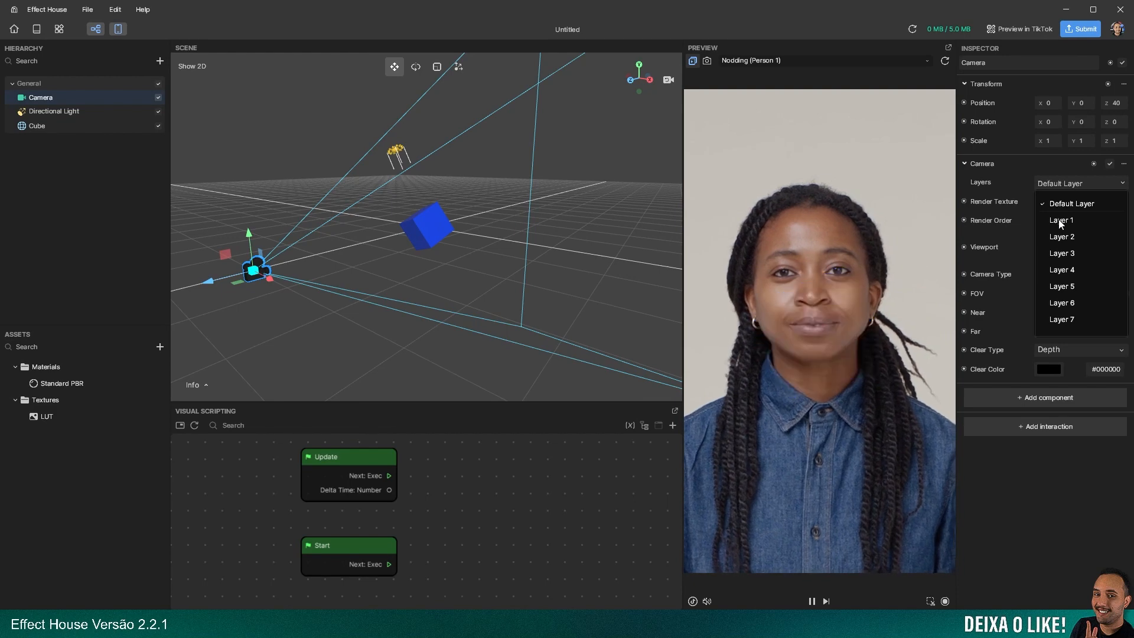
# Return the Cube to the Default Layer
pyautogui.click(32, 128)
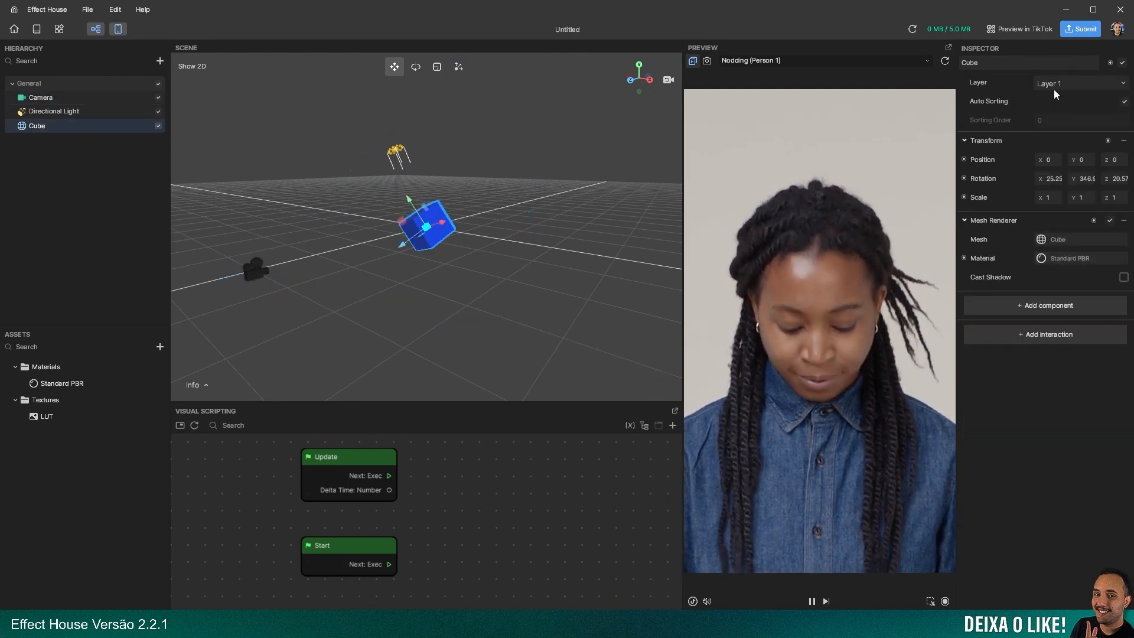
pyautogui.click(1054, 83)
pyautogui.click(1062, 104)
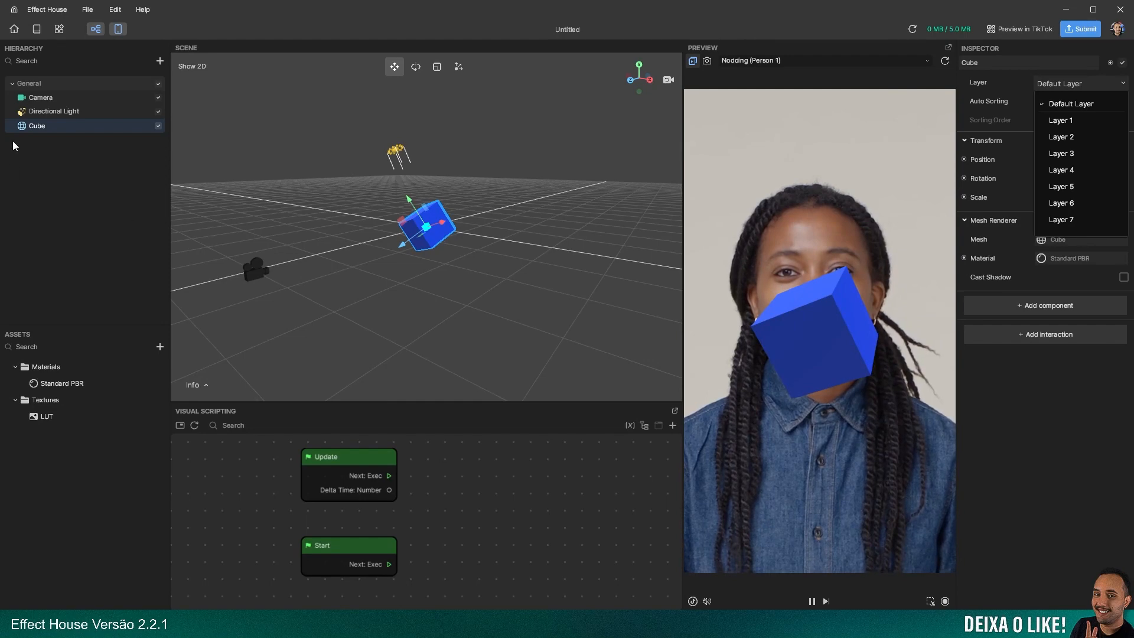
# Add a Filter post effect component directly to the main Camera
pyautogui.click(33, 97)
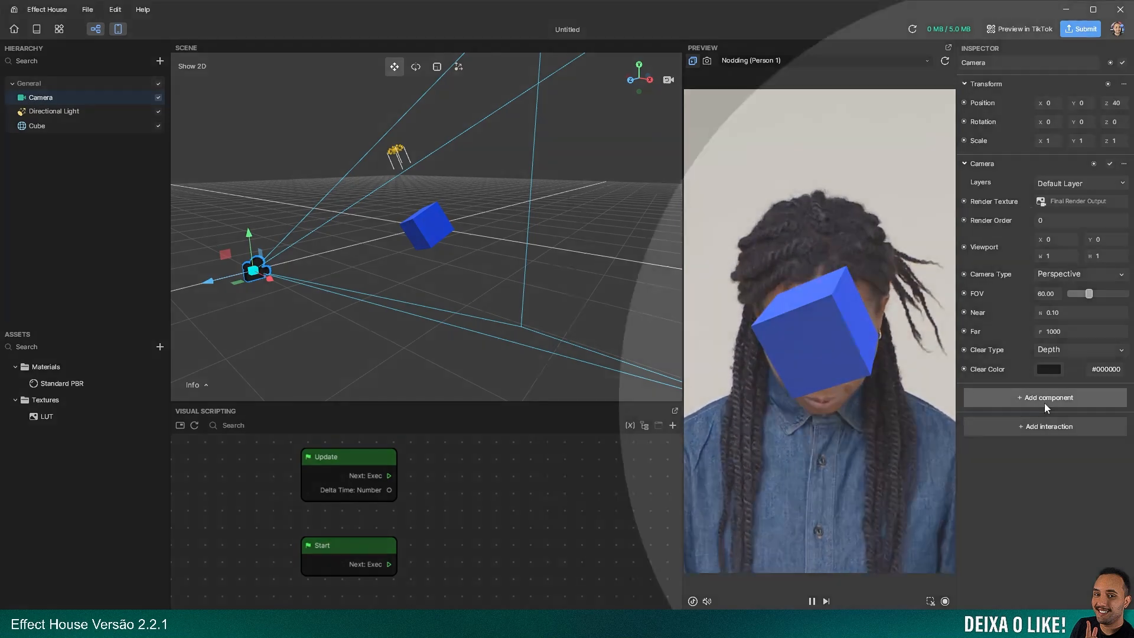
pyautogui.click(1046, 401)
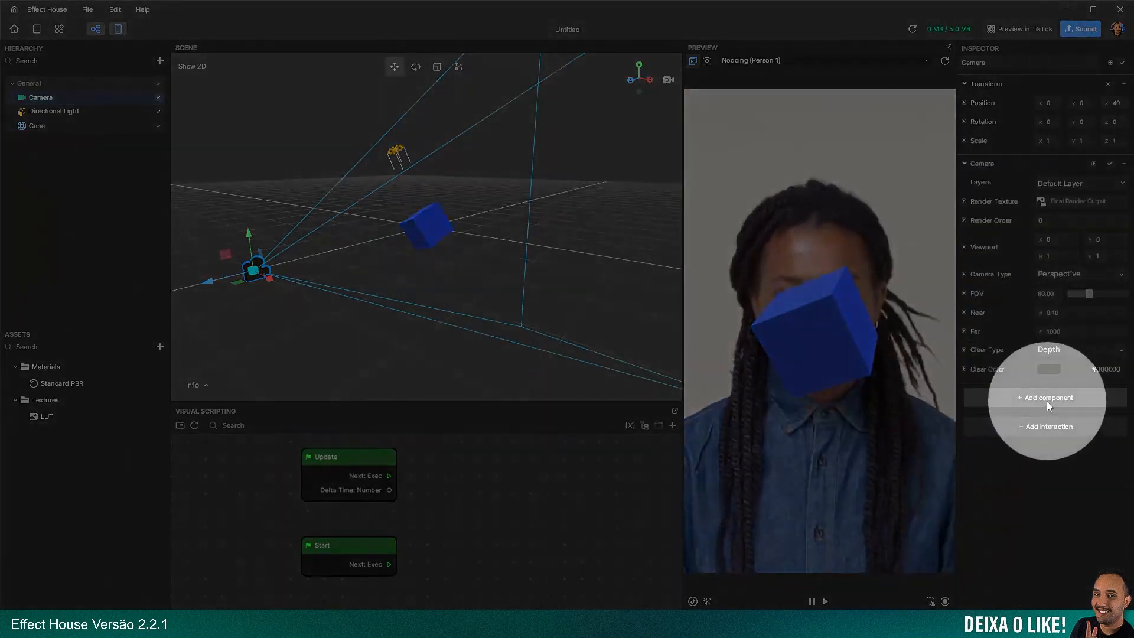
pyautogui.click(1039, 400)
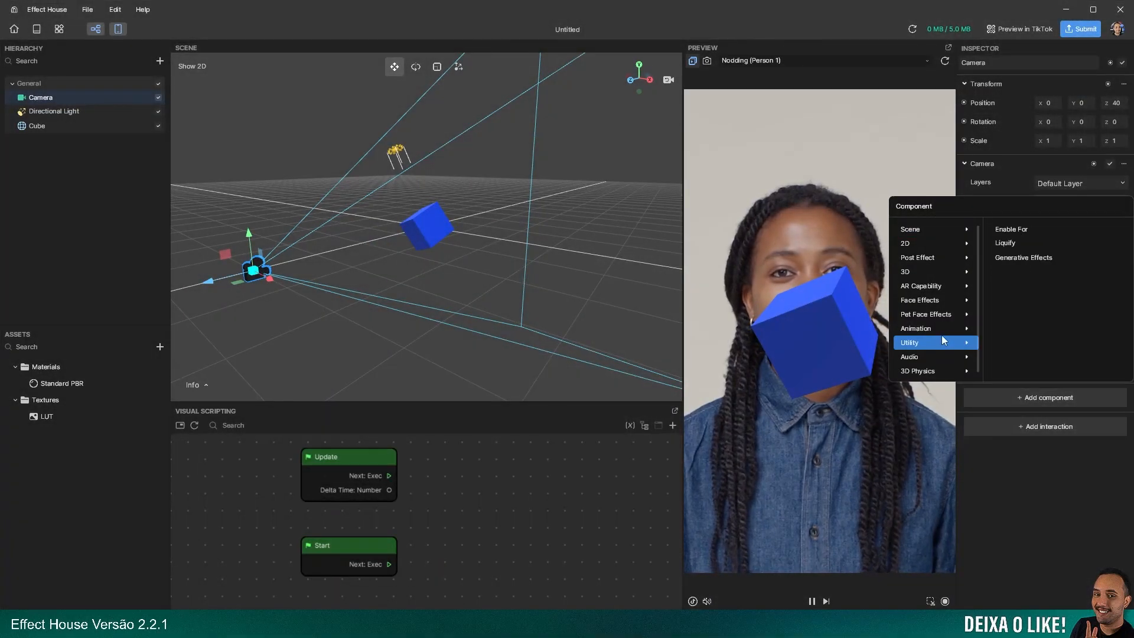
pyautogui.moveTo(915, 259)
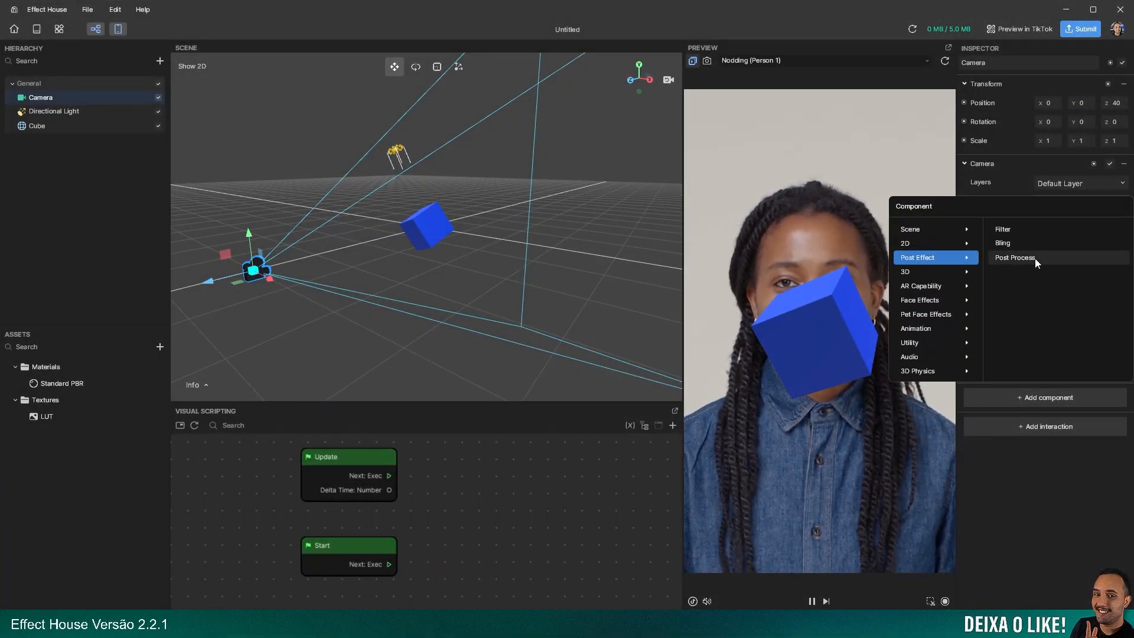
pyautogui.click(1004, 230)
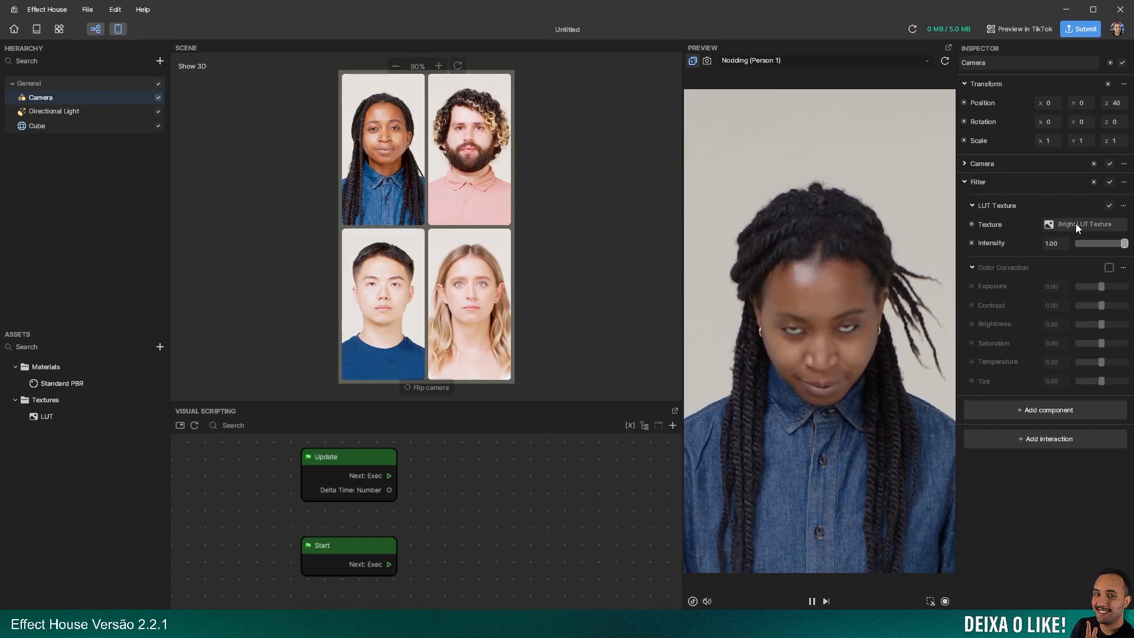
# Assign the custom LUT texture to the Camera's Filter component, with its intensity at 1.00
pyautogui.click(1075, 224)
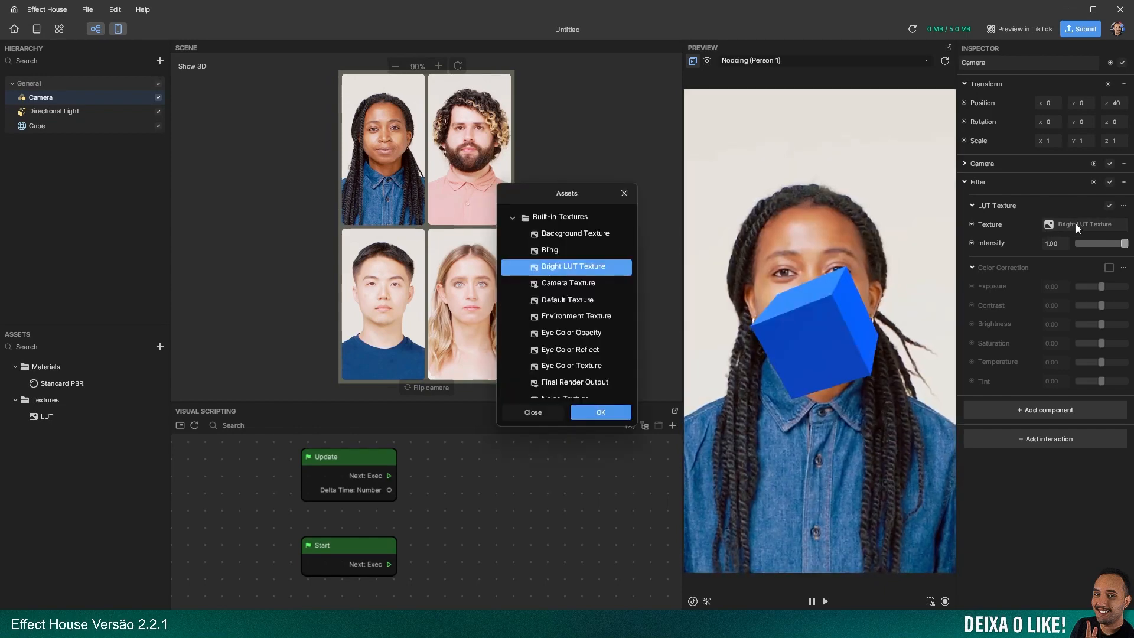
pyautogui.click(511, 218)
pyautogui.click(552, 249)
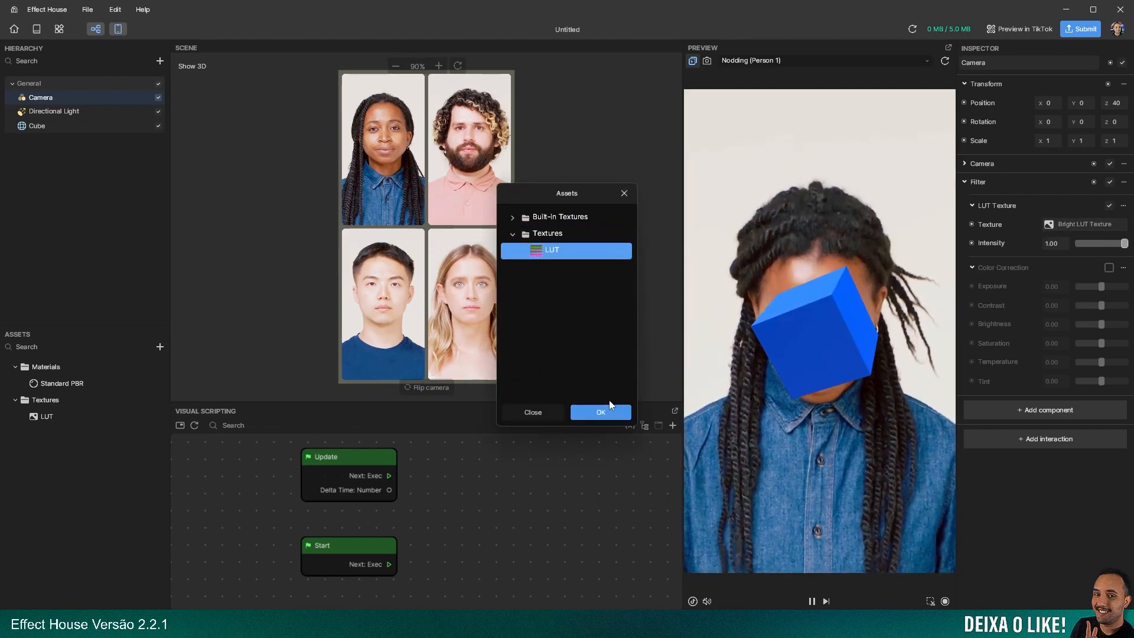
pyautogui.click(601, 412)
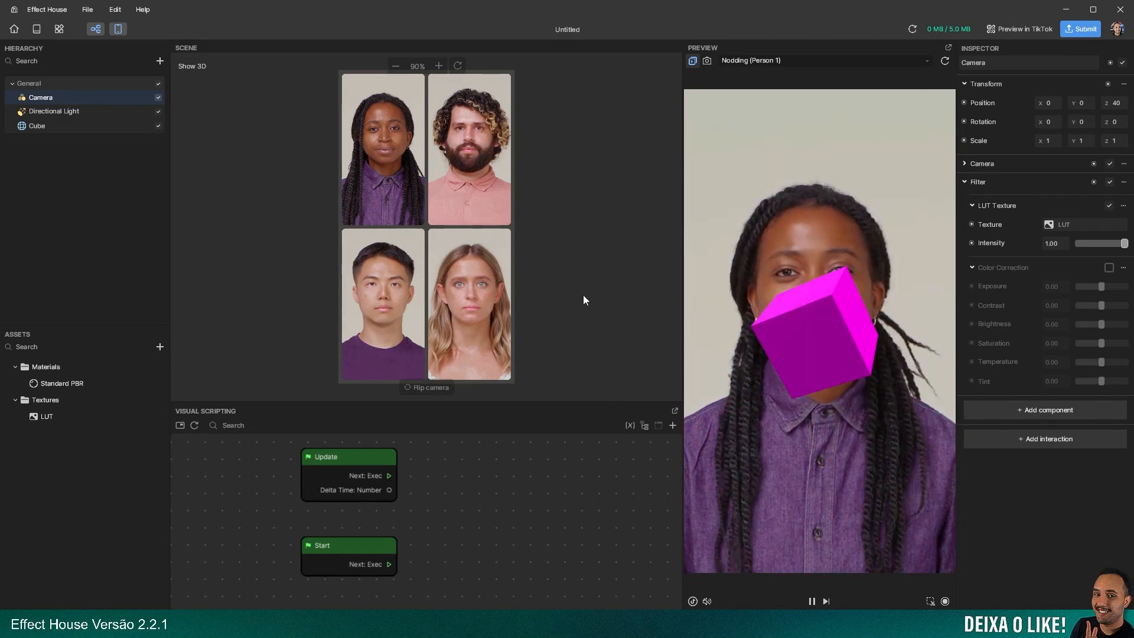
pyautogui.moveTo(1122, 244)
pyautogui.mouseDown()
pyautogui.moveTo(1090, 244)
pyautogui.moveTo(1133, 254)
pyautogui.mouseUp()
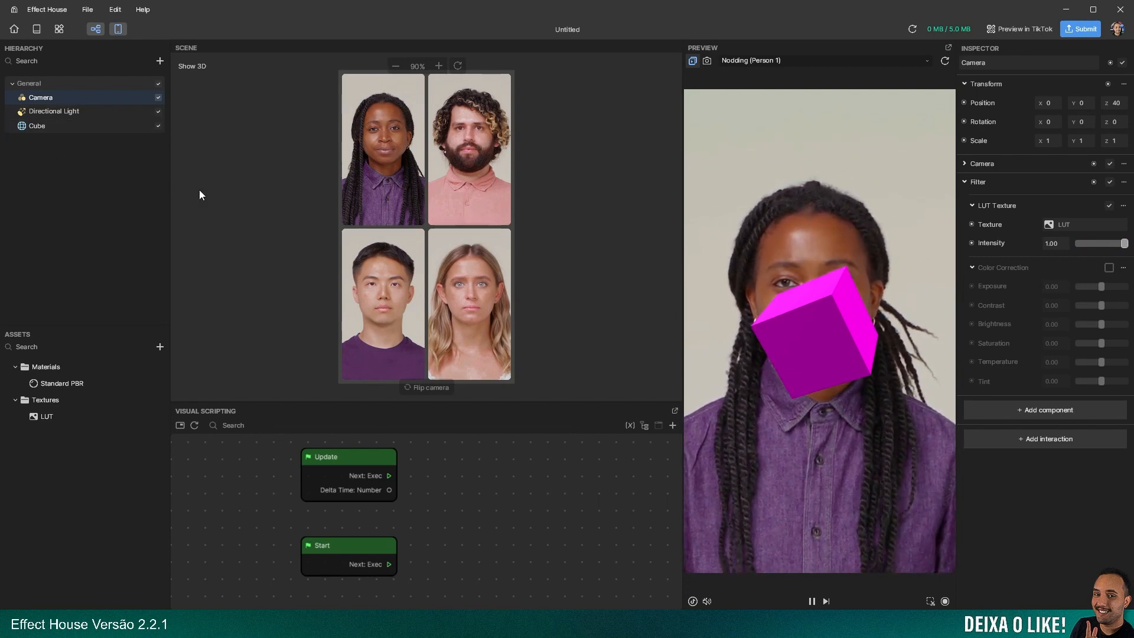
# Turn the Cube further about all three axes to see the filter's effect on its other faces
pyautogui.click(59, 124)
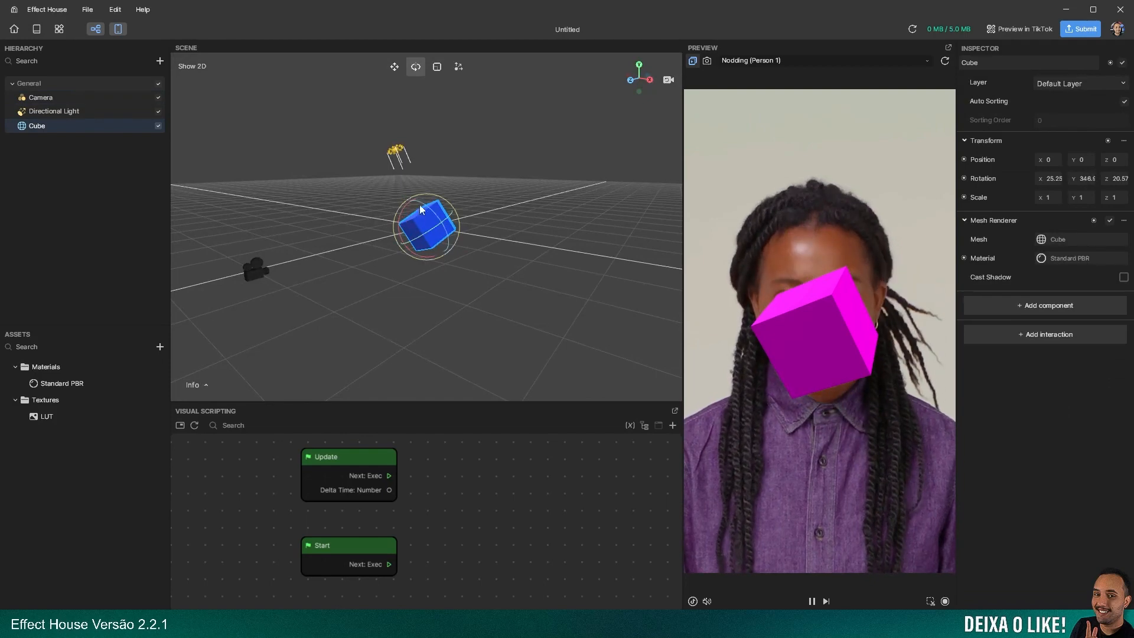
pyautogui.moveTo(416, 228); pyautogui.dragTo(390, 208)
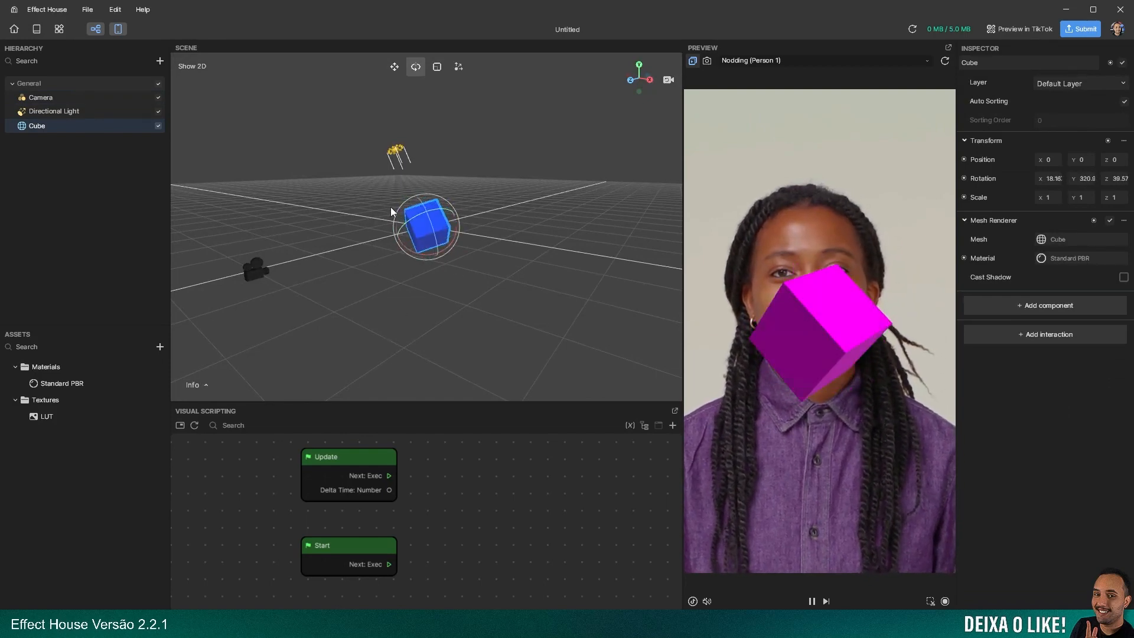
# Set the Camera Filter's LUT intensity to 0.90, enable Color Correction and set its exposure to 0.10
pyautogui.click(41, 97)
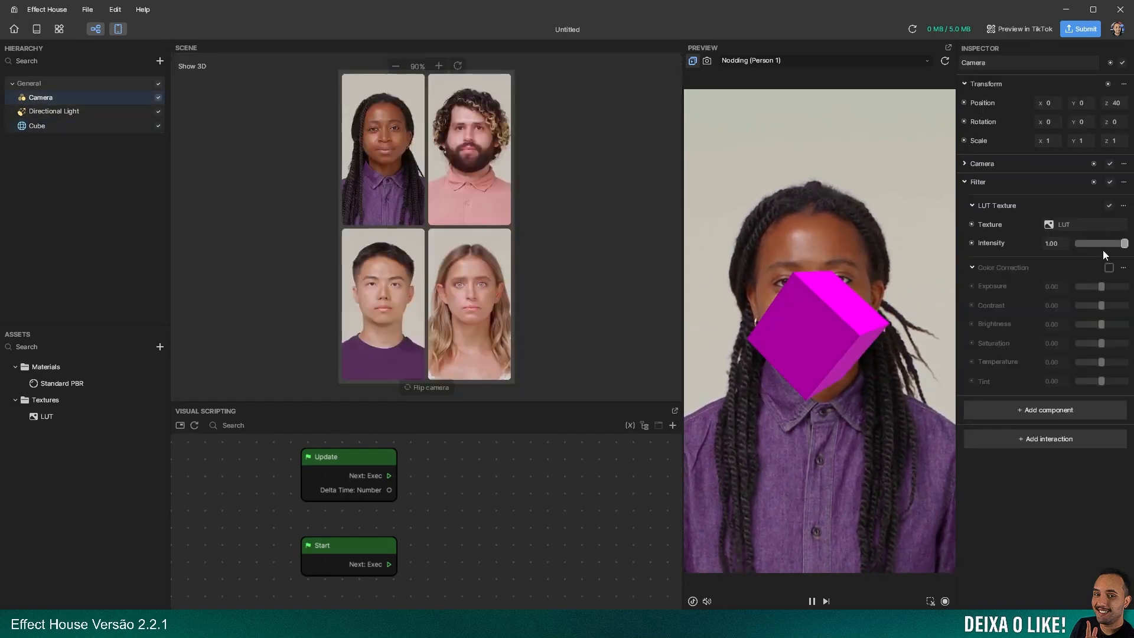
pyautogui.moveTo(1102, 245)
pyautogui.mouseDown()
pyautogui.moveTo(1086, 243)
pyautogui.moveTo(1114, 243)
pyautogui.moveTo(1084, 249)
pyautogui.moveTo(1127, 255)
pyautogui.moveTo(1120, 246)
pyautogui.mouseUp()
pyautogui.click(1109, 267)
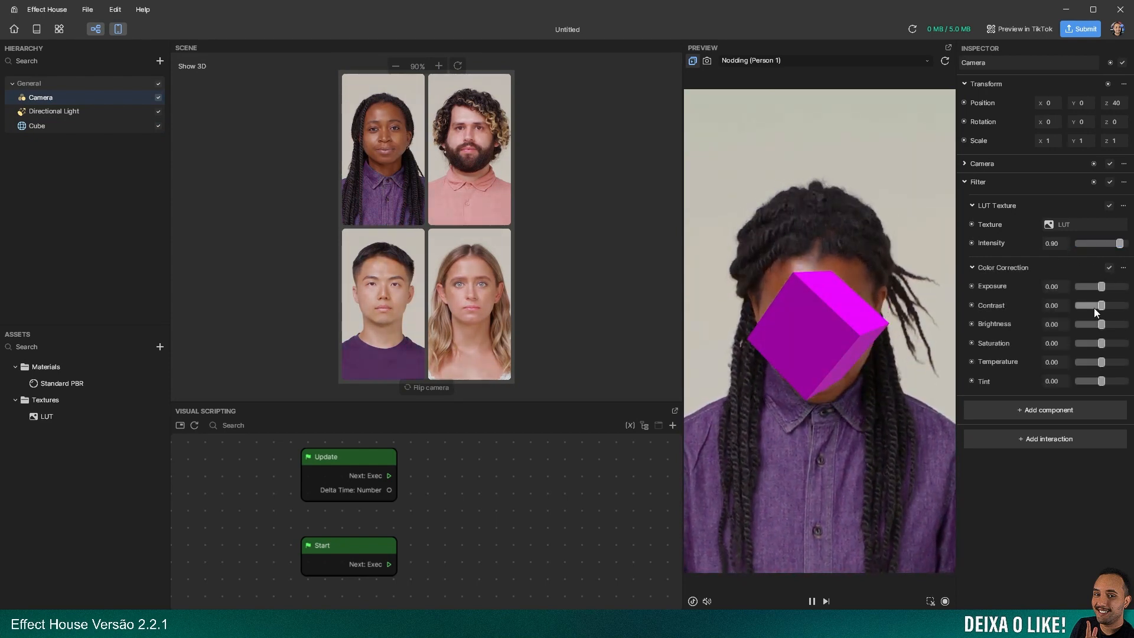
pyautogui.moveTo(1101, 287)
pyautogui.mouseDown()
pyautogui.moveTo(1118, 287)
pyautogui.moveTo(1105, 286)
pyautogui.mouseUp()
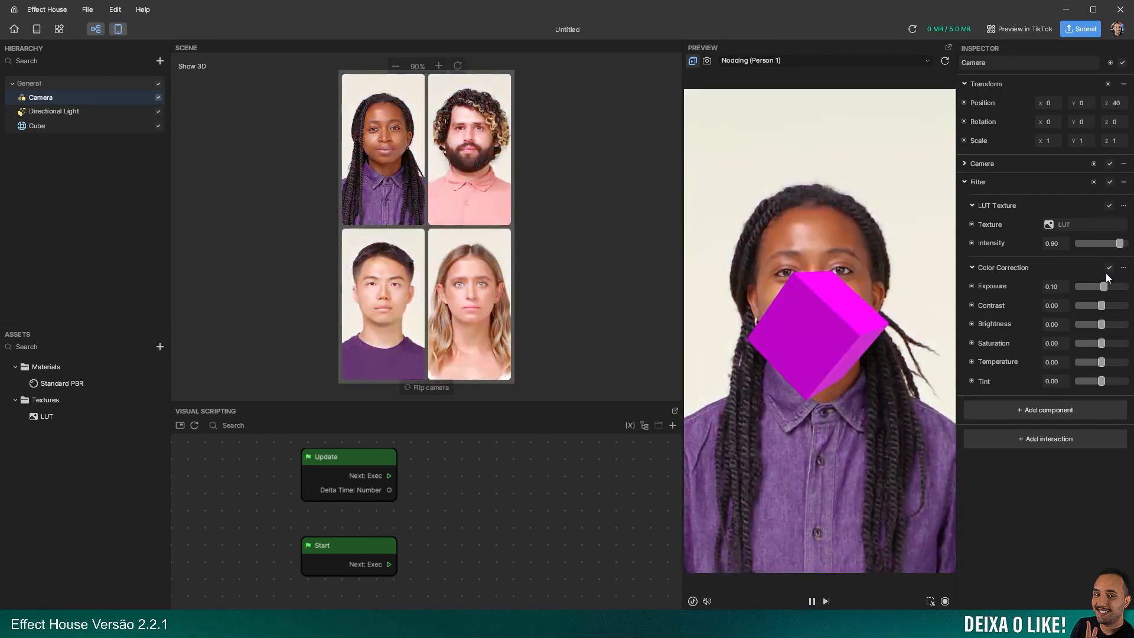
# Disable both Color Correction and the LUT Texture in the Camera's Filter component
pyautogui.click(1109, 267)
pyautogui.click(1109, 206)
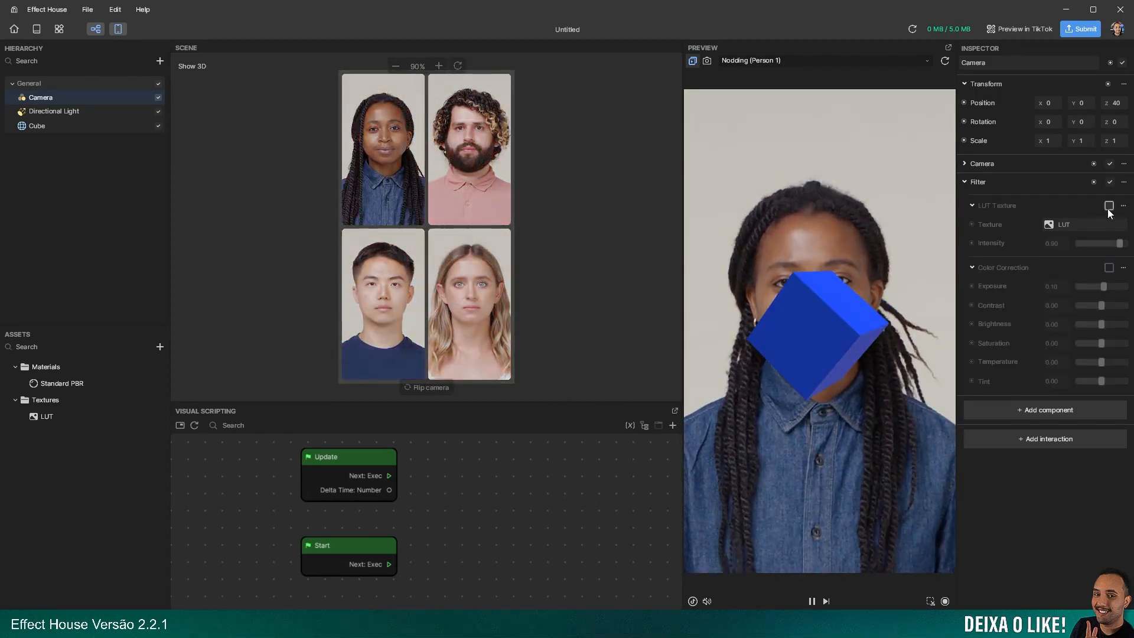